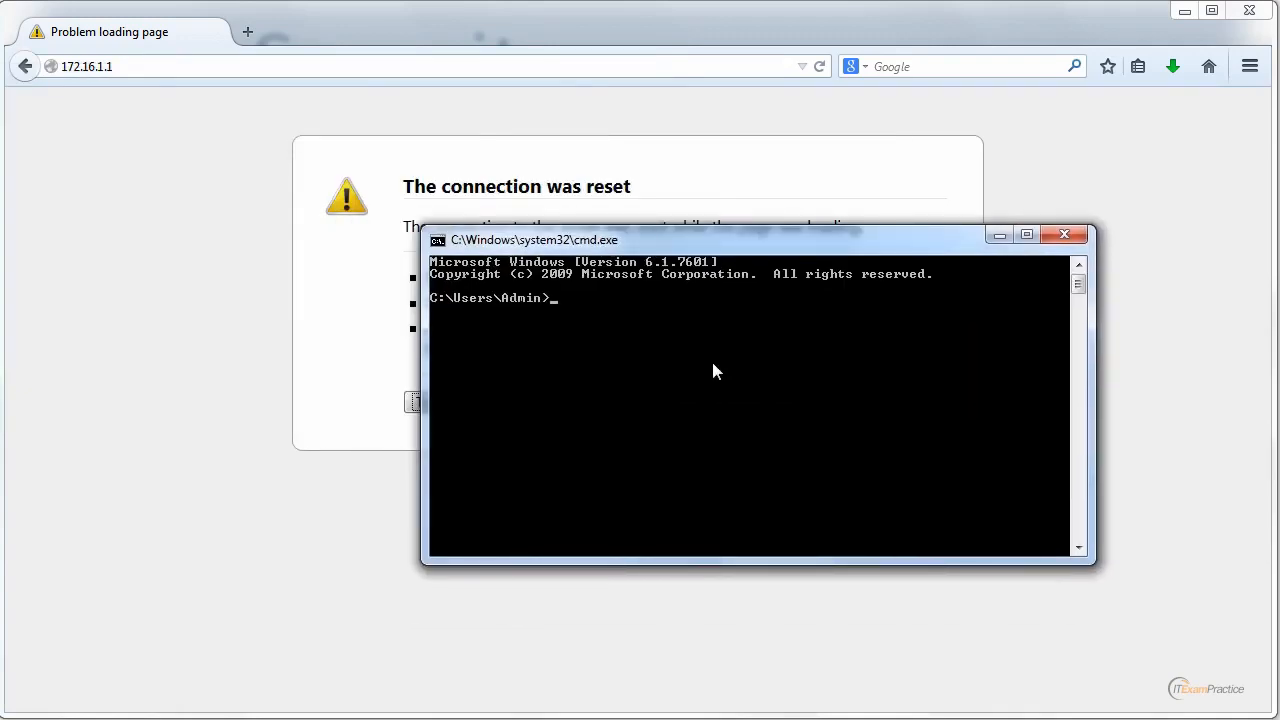
Go to the C: root, clear the console and run ipconfig.
type("cd\\")
key("Return")
type("cls")
key("Return")
type("ipconfig")
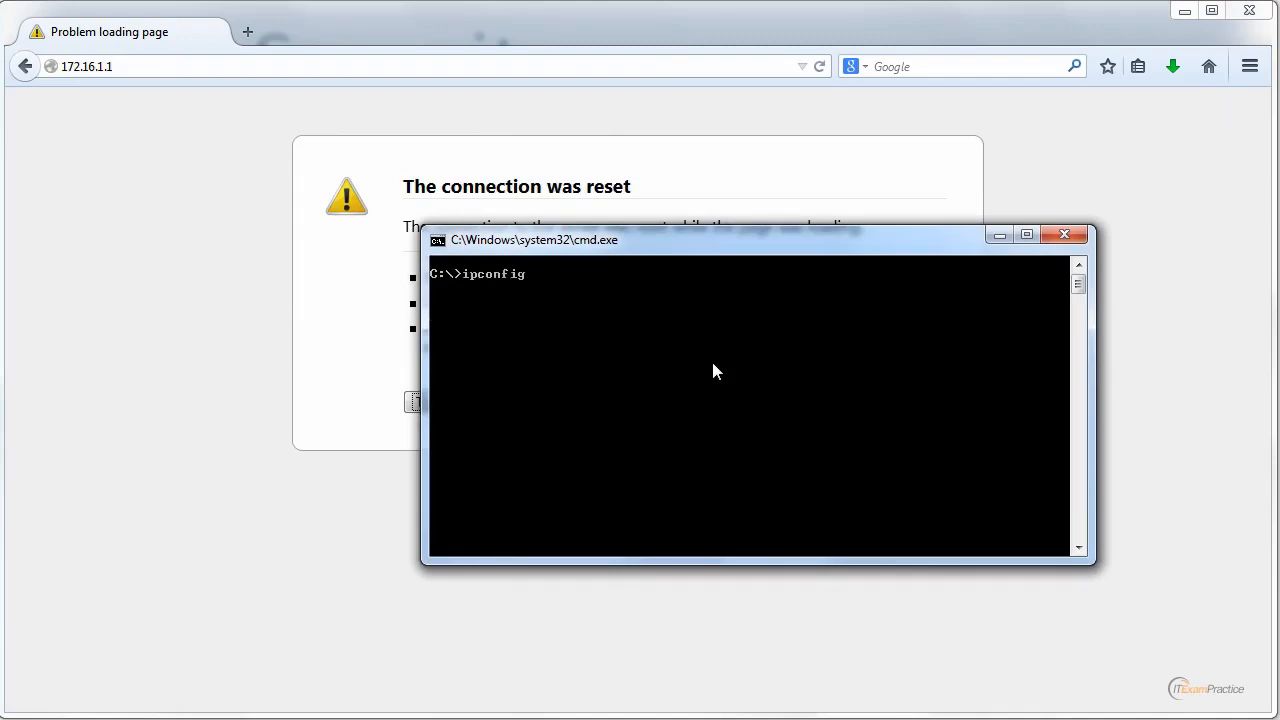
key("Return")
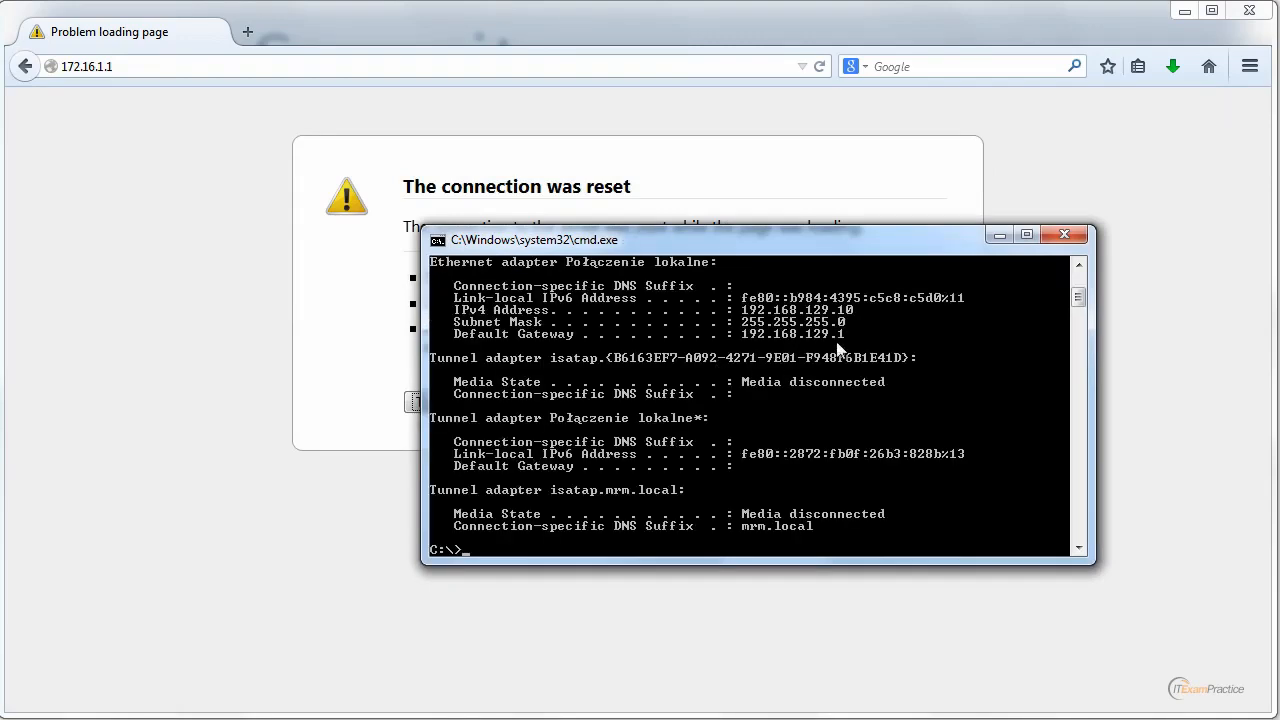
Scroll up and mark the 192.168.199.108 IPv4 address in the ipconfig output.
left_click_drag(1075, 298, 1075, 291)
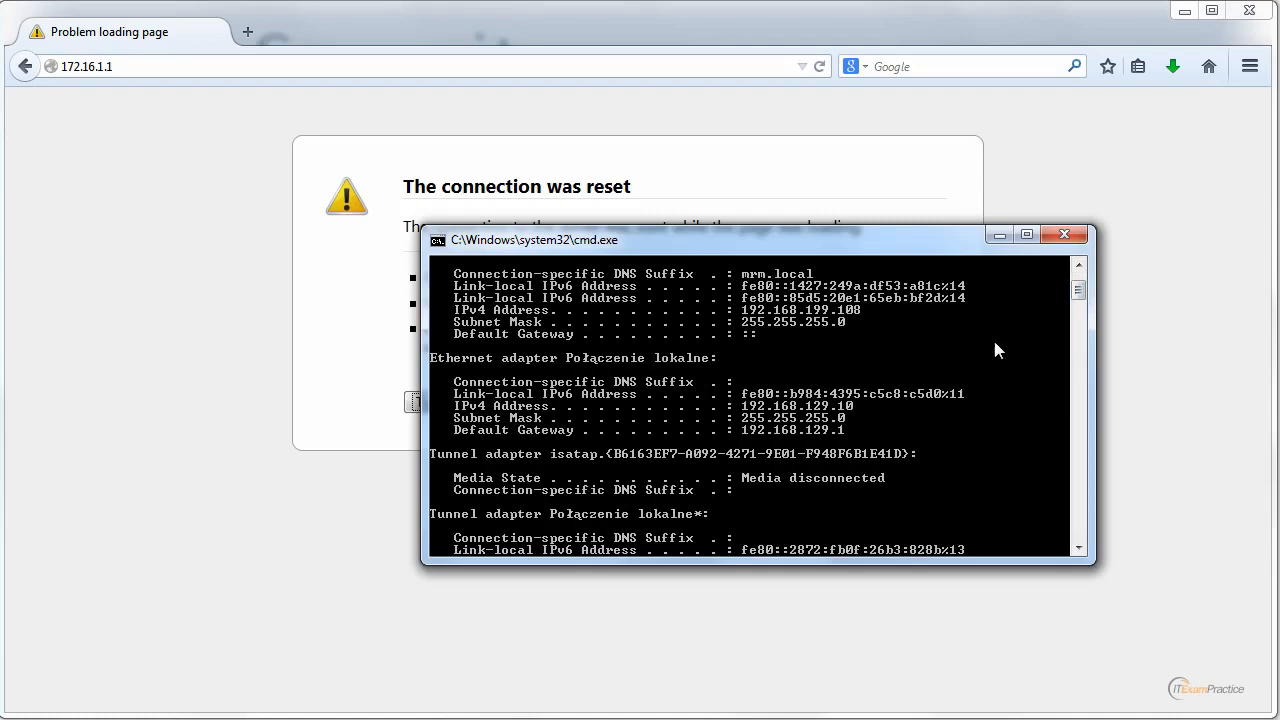
right_click(748, 313)
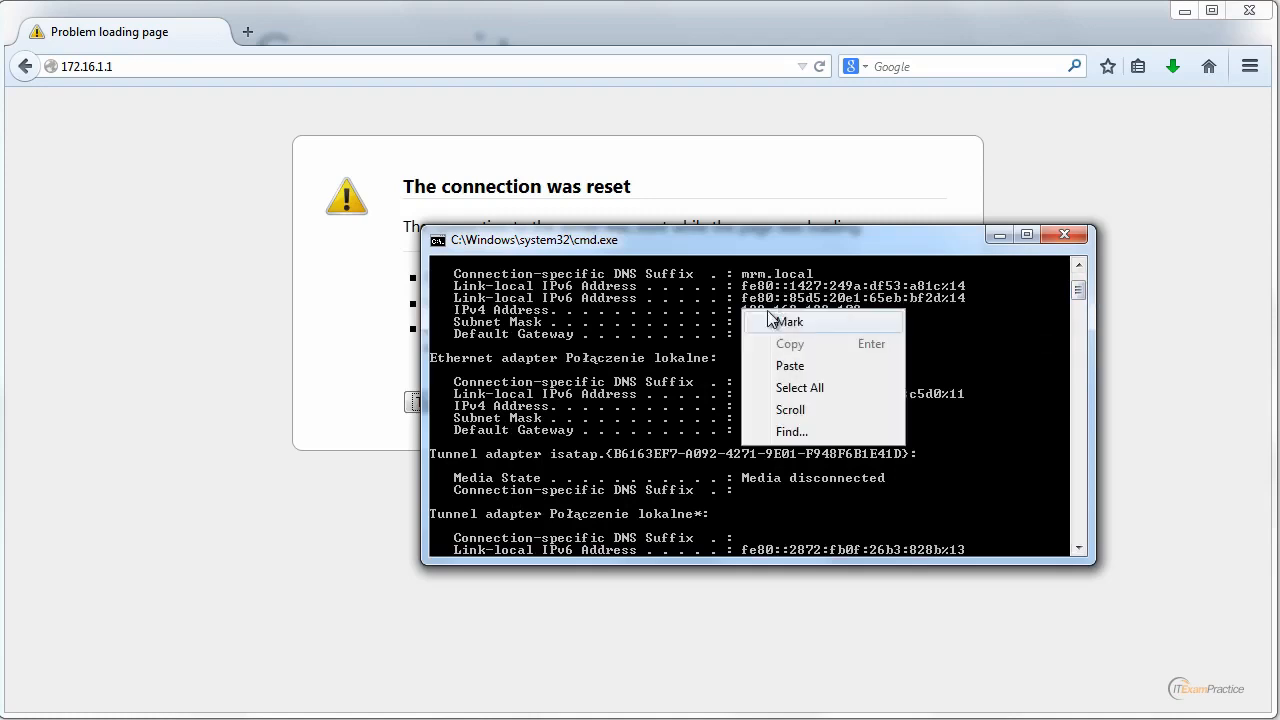
left_click(768, 321)
left_click_drag(742, 310, 869, 316)
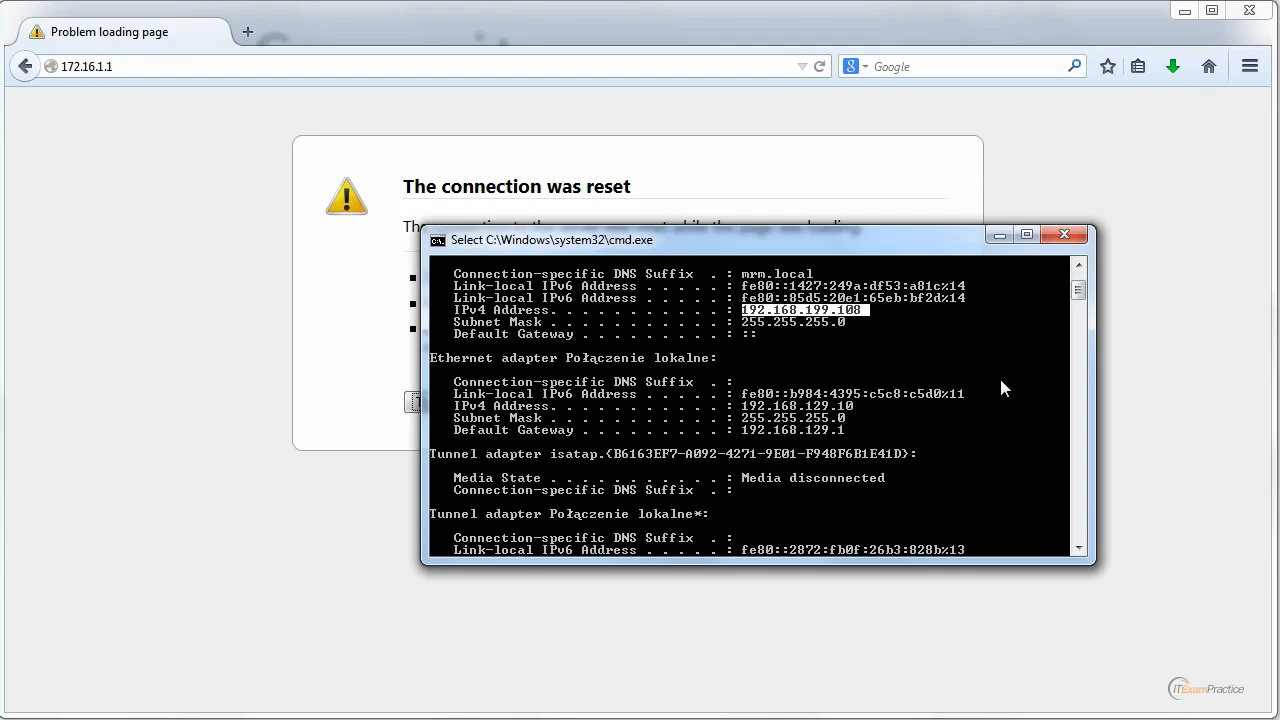
left_click(907, 334)
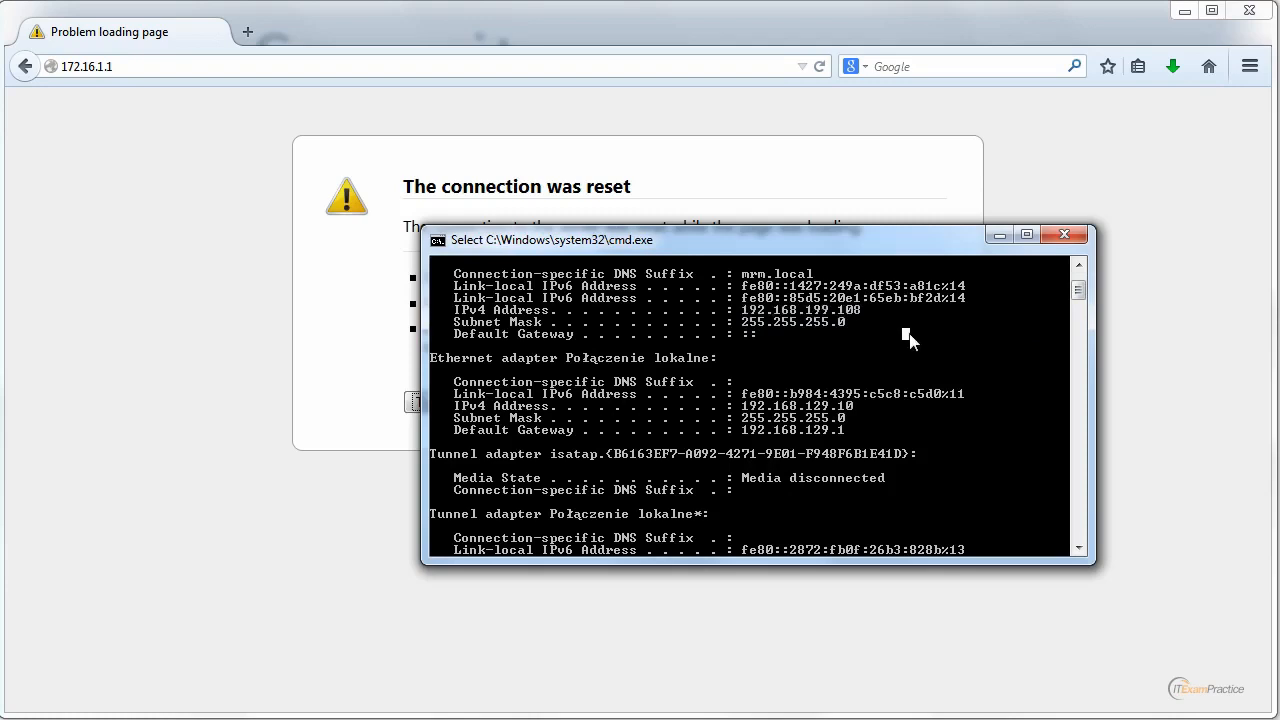
key("Escape")
Ping 172.16.1.2 and then 172.16.1.21, stopping each with Ctrl+C.
type("ping ")
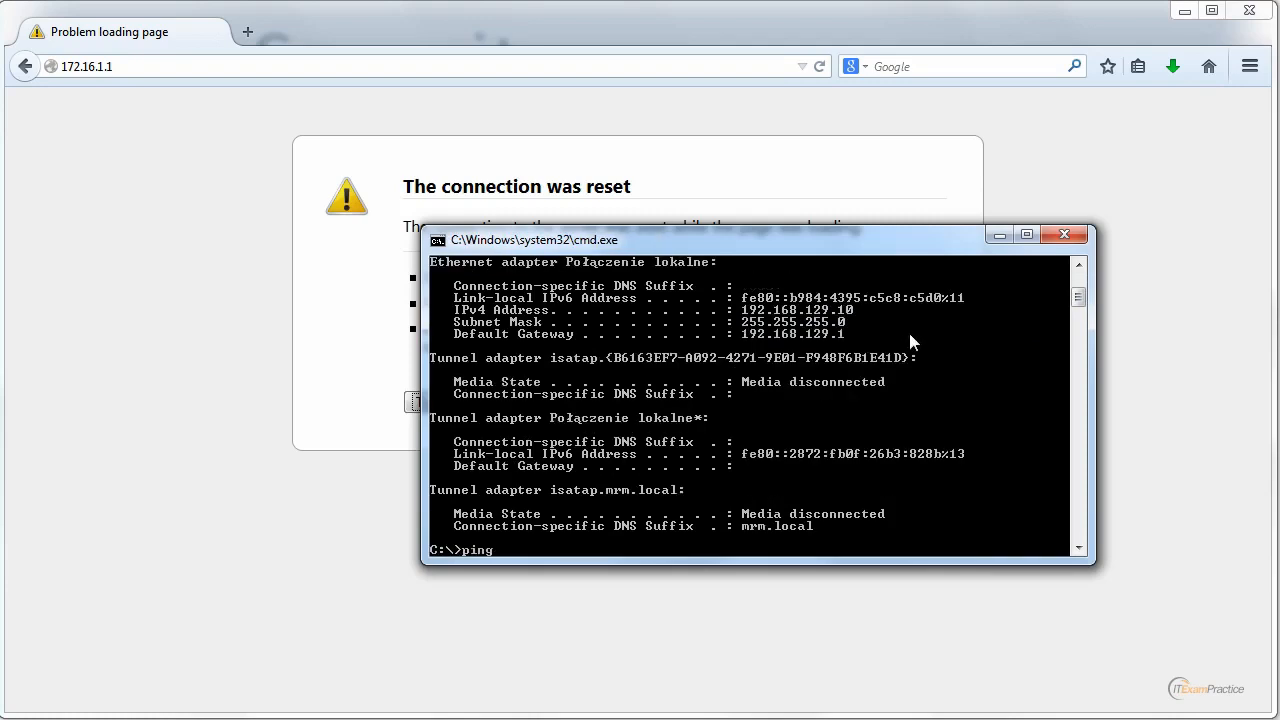
type("172.16.1.2")
key("Return")
key("ctrl+c")
key("Up")
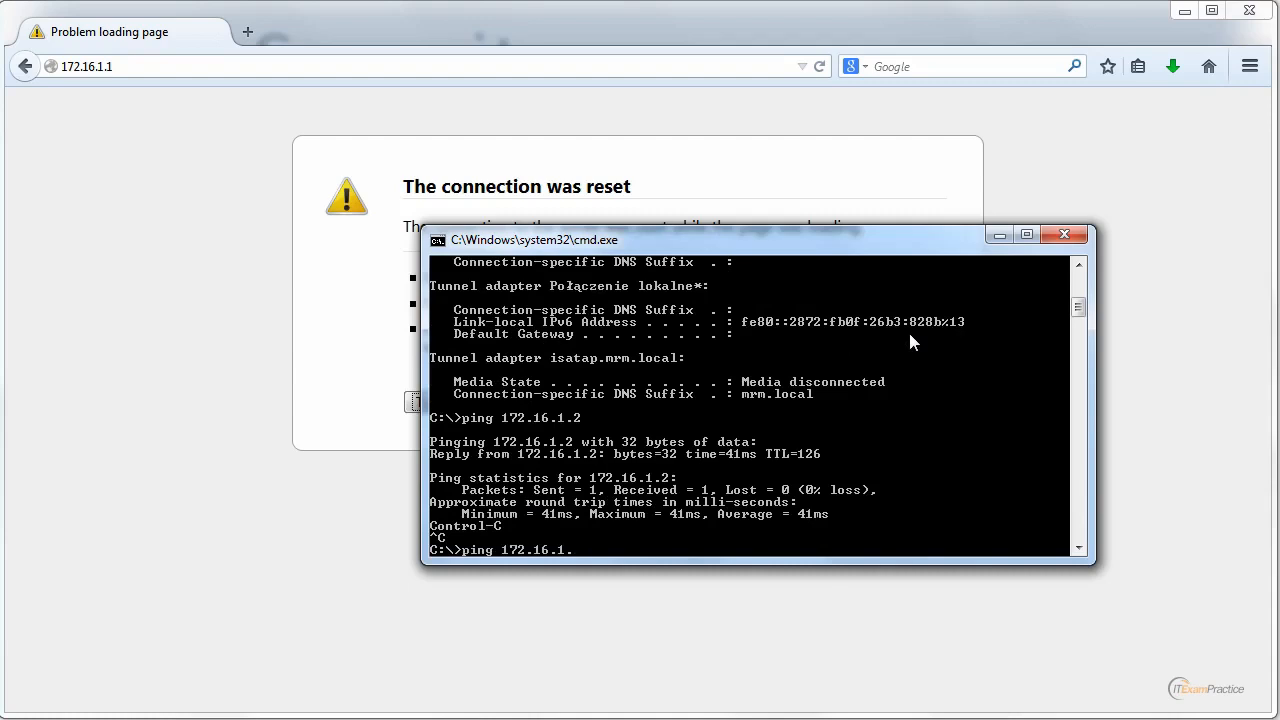
type("21")
key("Return")
key("ctrl+c")
Ping 172.16.1.7, then 172.16.1.1, which times out.
key("Up")
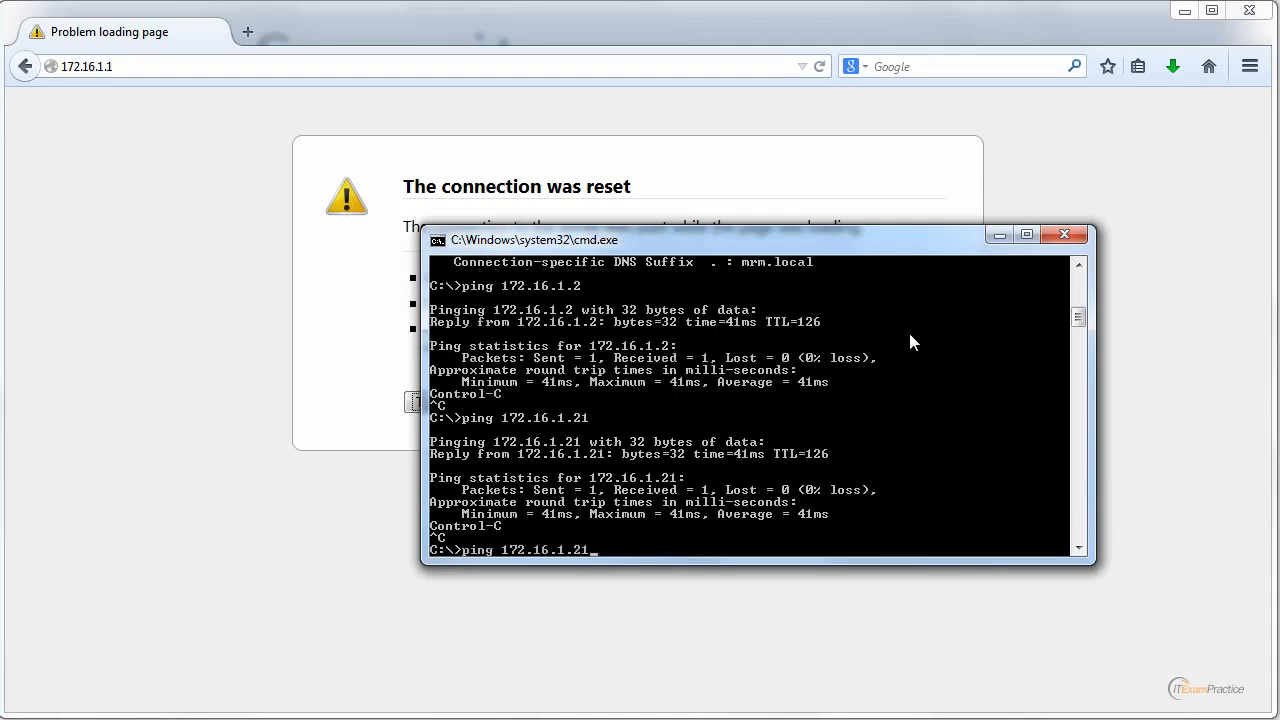
key("BackSpace")
key("BackSpace")
type("7")
key("Return")
key("ctrl+c")
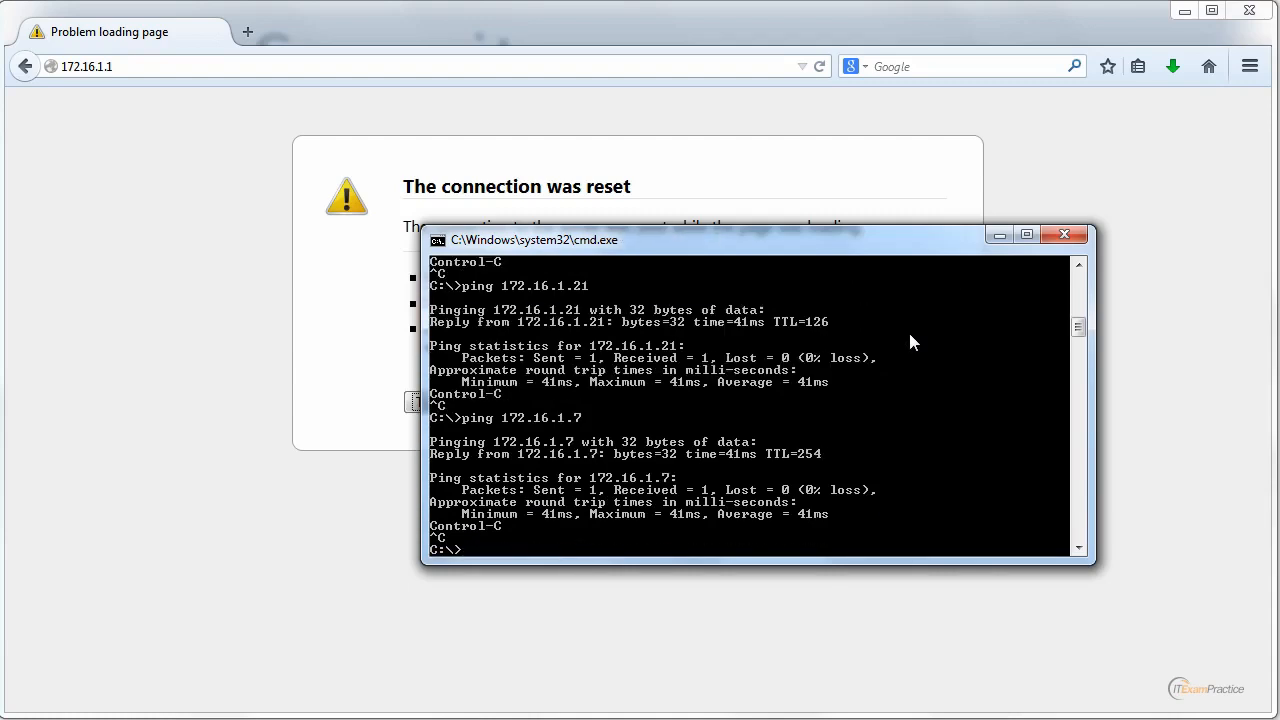
key("Up")
key("BackSpace")
type("172.16.1.1")
key("Return")
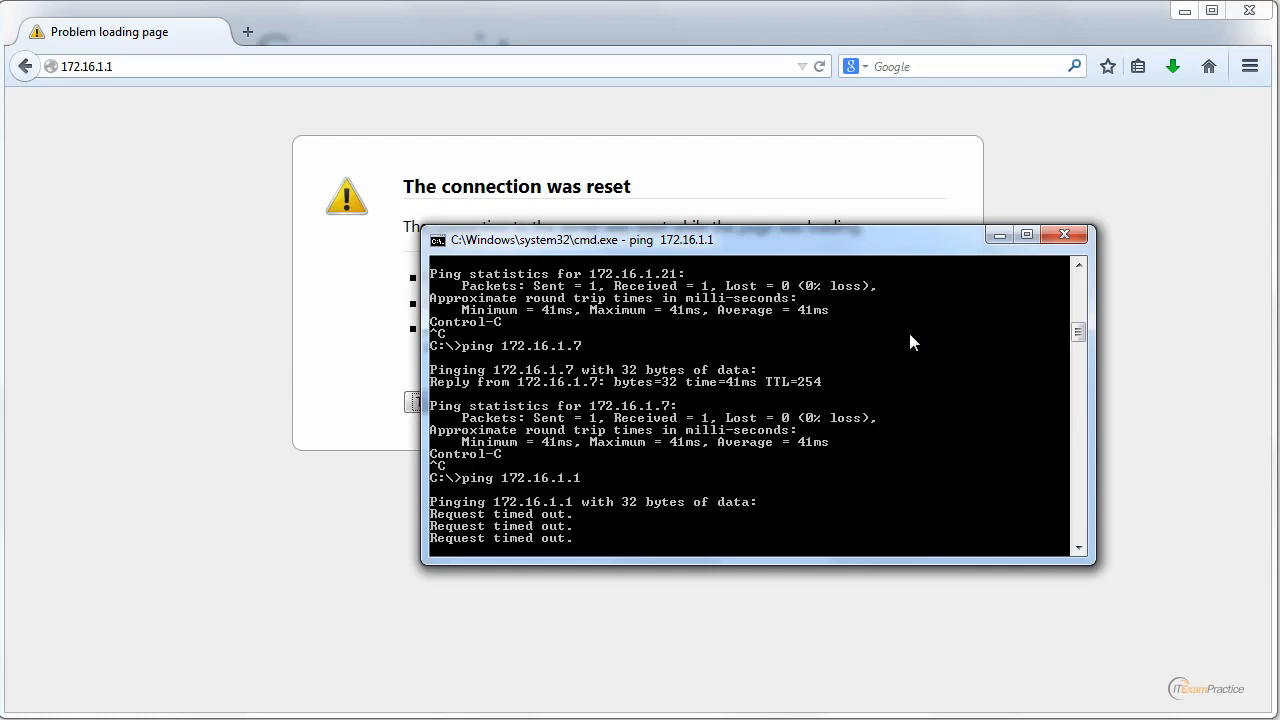
left_click(1086, 291)
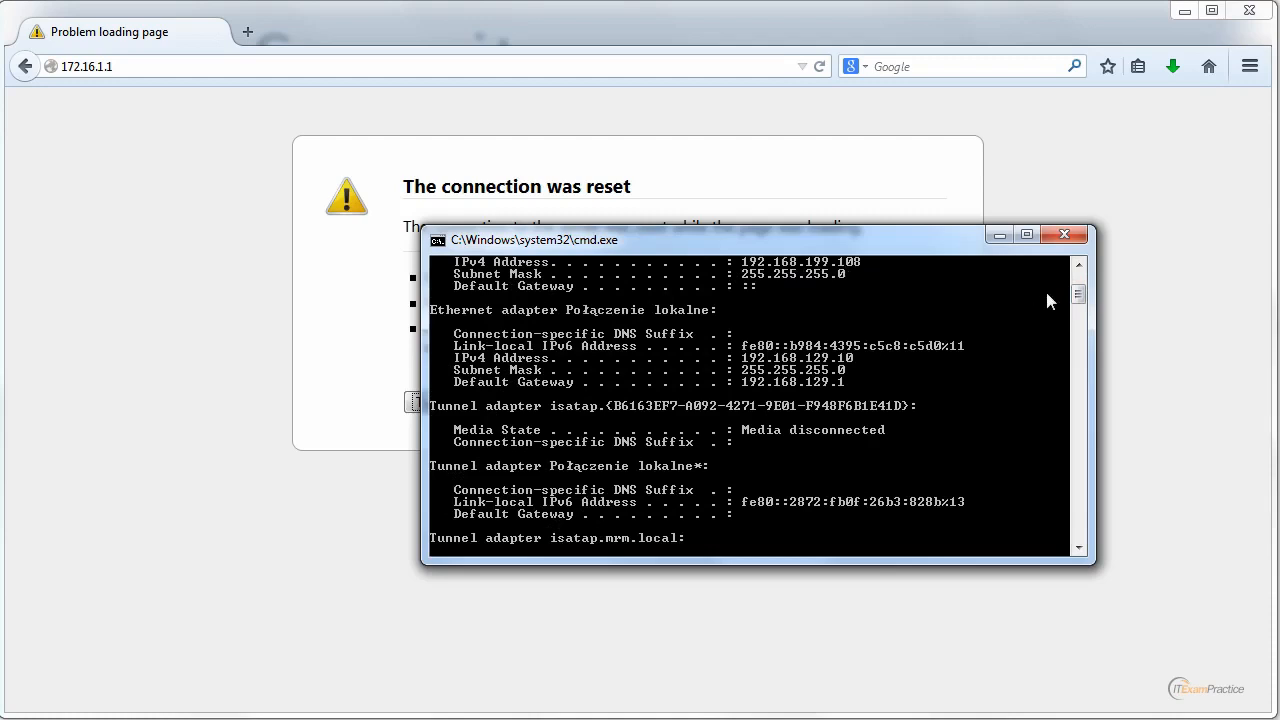
Scroll through the ping results in Command Prompt.
left_click_drag(1077, 294, 1077, 310)
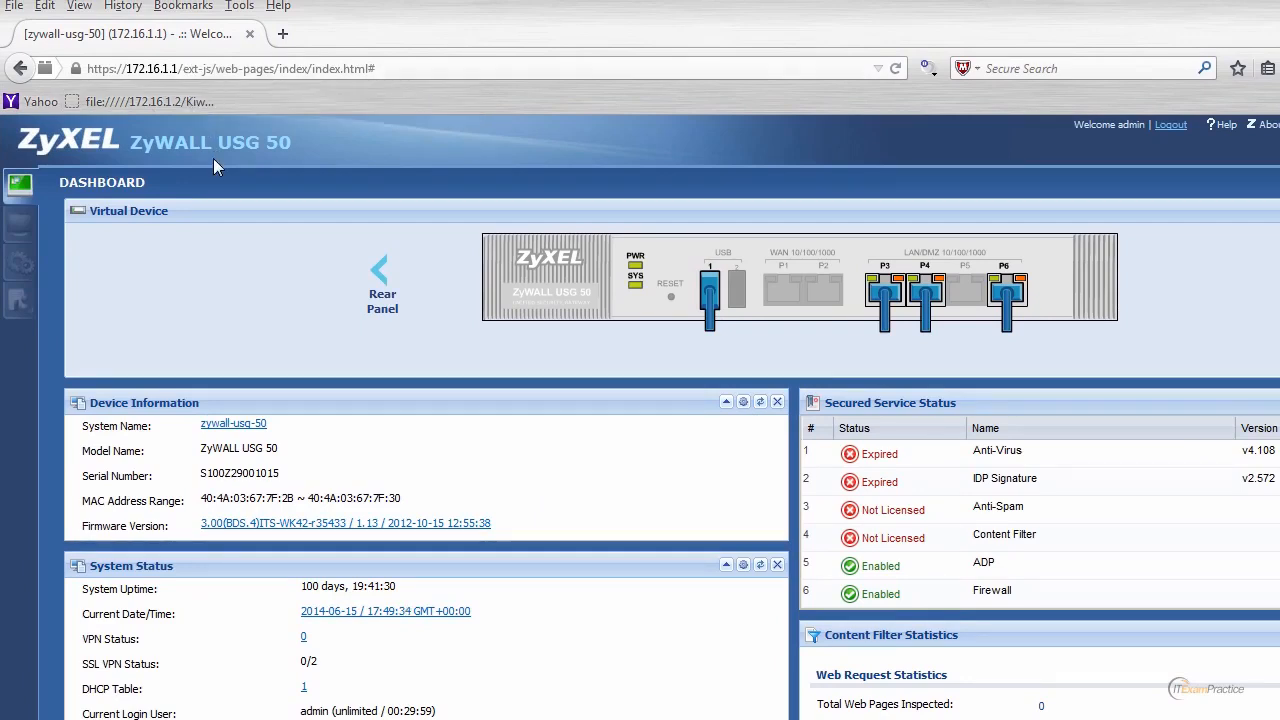
Go to Configuration > Network > Routing > Static Route and add a new IPv4 route.
left_click(27, 262)
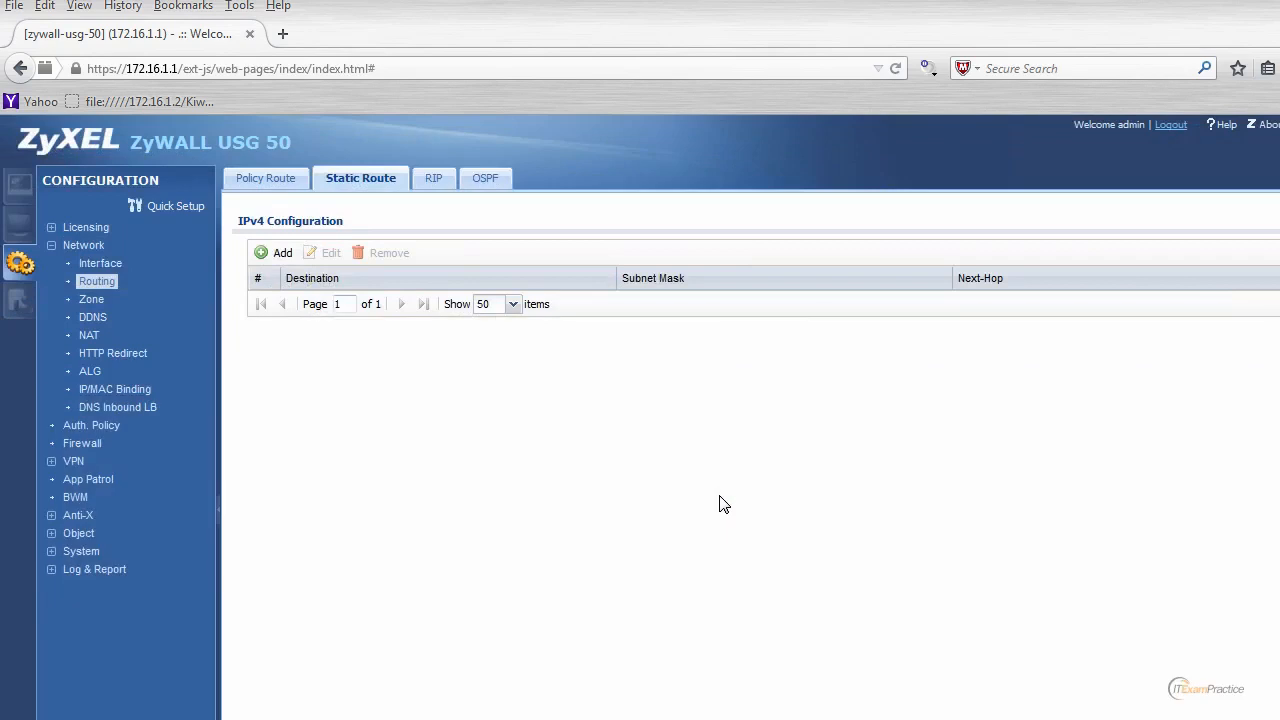
left_click(273, 253)
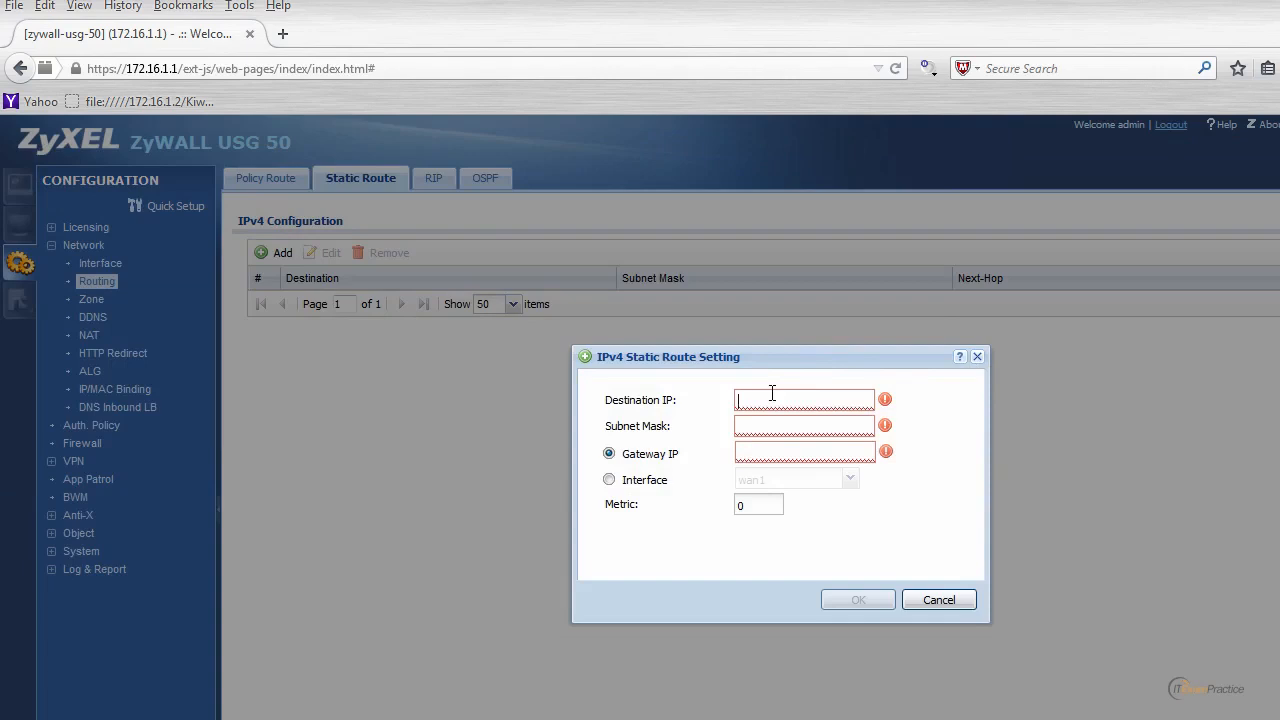
Copy the 192.168.199 network part from the ipconfig output in Command Prompt.
left_click(772, 393)
key("alt+Tab")
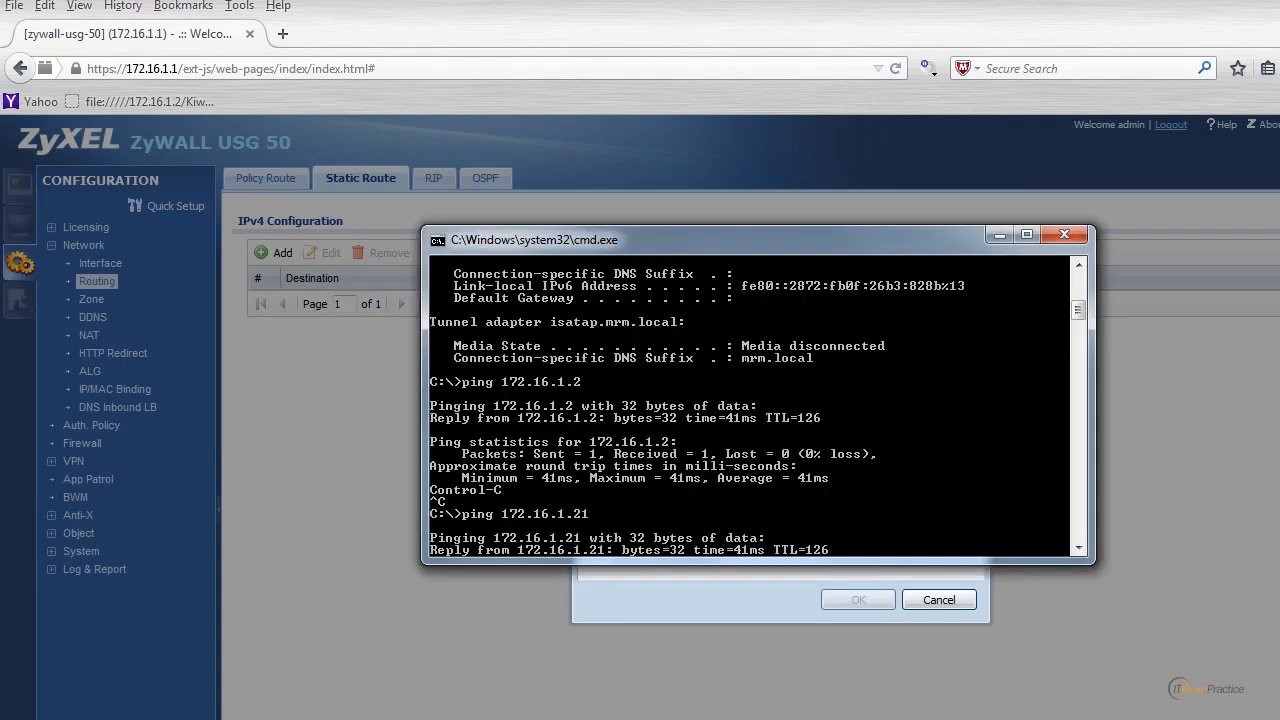
left_click(1076, 294)
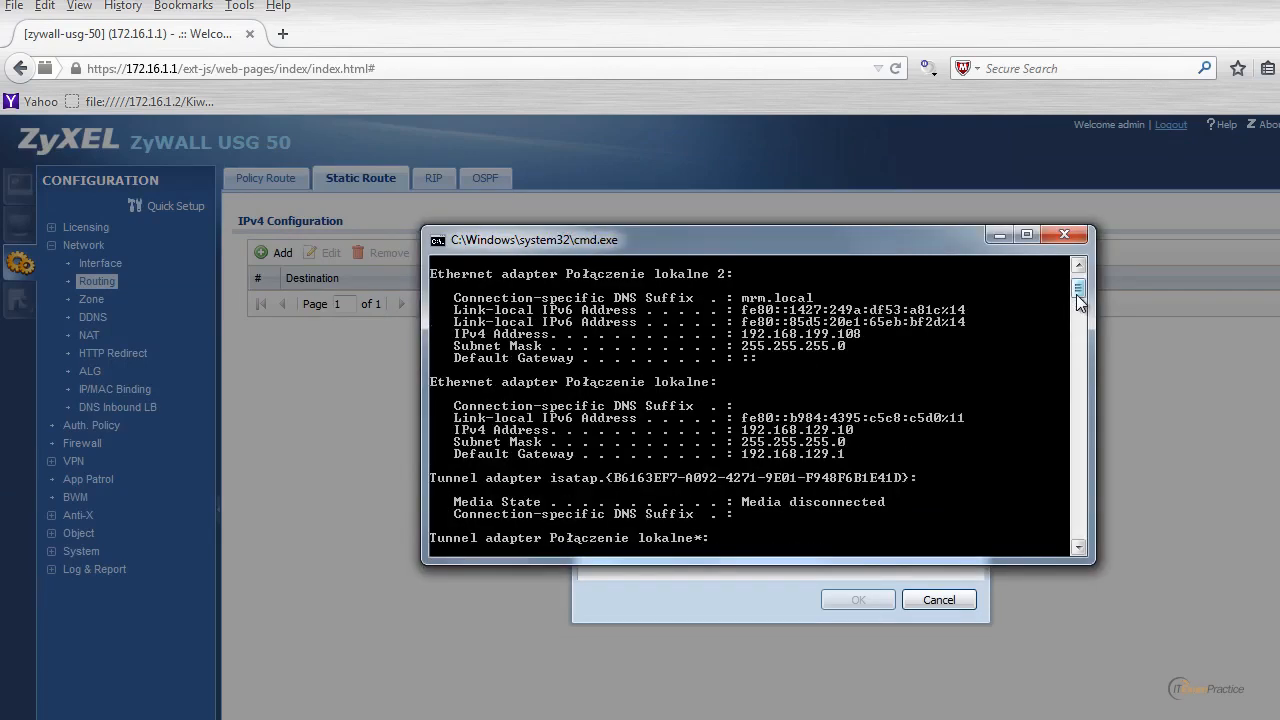
right_click(815, 349)
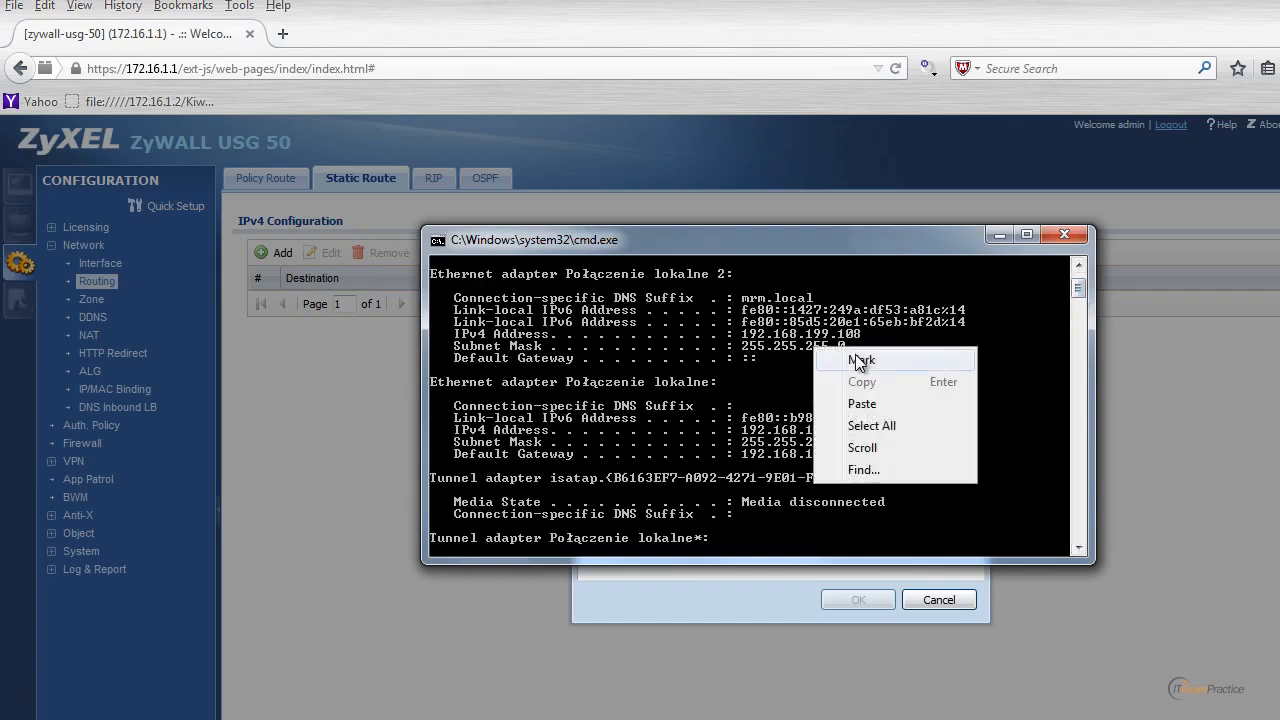
left_click(857, 360)
left_click_drag(742, 333, 828, 340)
key("Return")
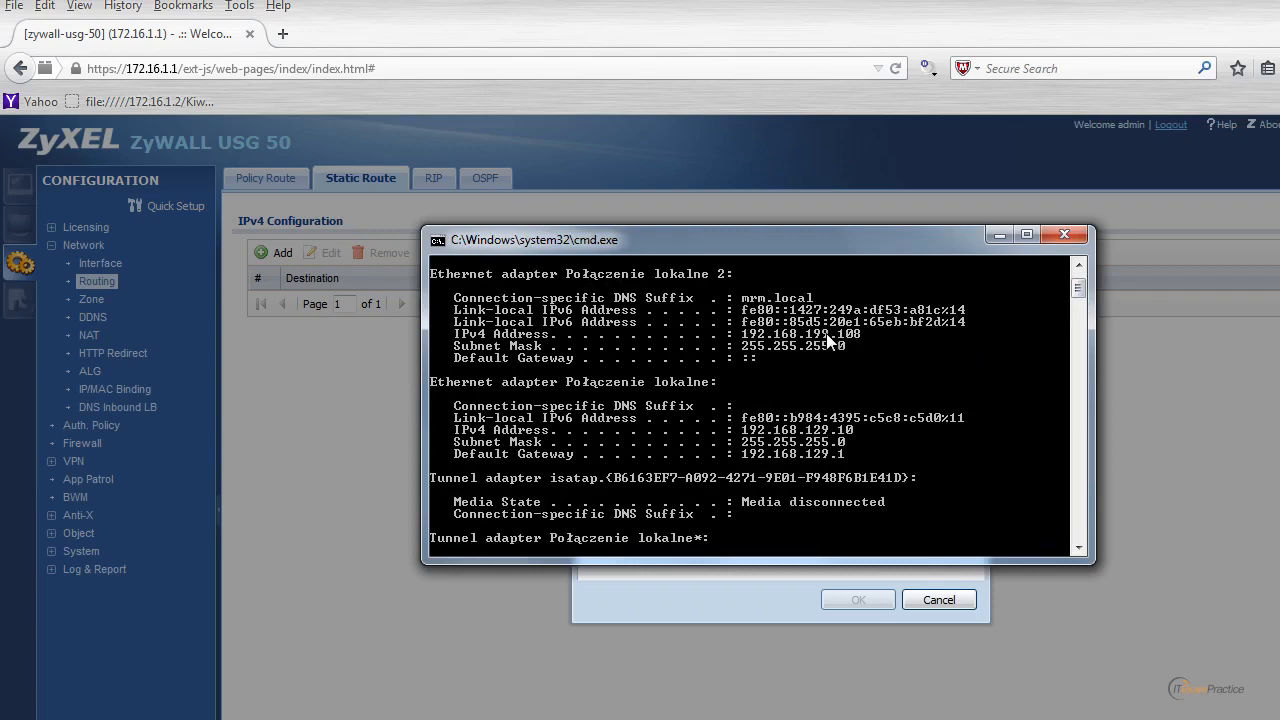
Fill in destination 192.168.199.0 and subnet mask 255.255.255.0 in the route dialog.
left_click(739, 604)
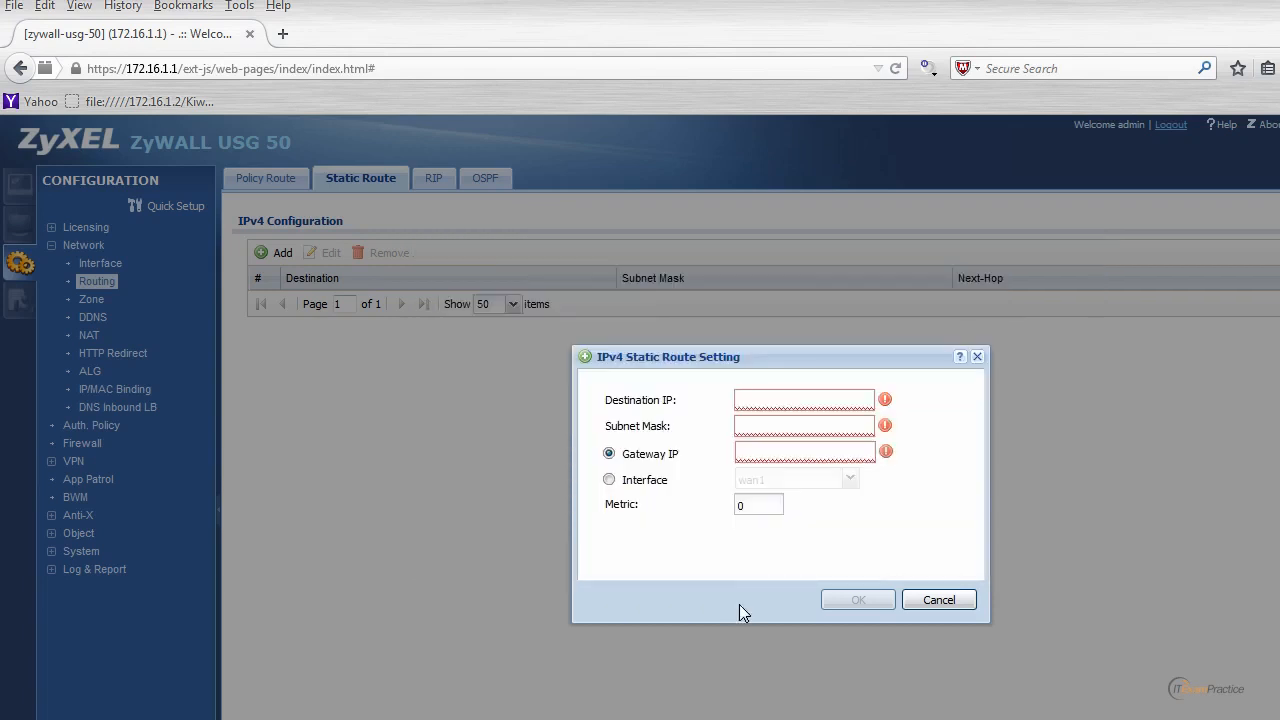
right_click(757, 398)
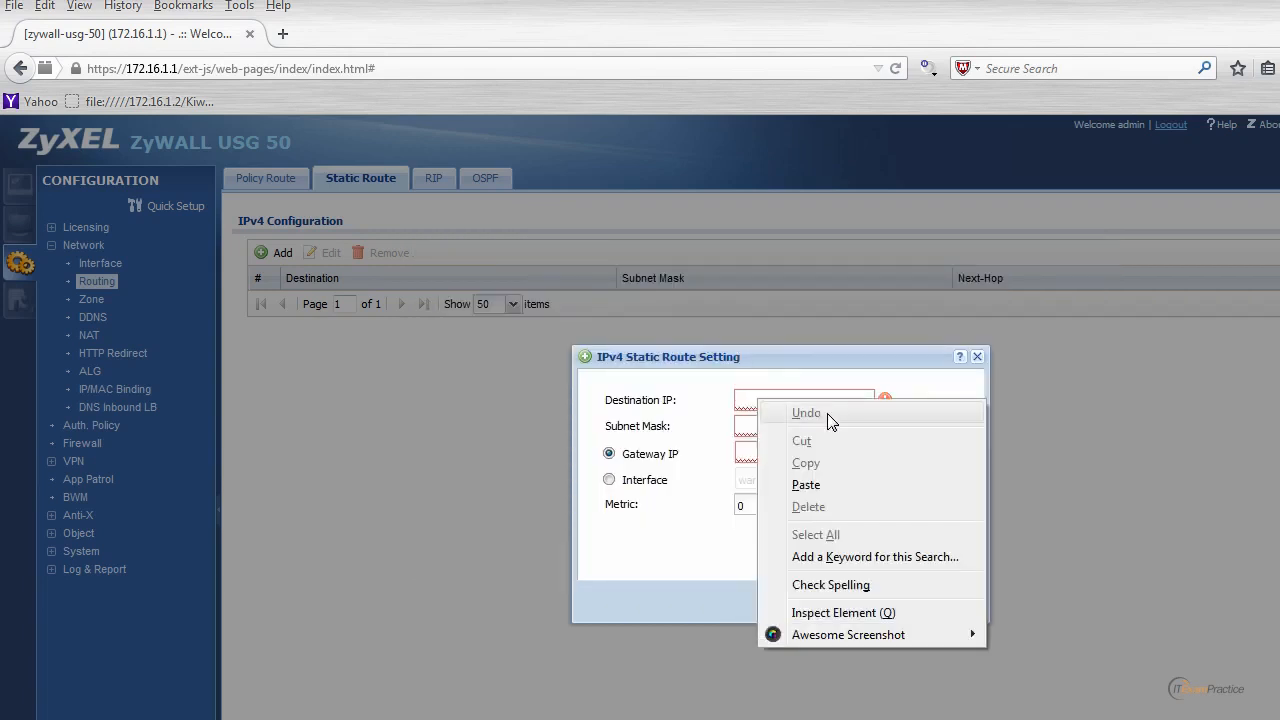
left_click(806, 485)
type(".0")
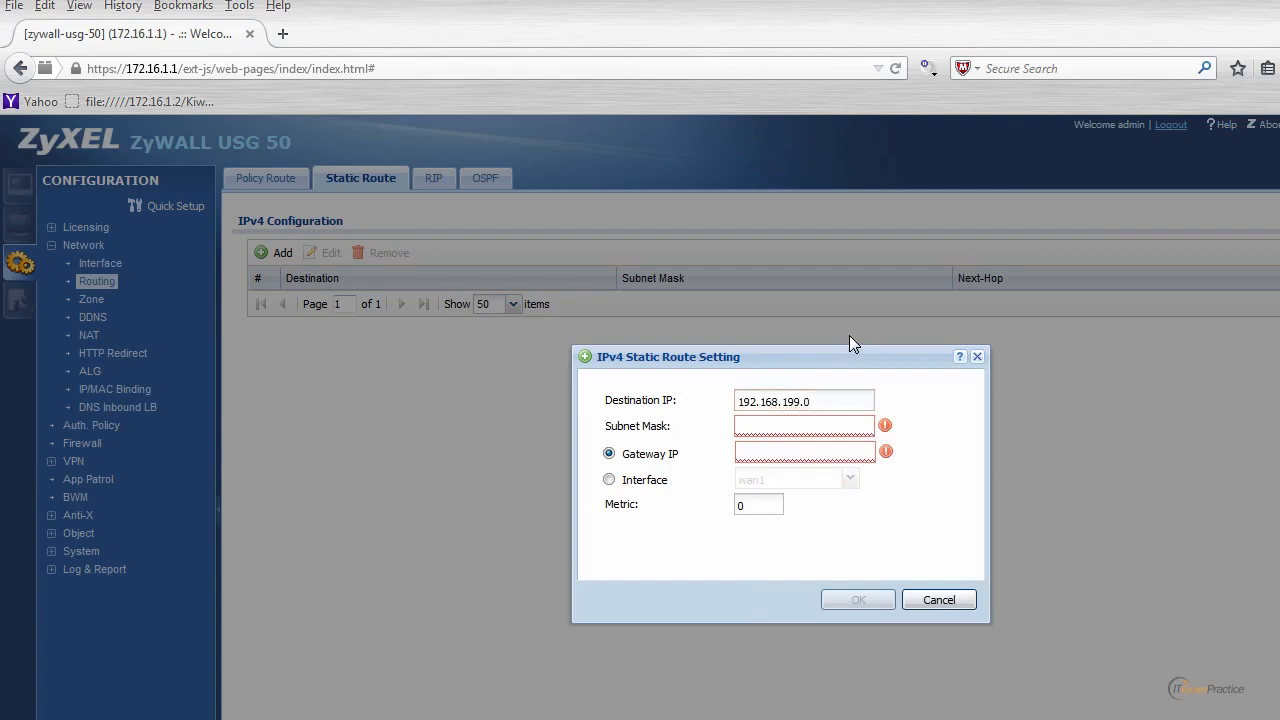
key("Tab")
type("255.255.255.0")
key("Tab")
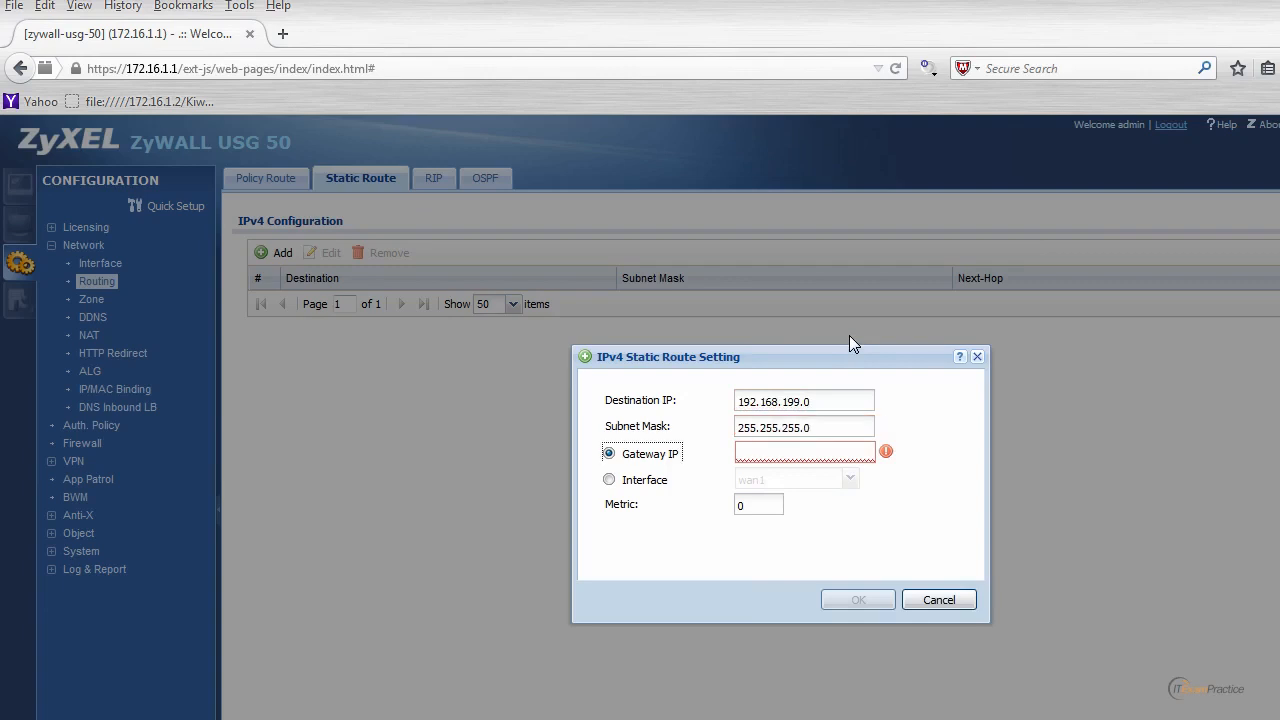
key("Tab")
Run telnet 172.16.1.5, which fails because telnet is not recognized.
left_click(664, 716)
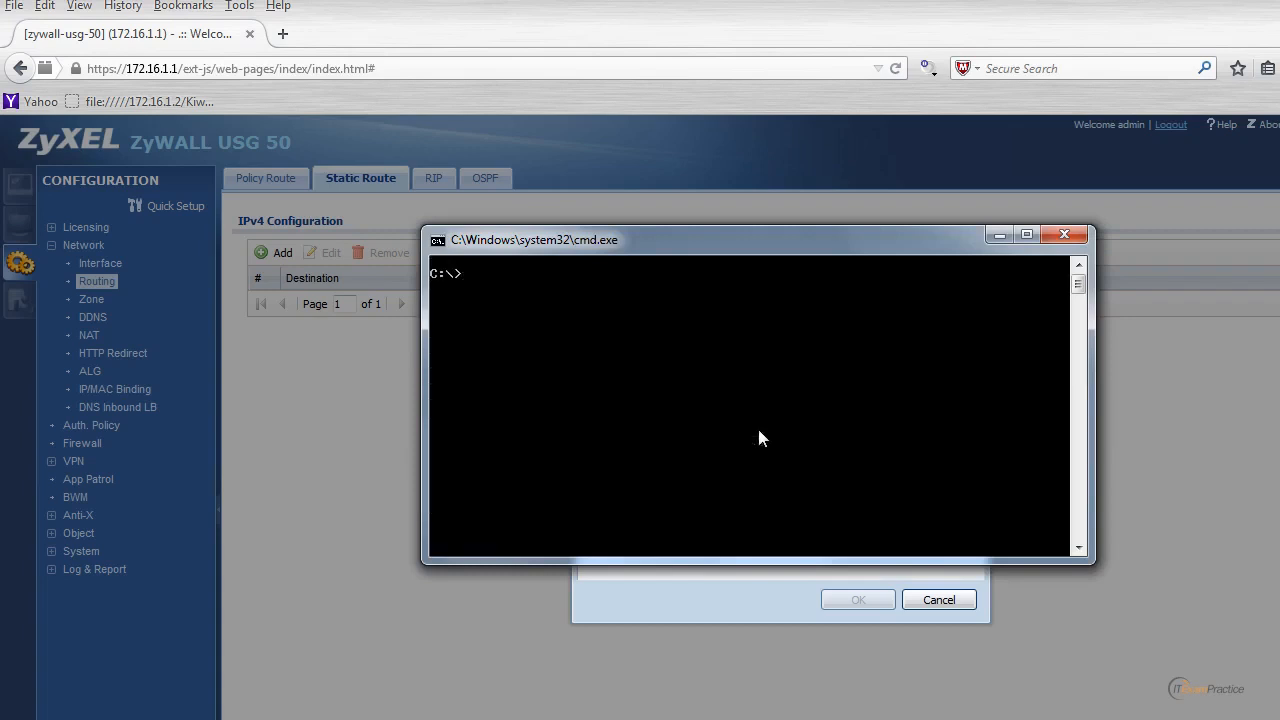
type("telnet 172.16.1.5")
key("Return")
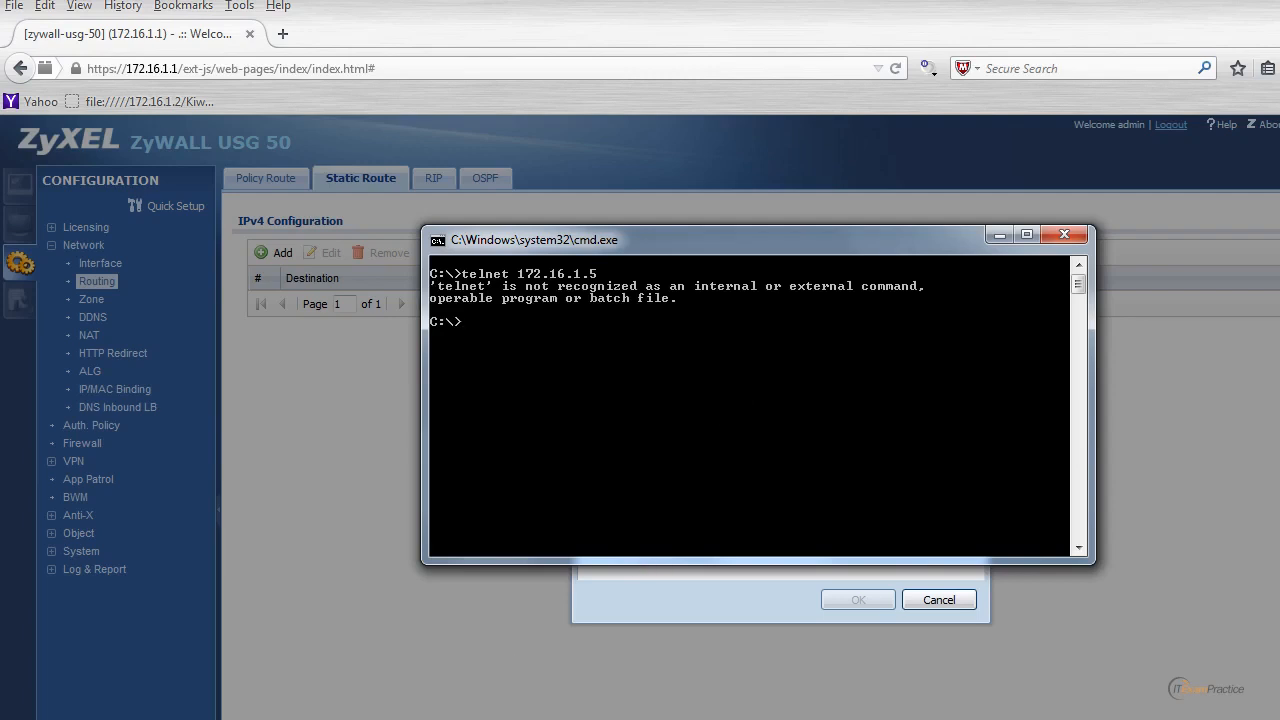
key("super")
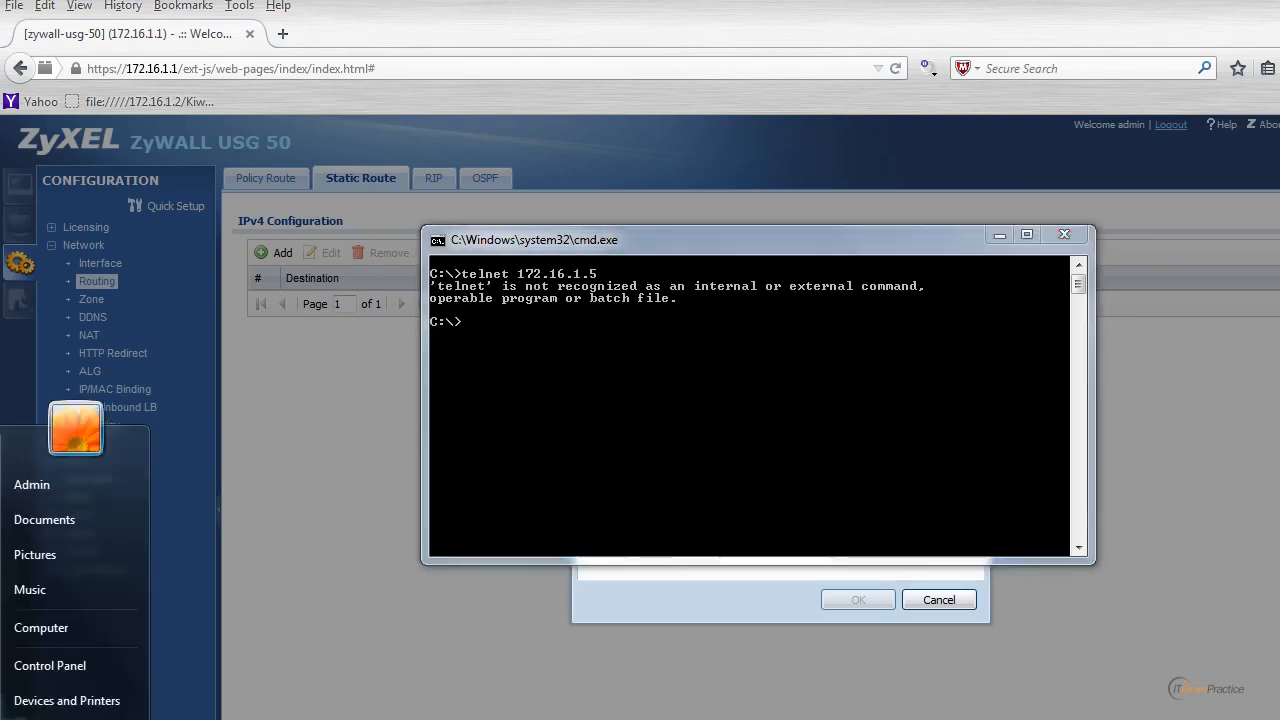
Enable the Telnet Client in Control Panel's Windows features list.
left_click(62, 652)
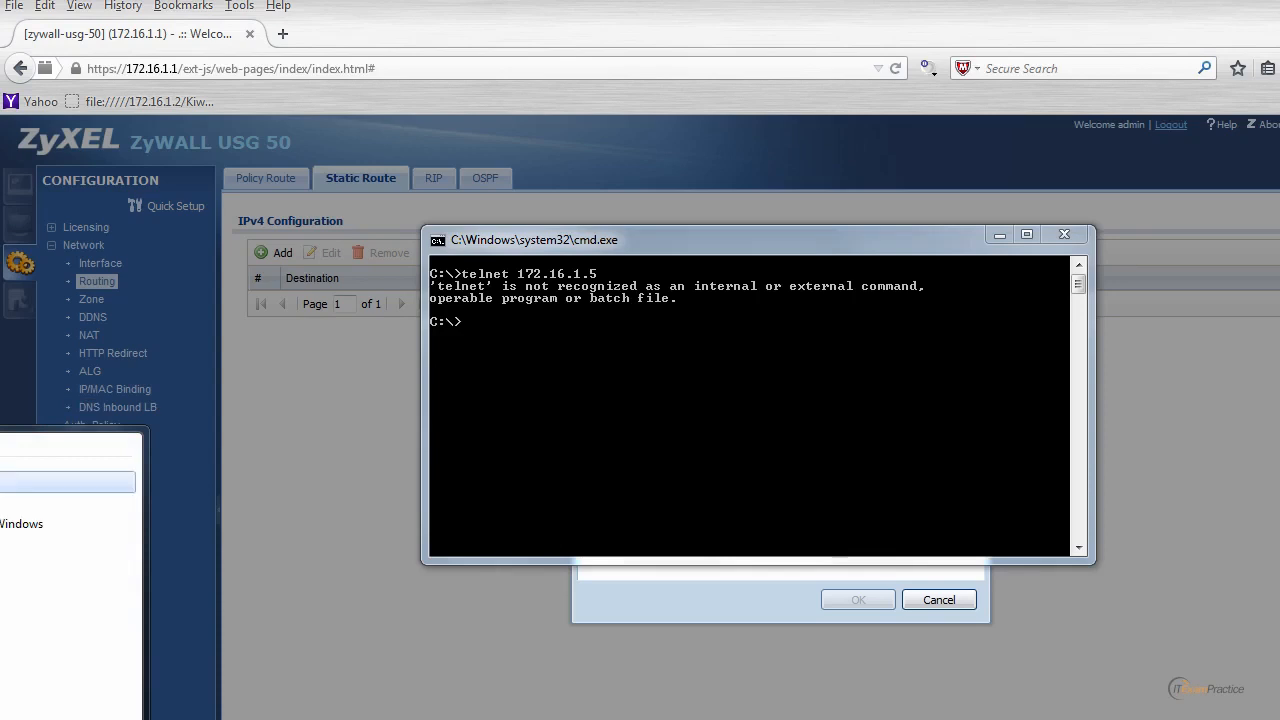
left_click(20, 482)
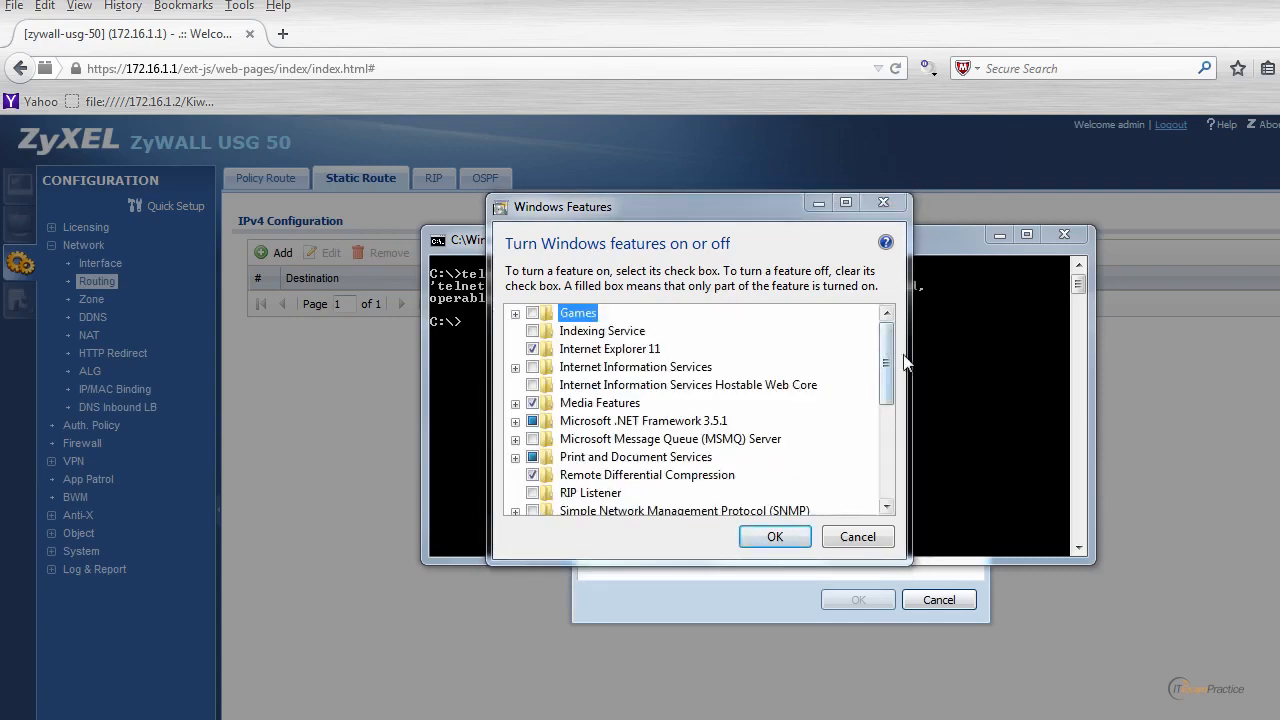
left_click_drag(887, 354, 879, 423)
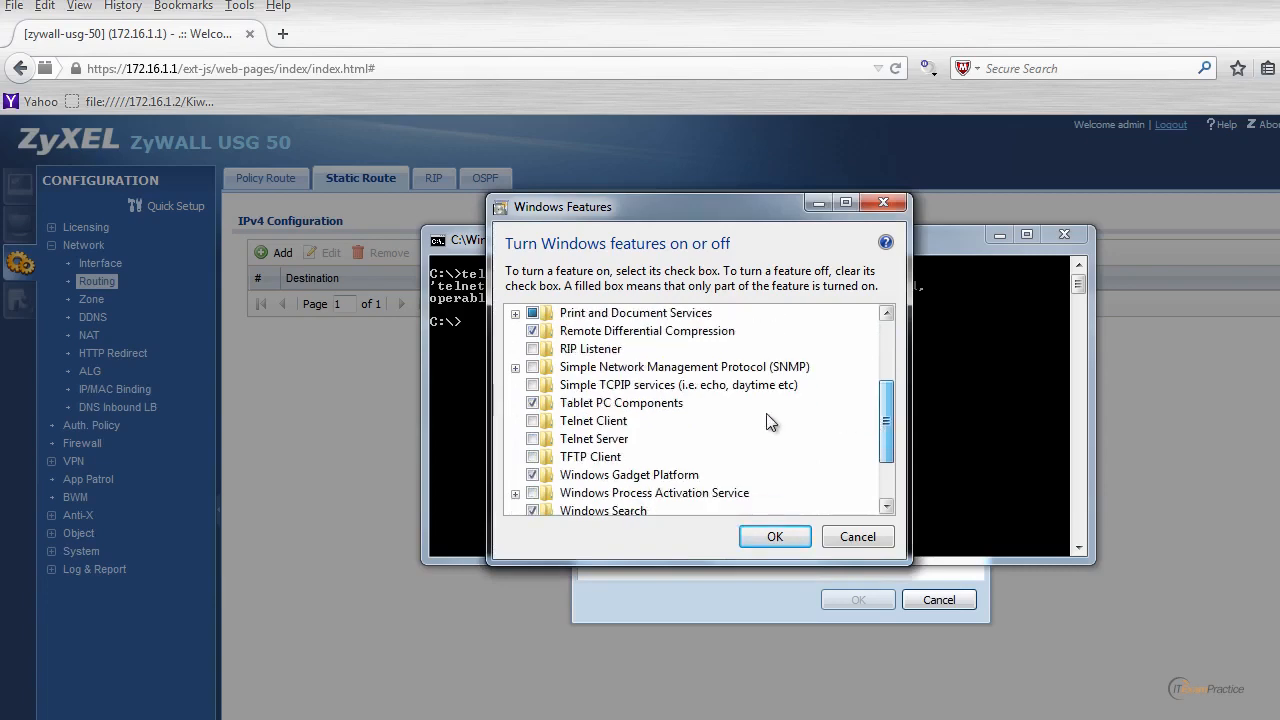
left_click(533, 421)
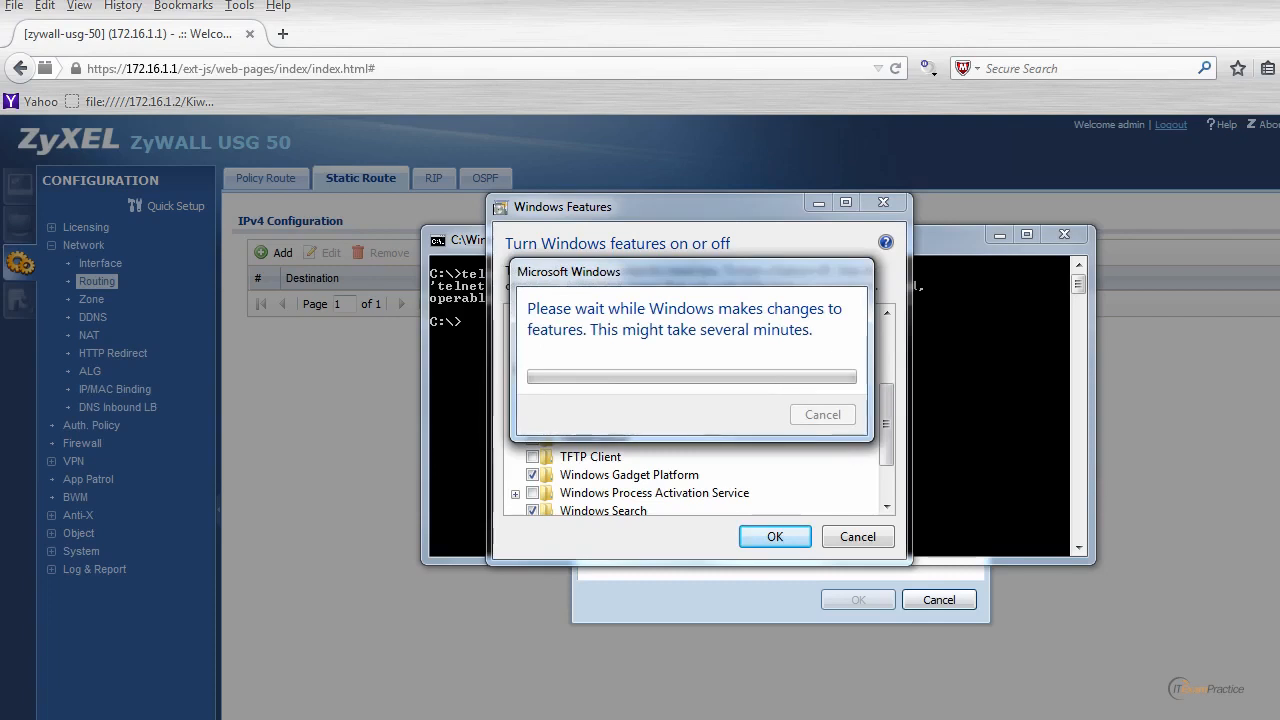
Rerun telnet 172.16.1.5 and log in to the switch with the admin username.
left_click(781, 418)
key("Up")
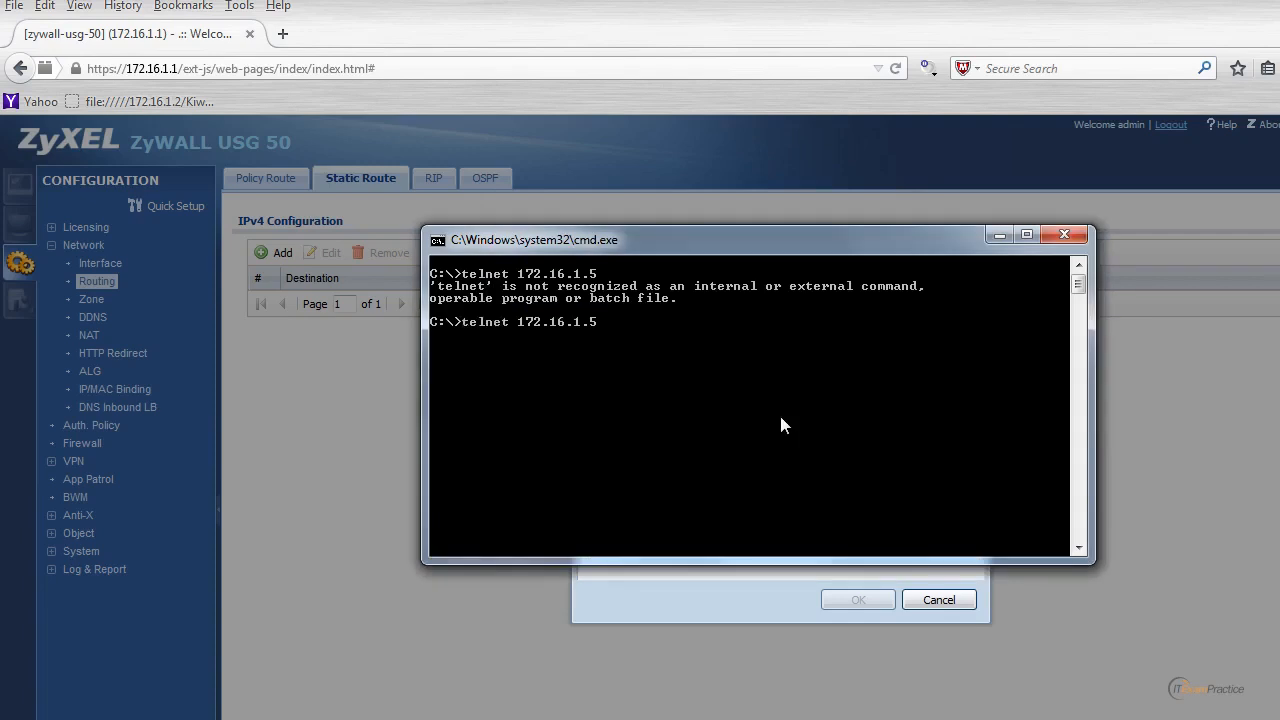
key("Return")
type("admin")
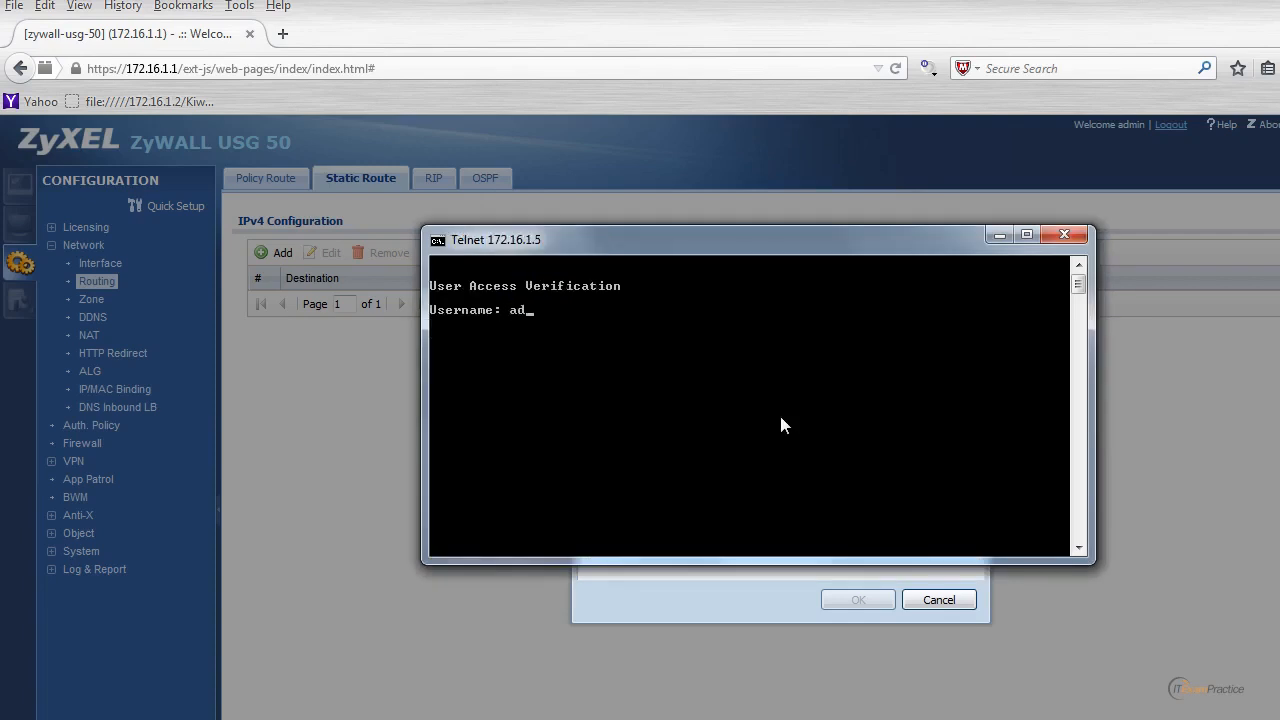
key("Return")
key("Return")
key("Return")
key("Return")
key("Return")
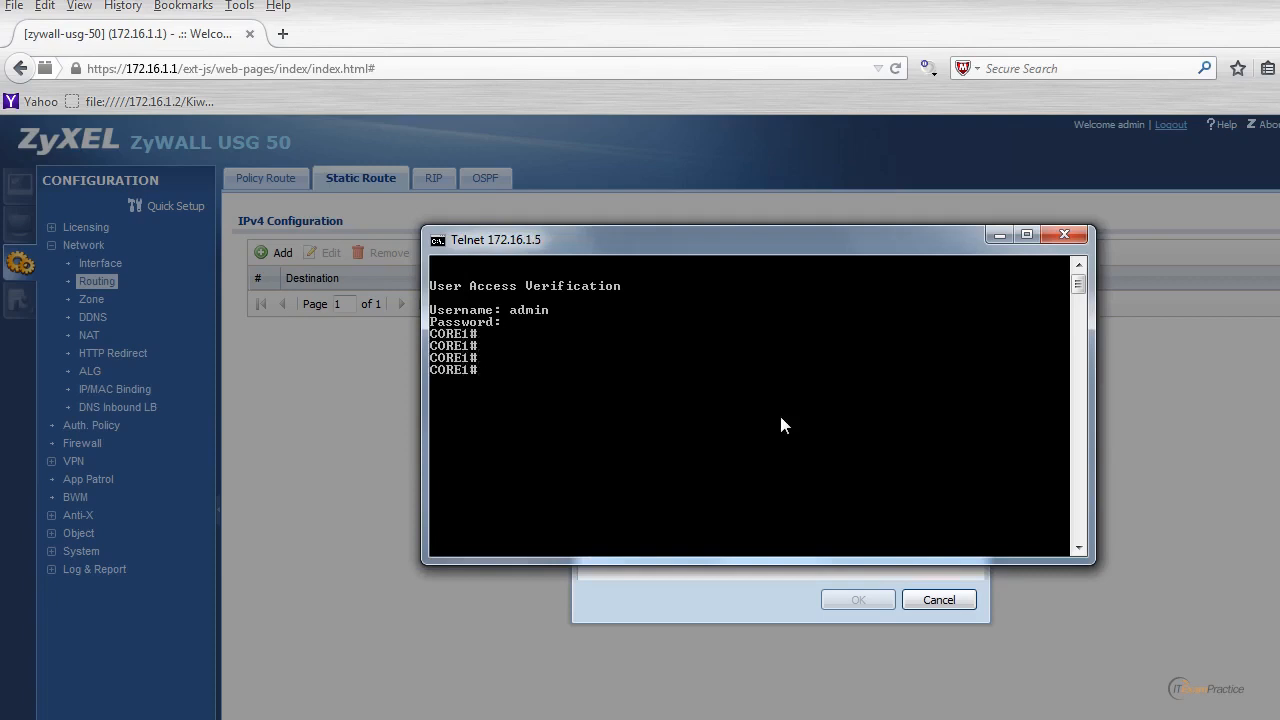
Run 'sh ip route' and 'sh stand' to find virtual IP 172.16.1.252, then exit.
type("sh ip route")
key("Return")
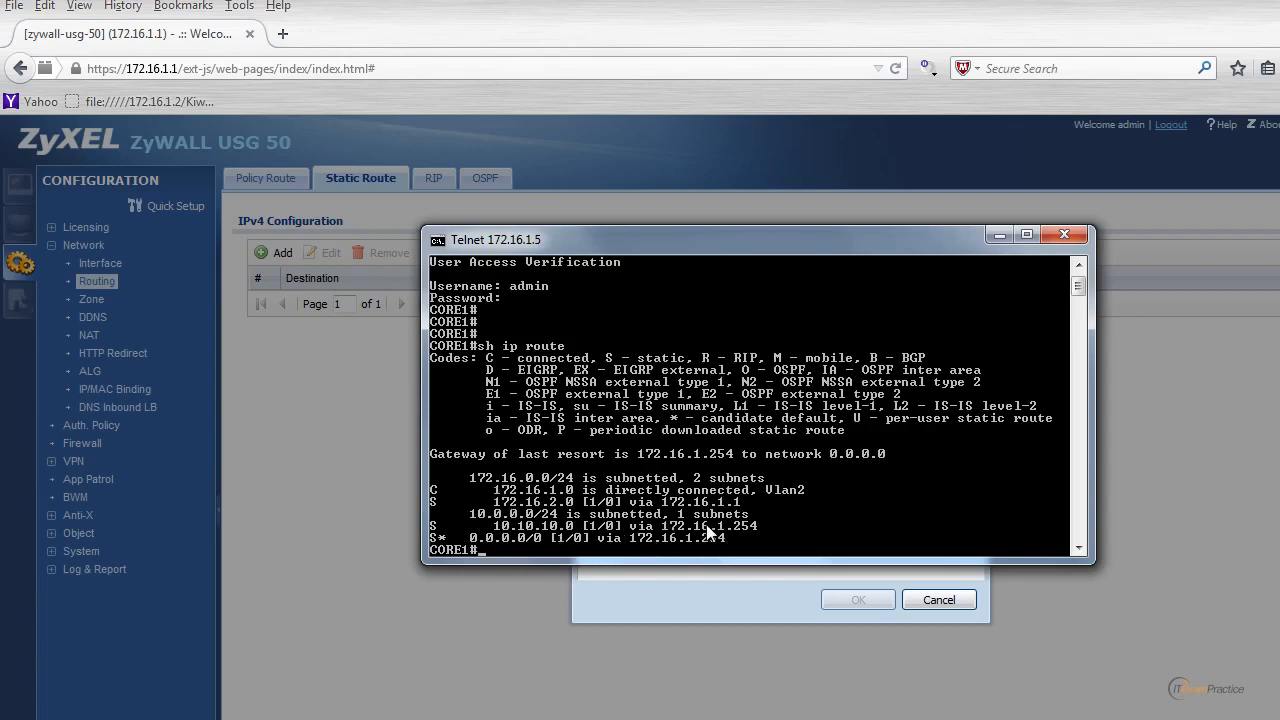
type("sh stand")
key("Return")
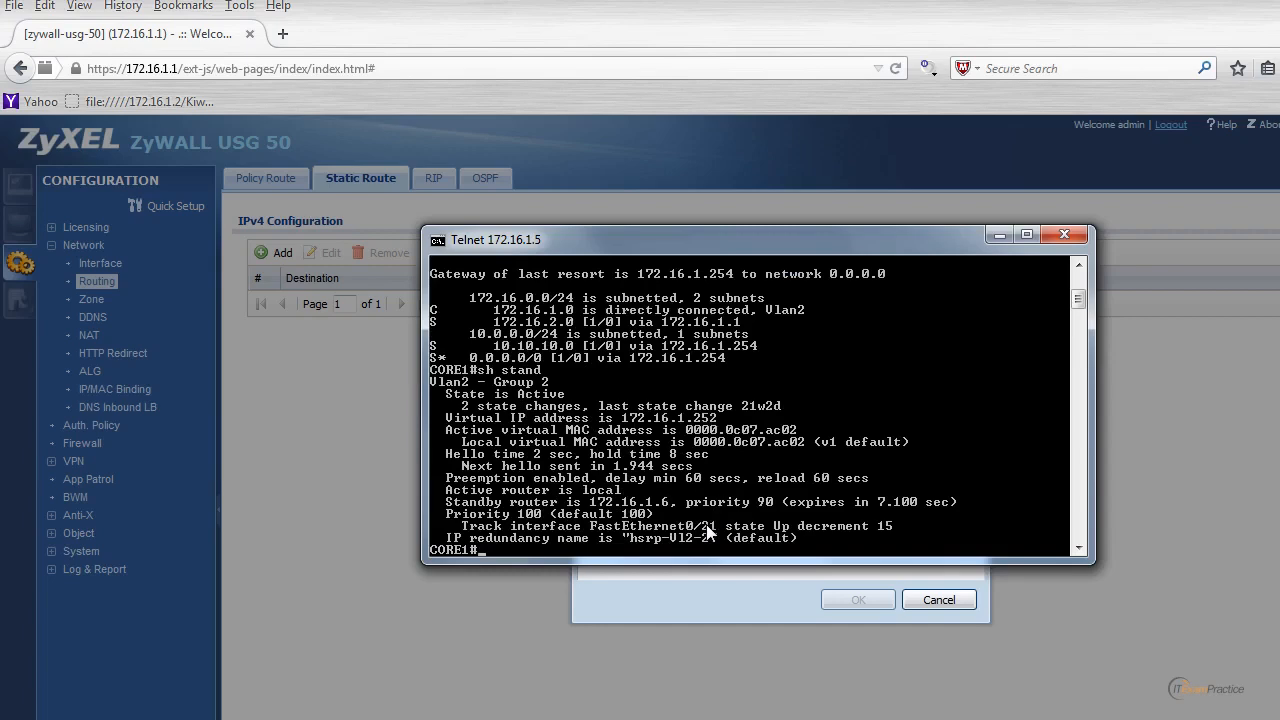
type("exi")
key("Return")
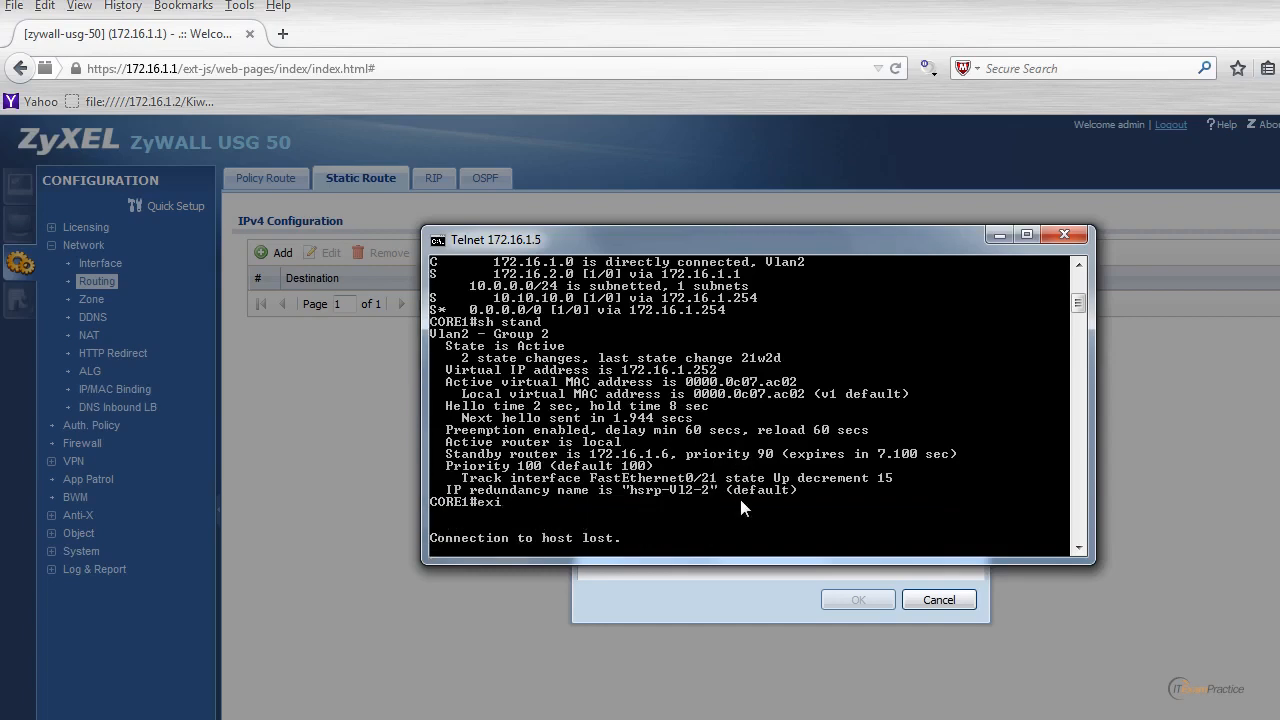
Set Gateway IP to 172.16.1.252 and save the 192.168.199.0/255.255.255.0 route.
left_click(1080, 238)
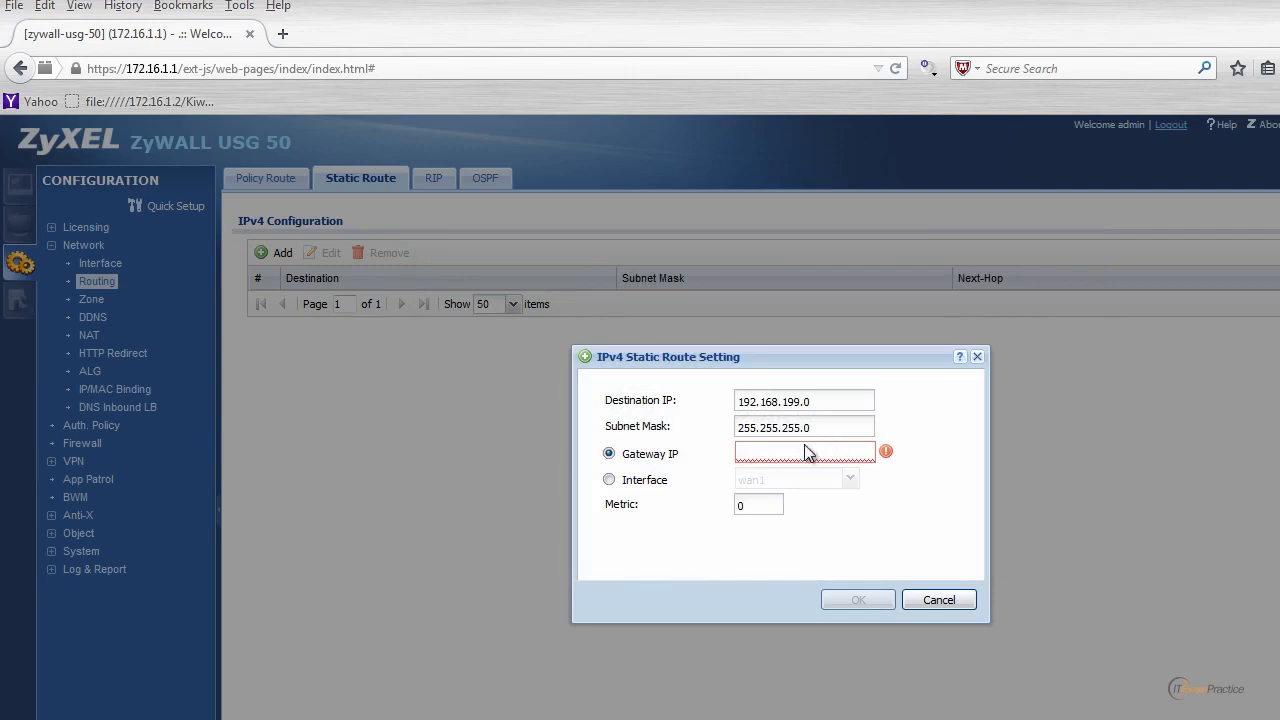
left_click(800, 453)
type("172.16.1.252")
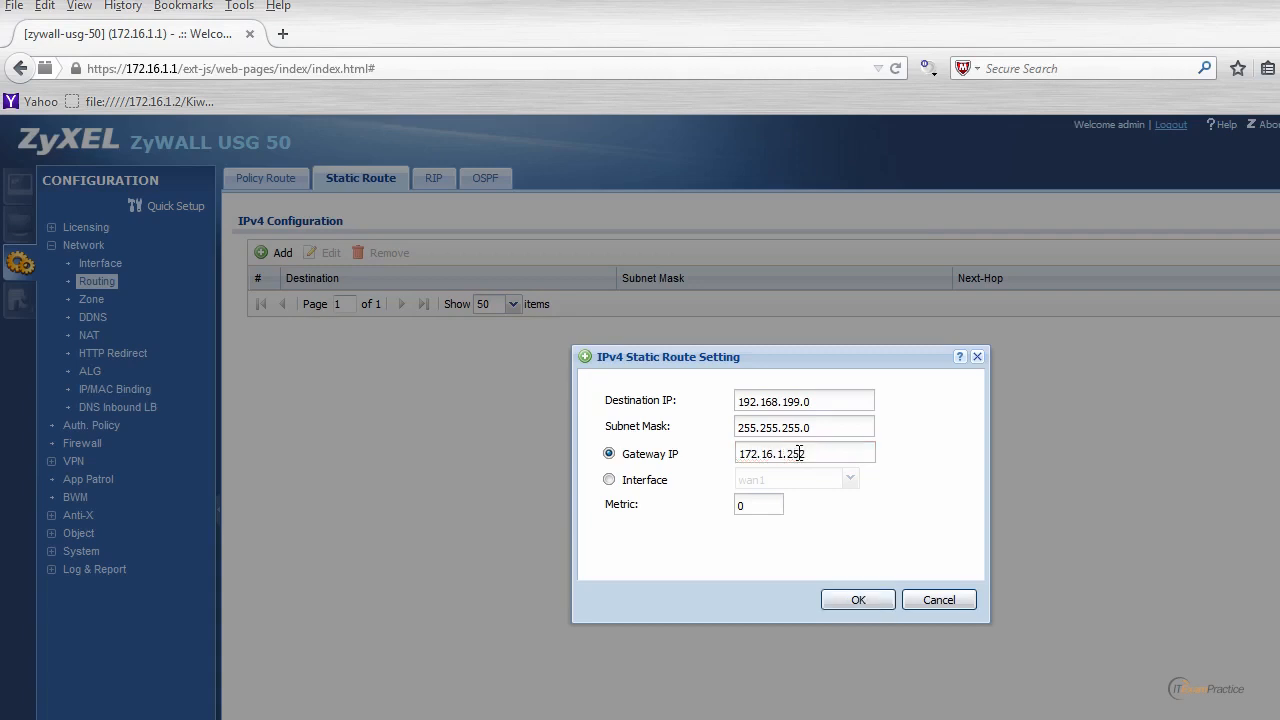
left_click(862, 600)
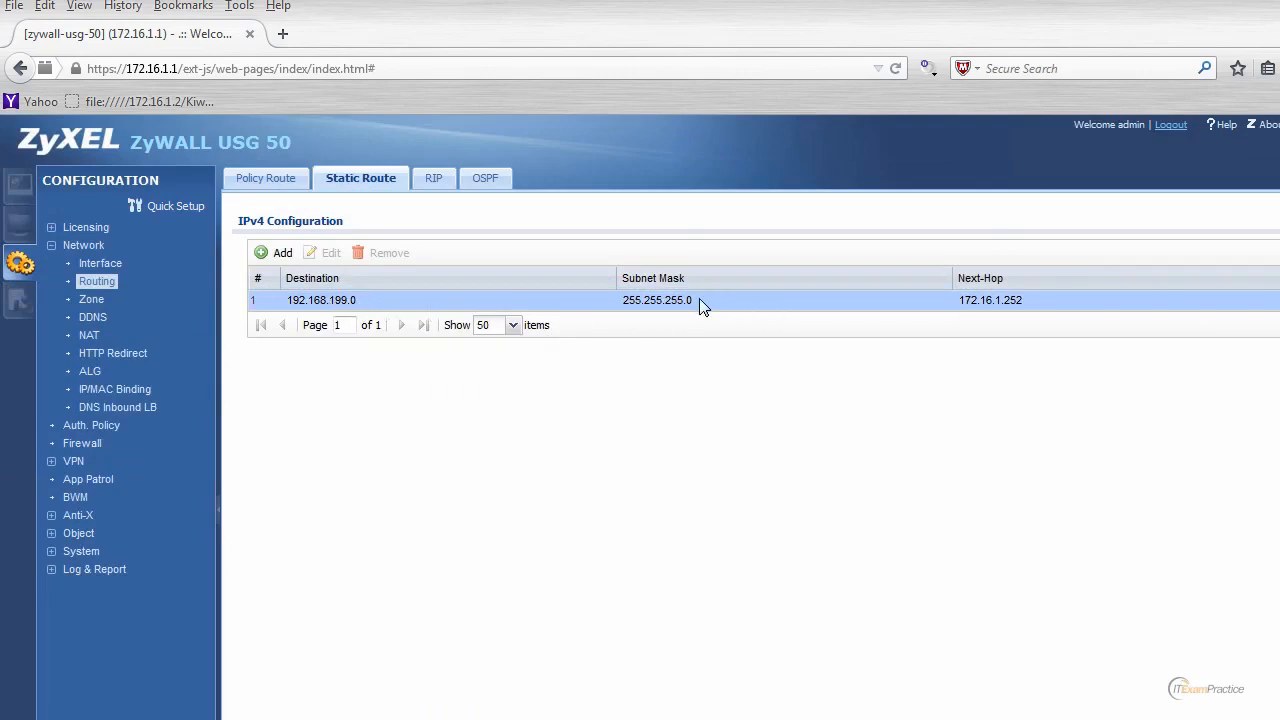
left_click(279, 176)
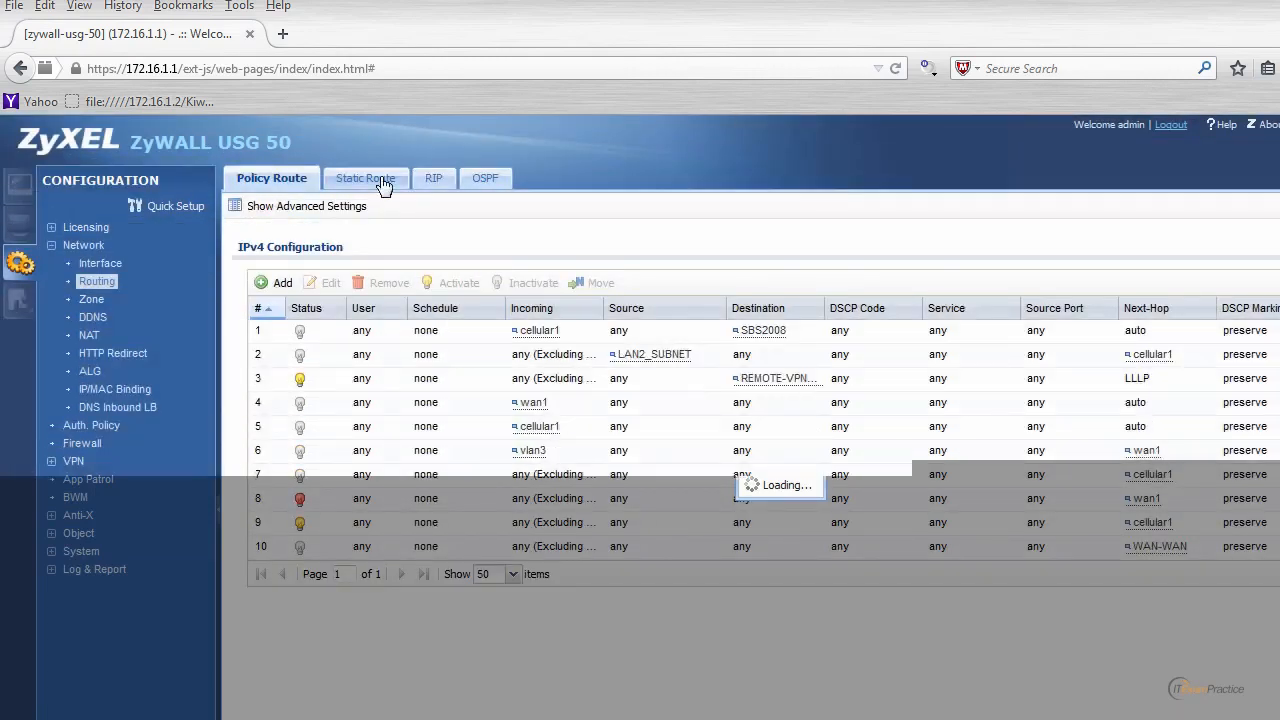
left_click(382, 182)
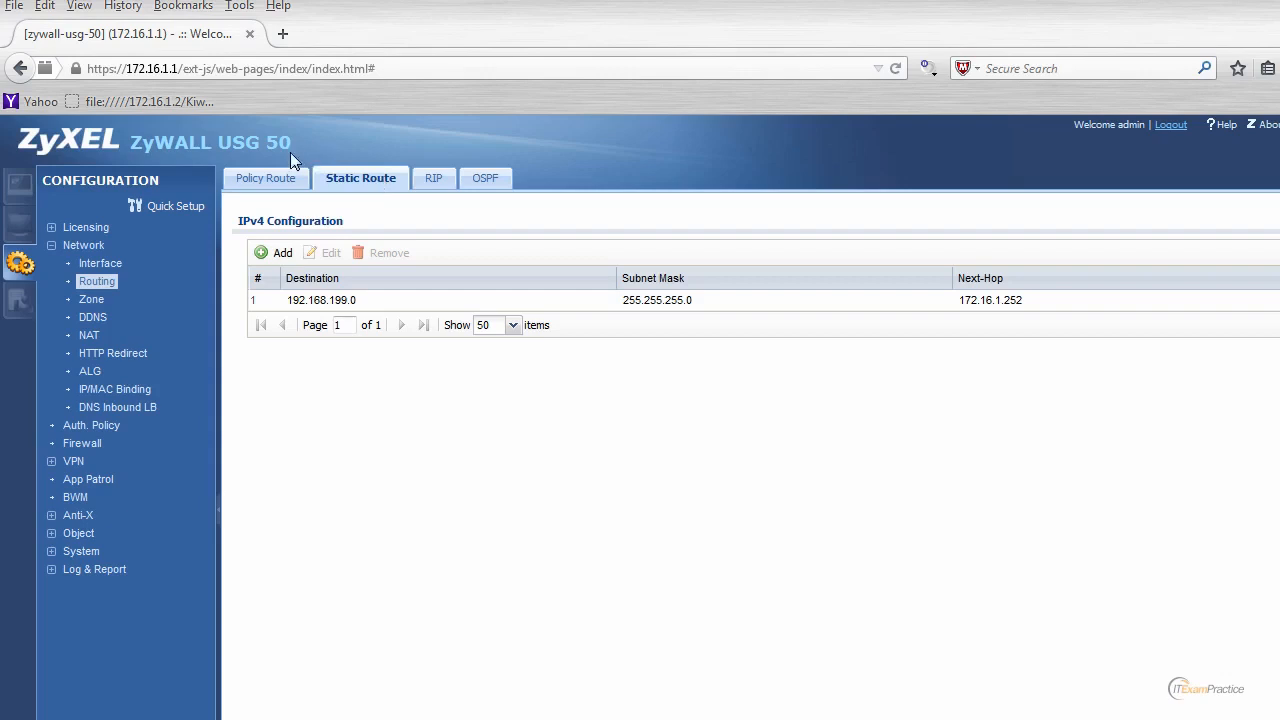
left_click_drag(132, 143, 293, 138)
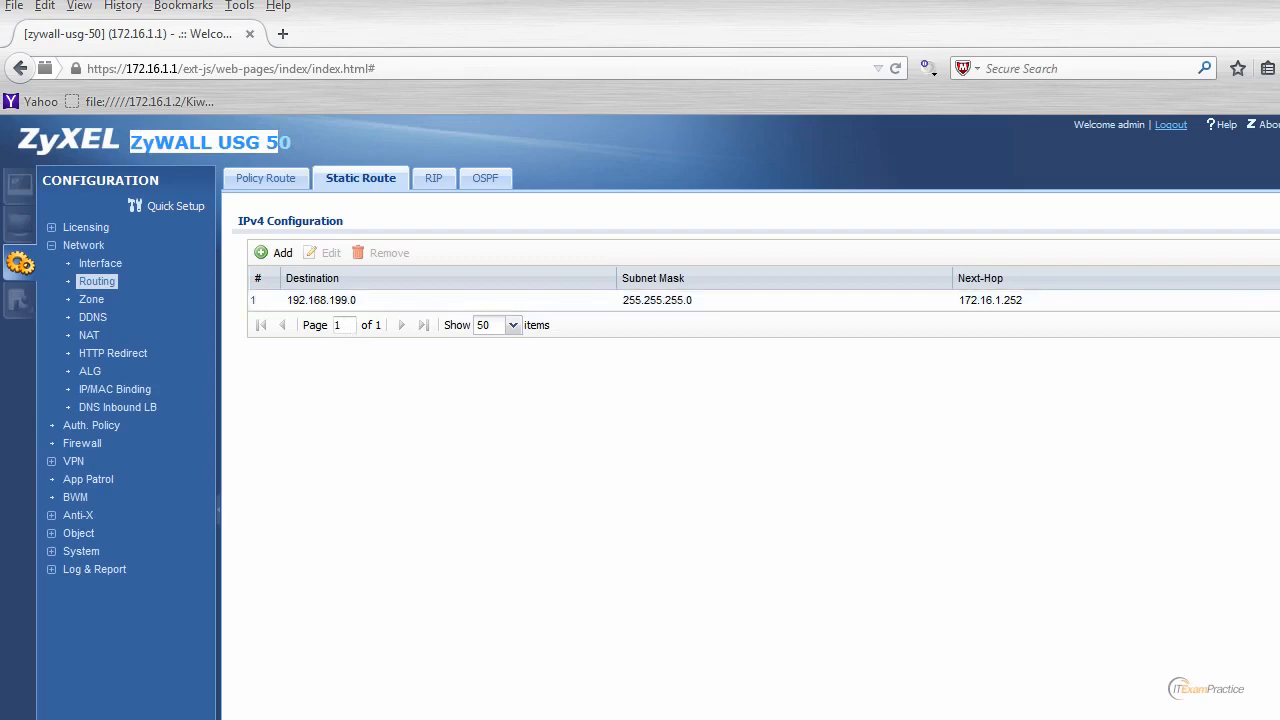
key("super")
type("cmd")
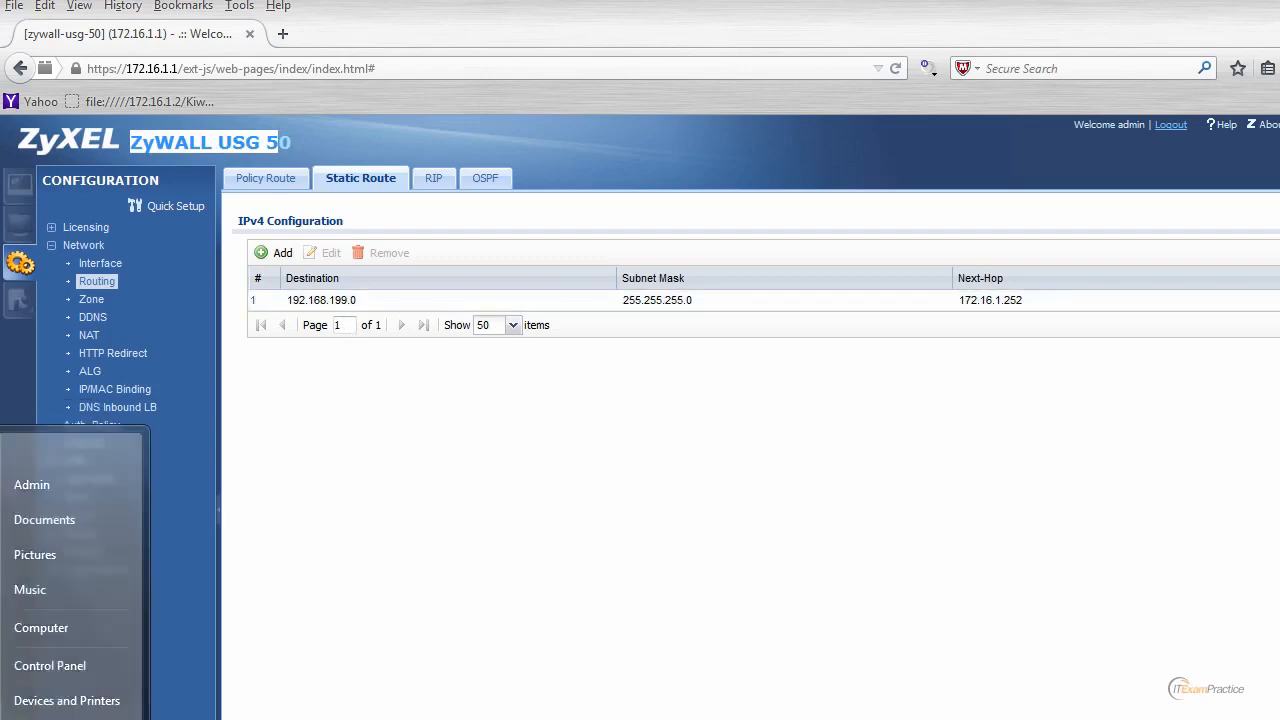
key("Return")
type("p")
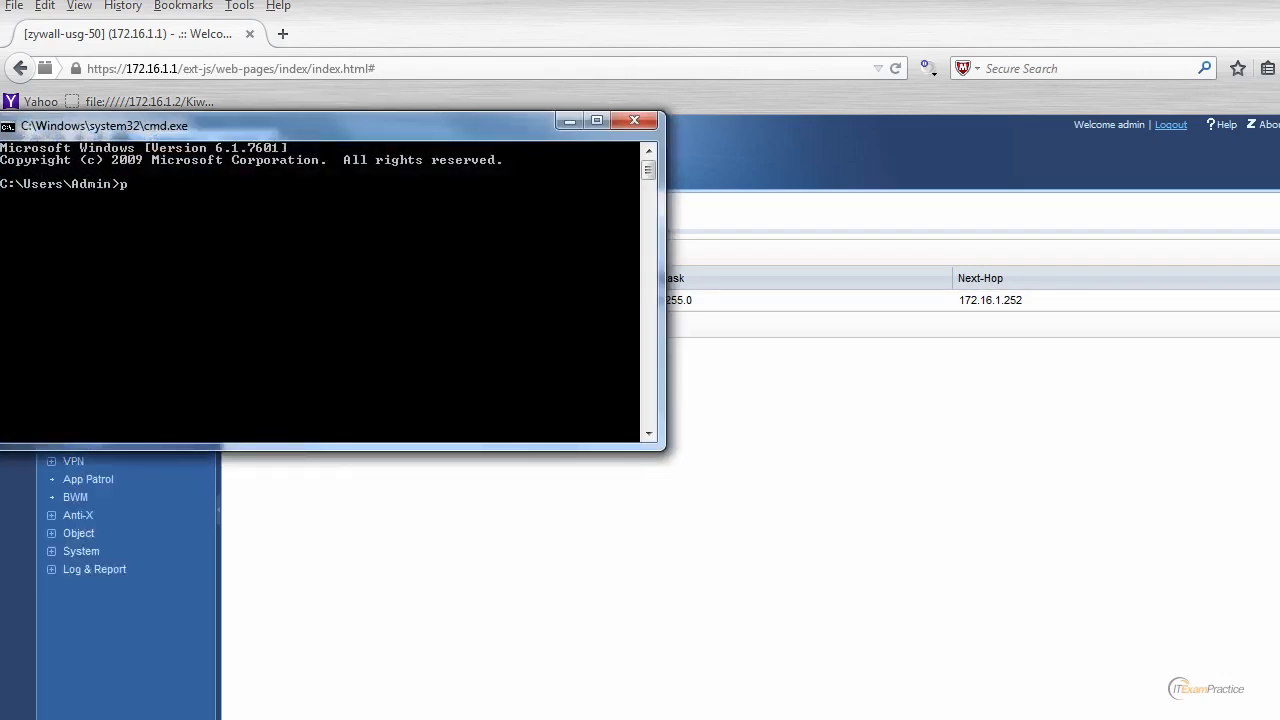
type("ing 172.16.1.1")
key("Return")
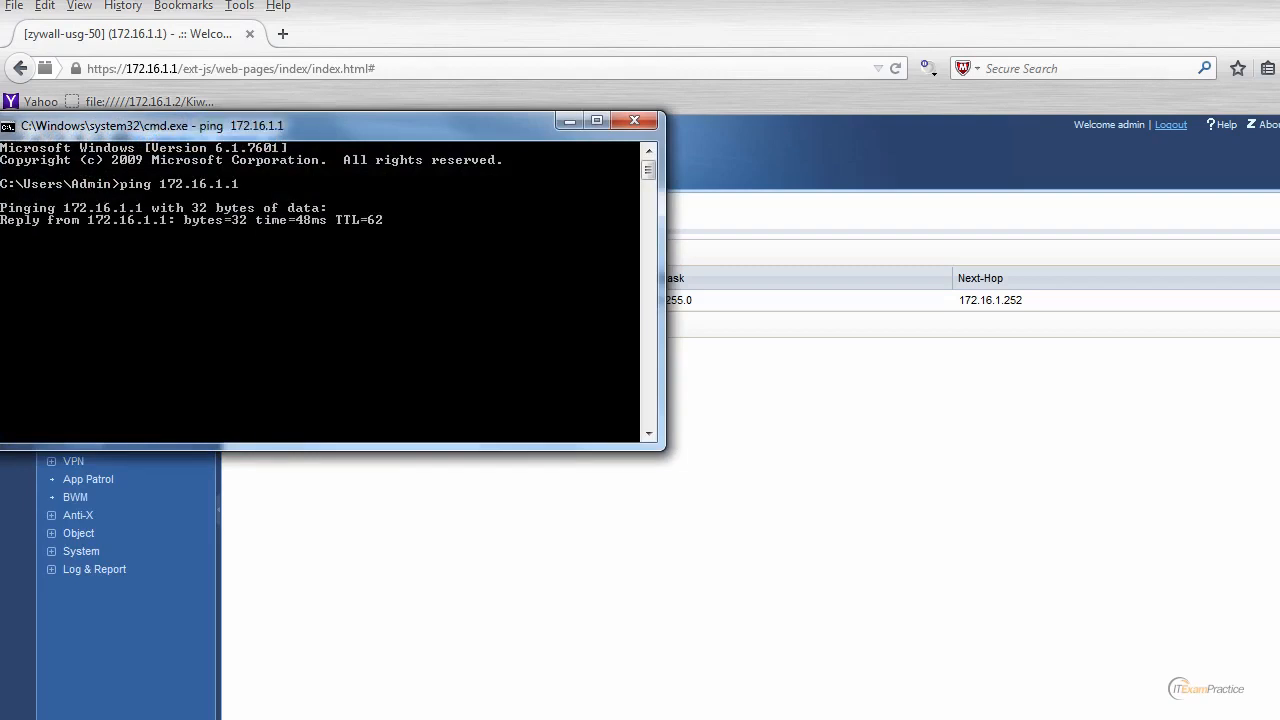
key("ctrl+c")
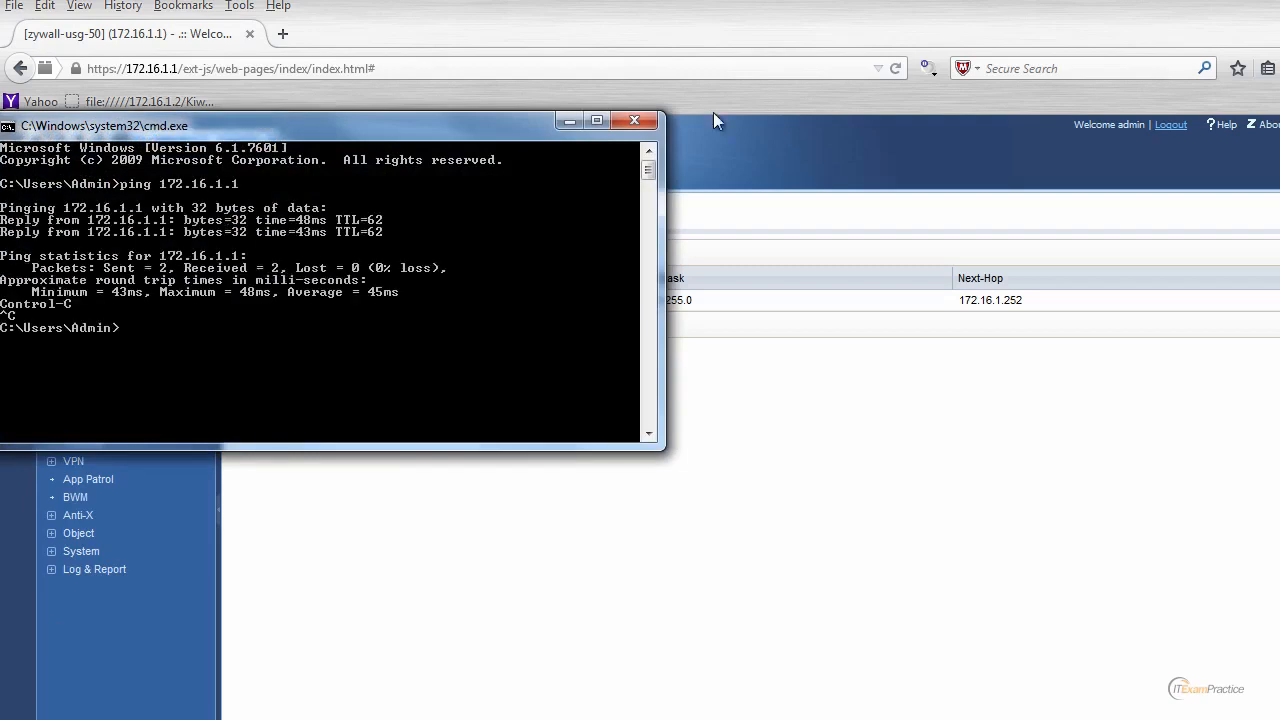
left_click(634, 120)
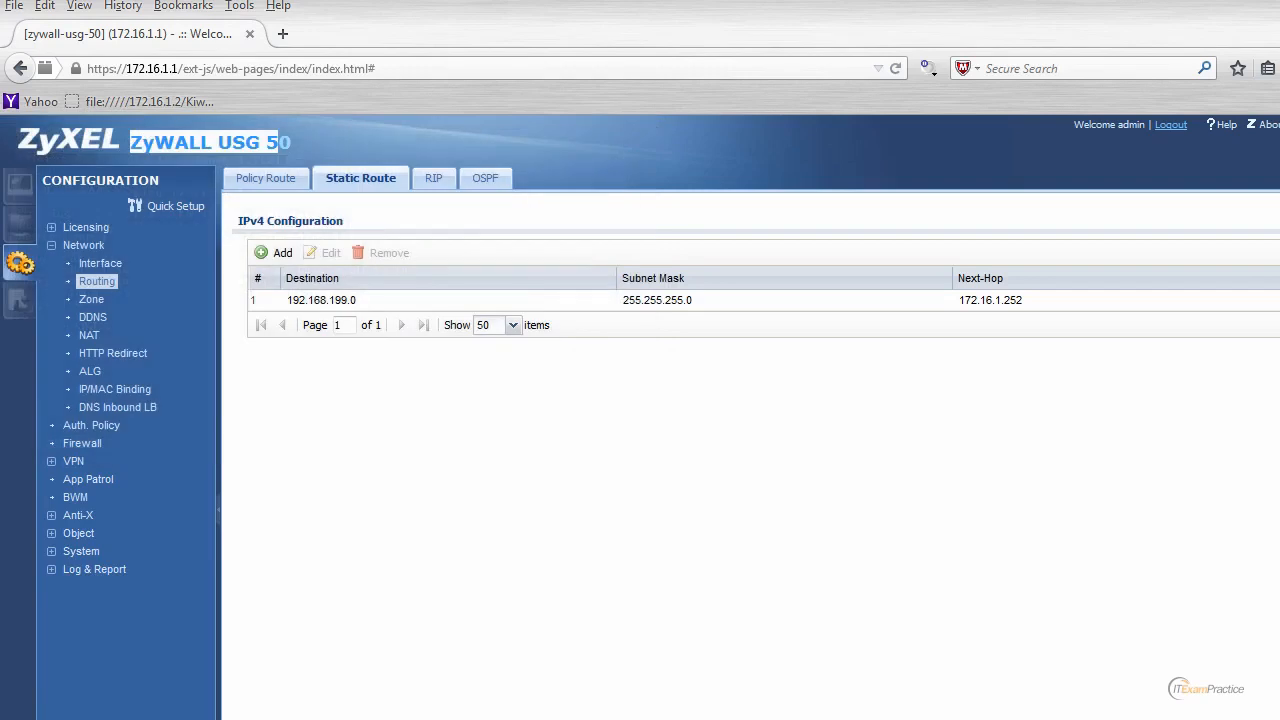
Log out, reload 172.16.1.1 and confirm a security exception for its certificate.
left_click(1172, 125)
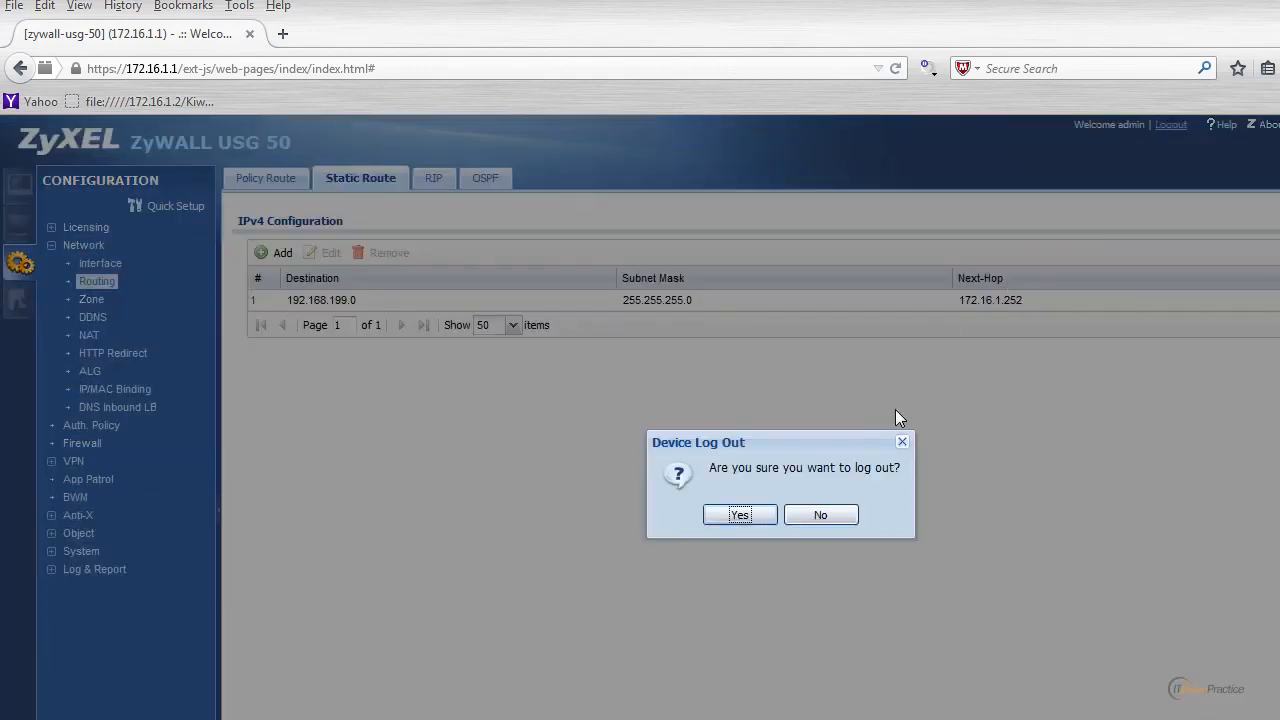
left_click(752, 516)
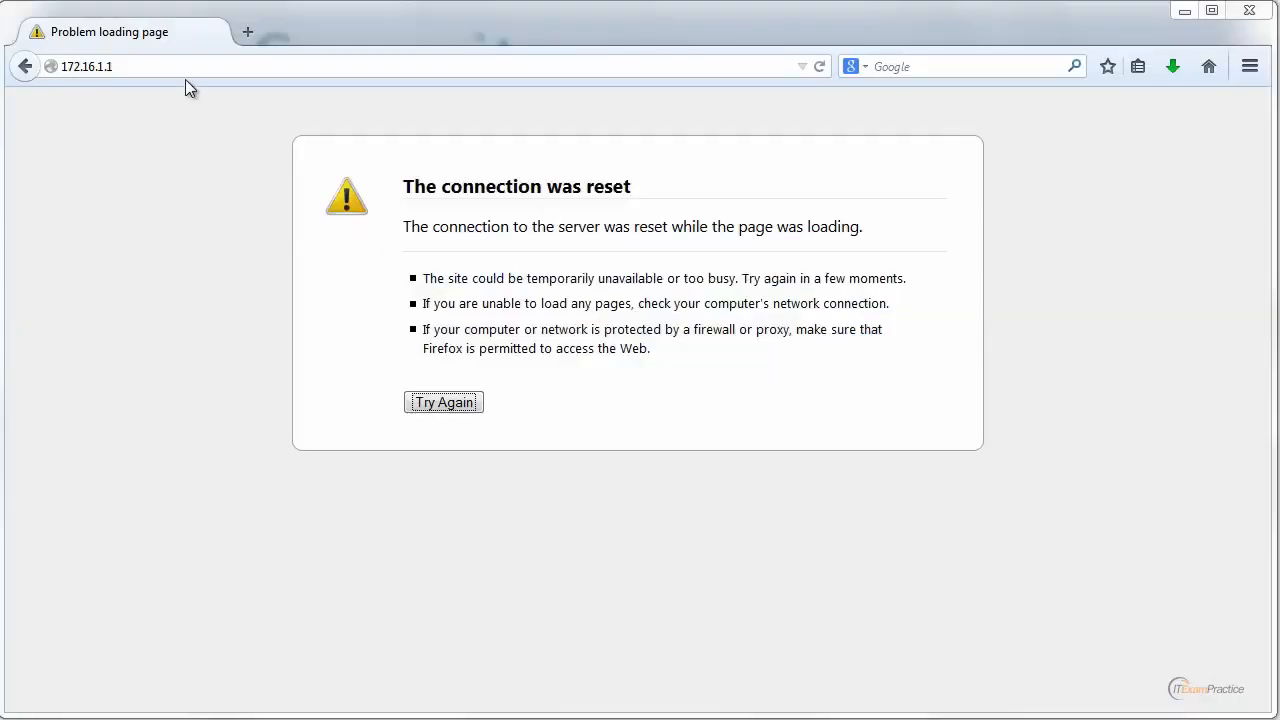
key("Return")
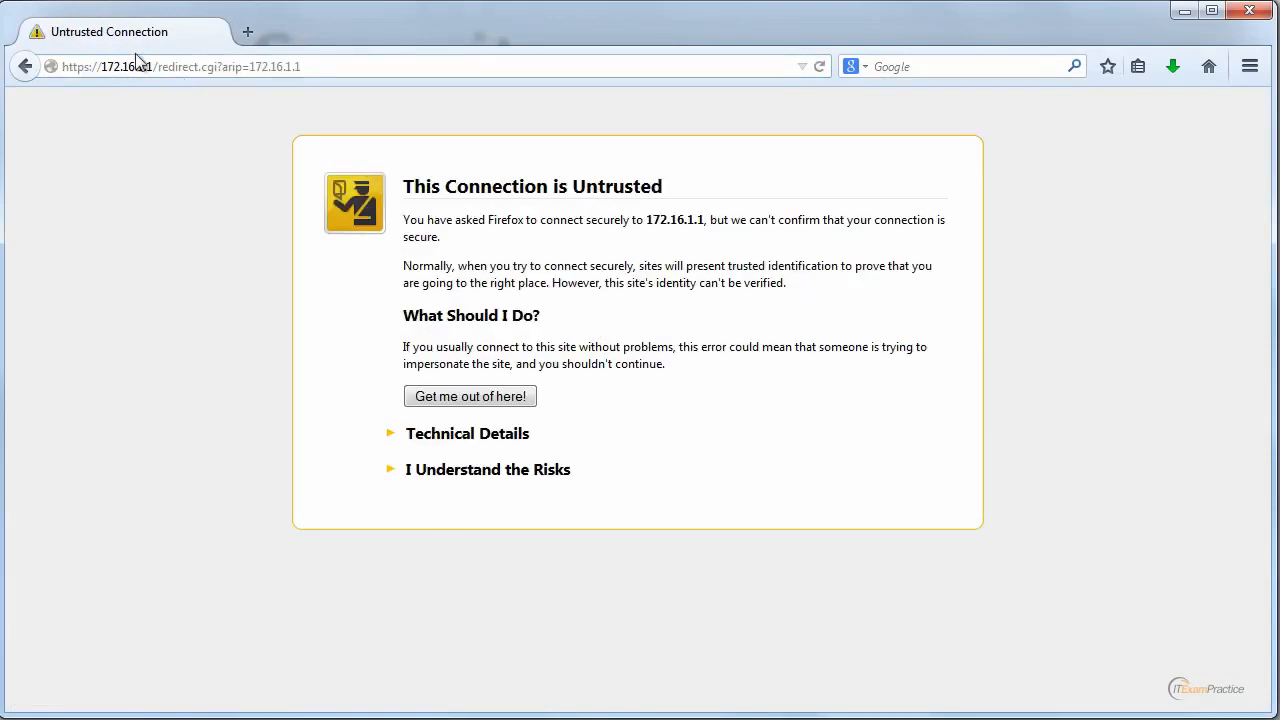
left_click(96, 68)
left_click(470, 472)
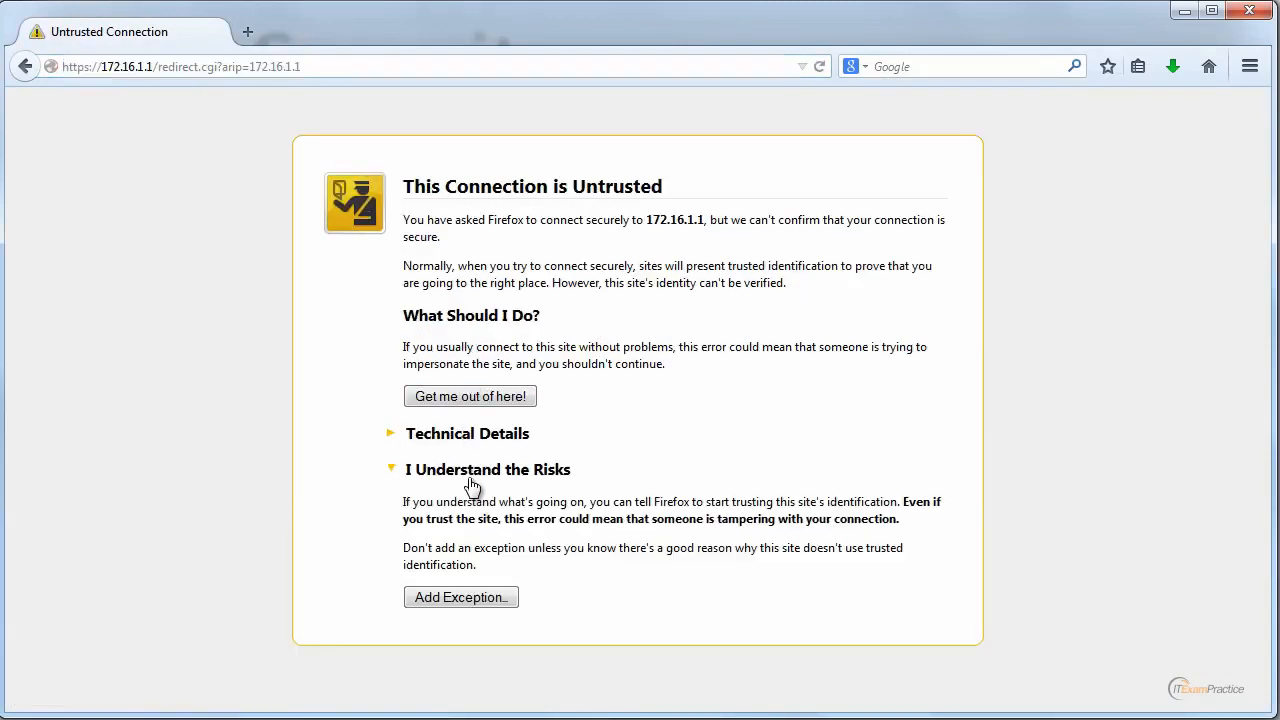
left_click(458, 600)
left_click(662, 572)
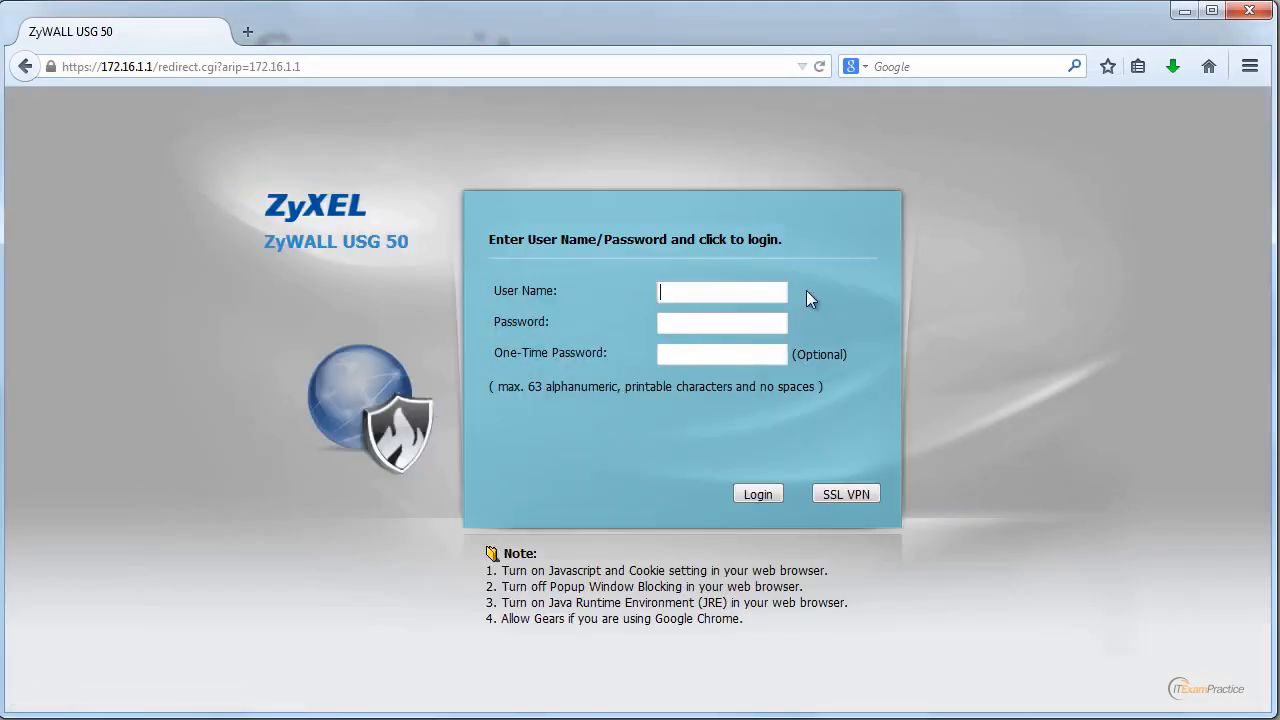
Log back in to the configurator as admin with the account password.
type("admin")
key("Tab")
type("**********")
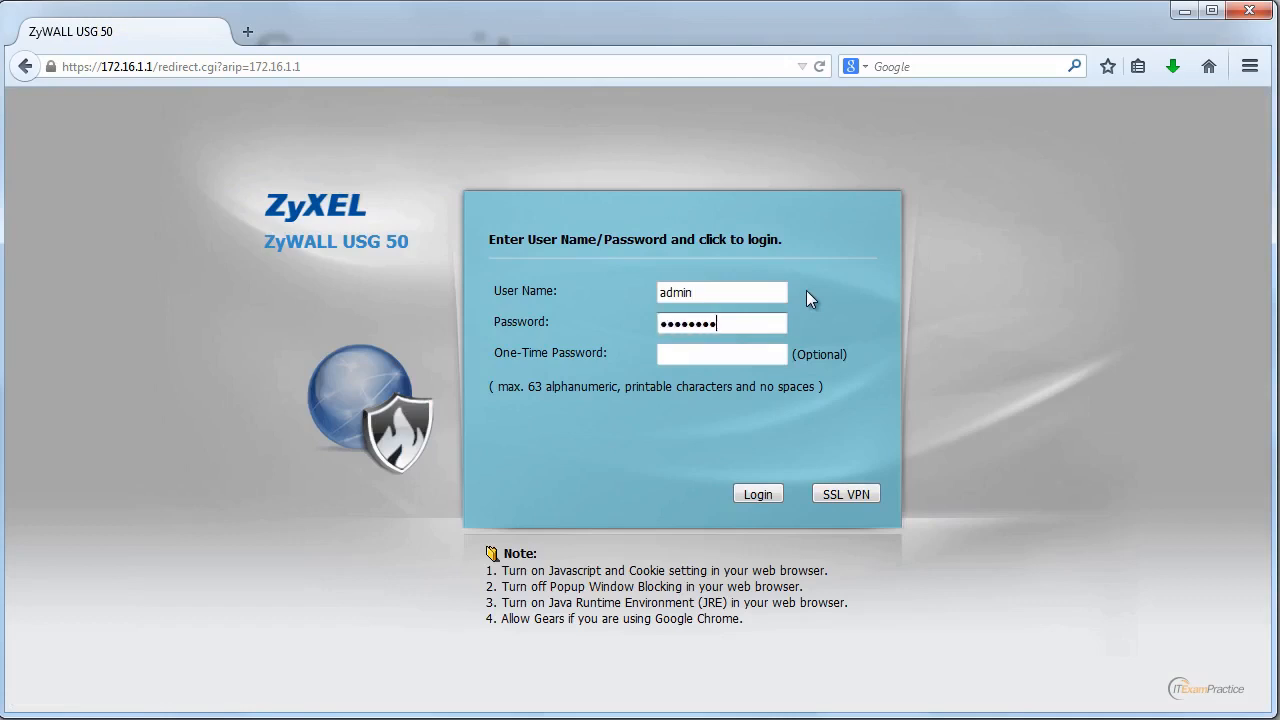
key("Return")
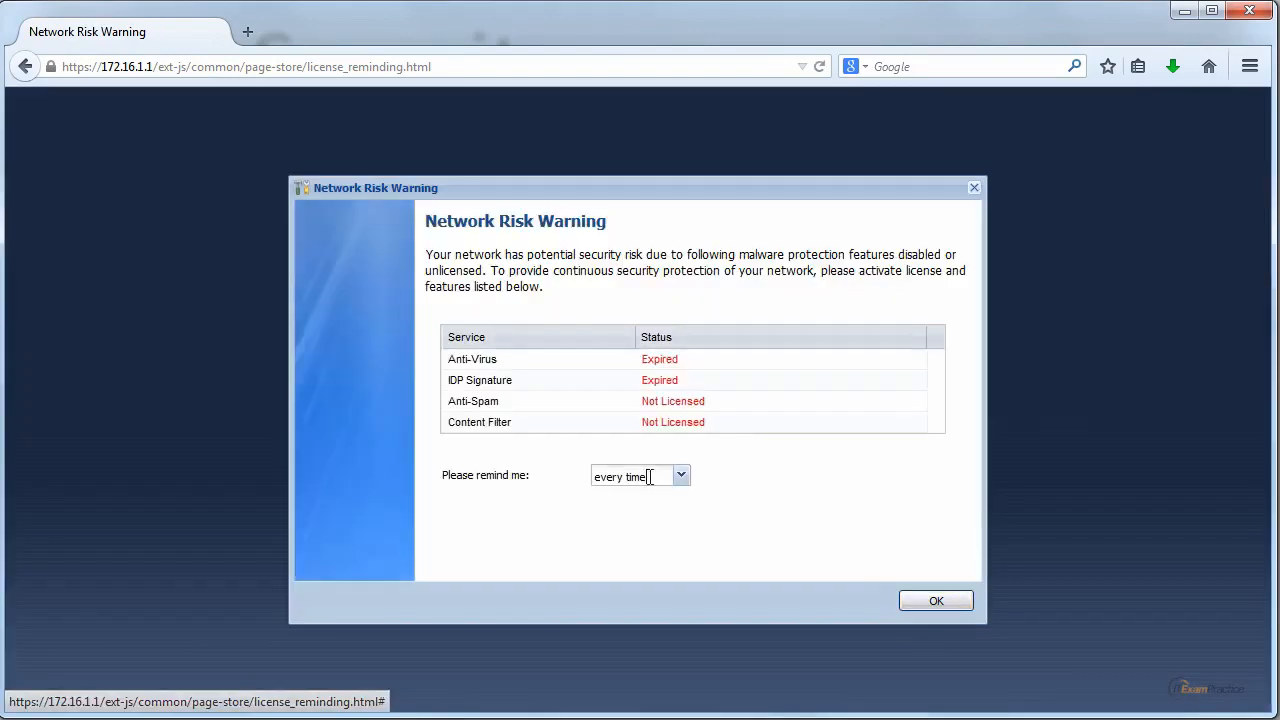
Set the Network Risk Warning reminder to 'after 30 days' and accept the warning.
left_click(680, 477)
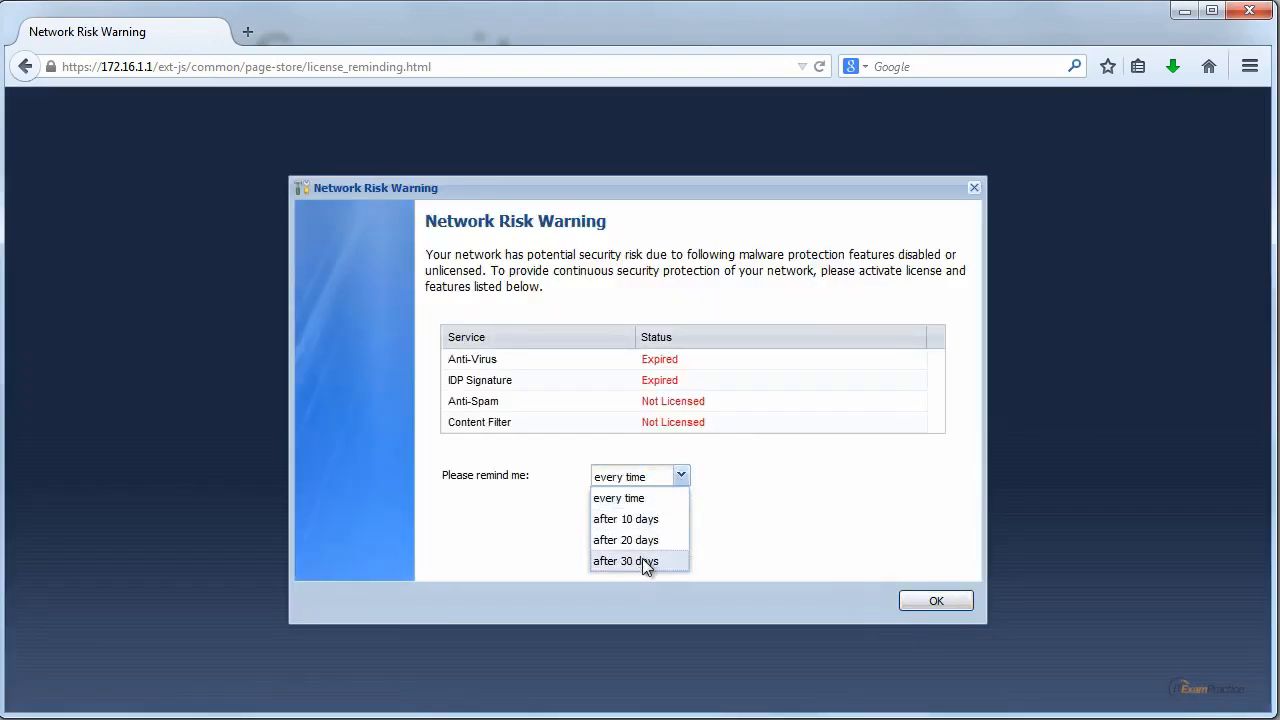
left_click(649, 566)
left_click(686, 477)
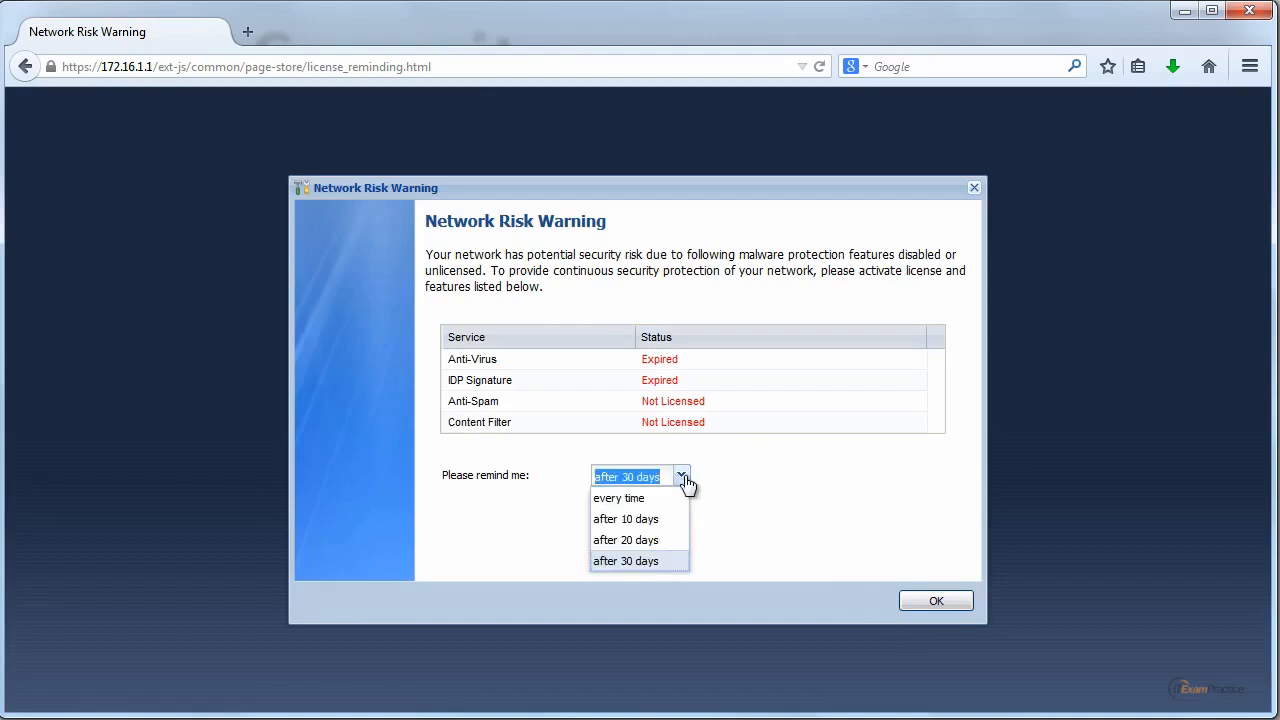
left_click(667, 563)
left_click(938, 603)
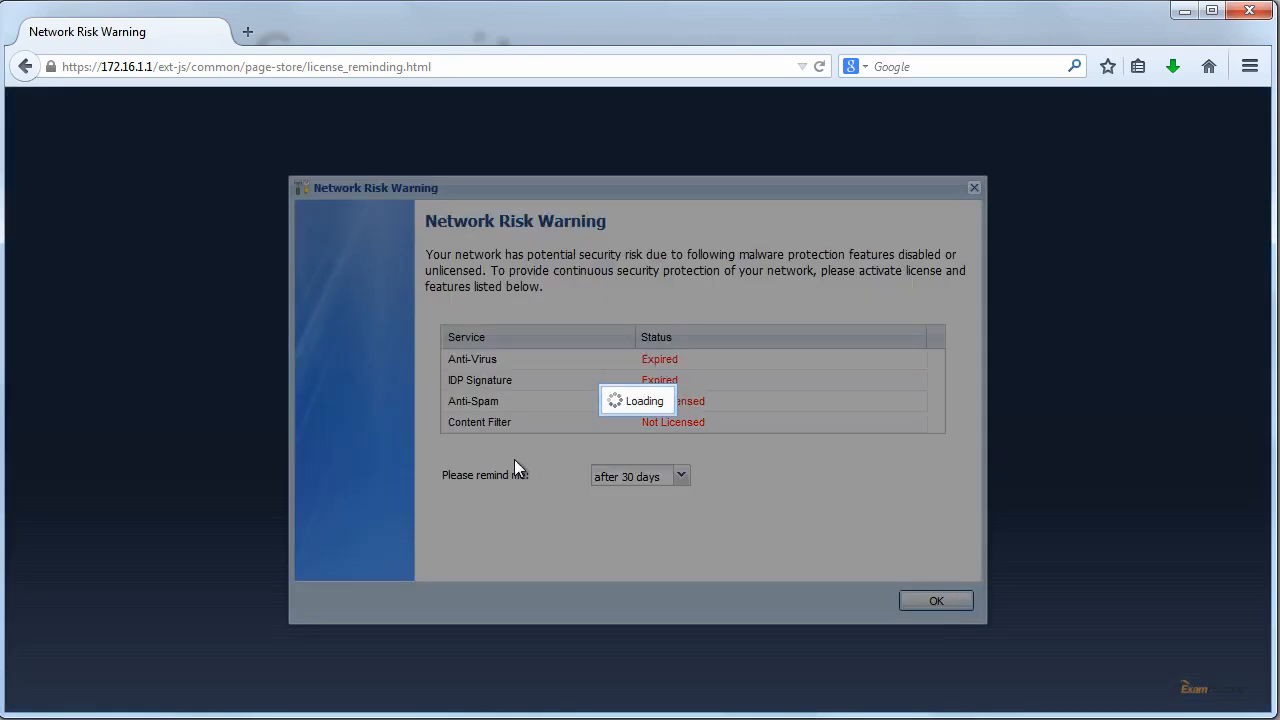
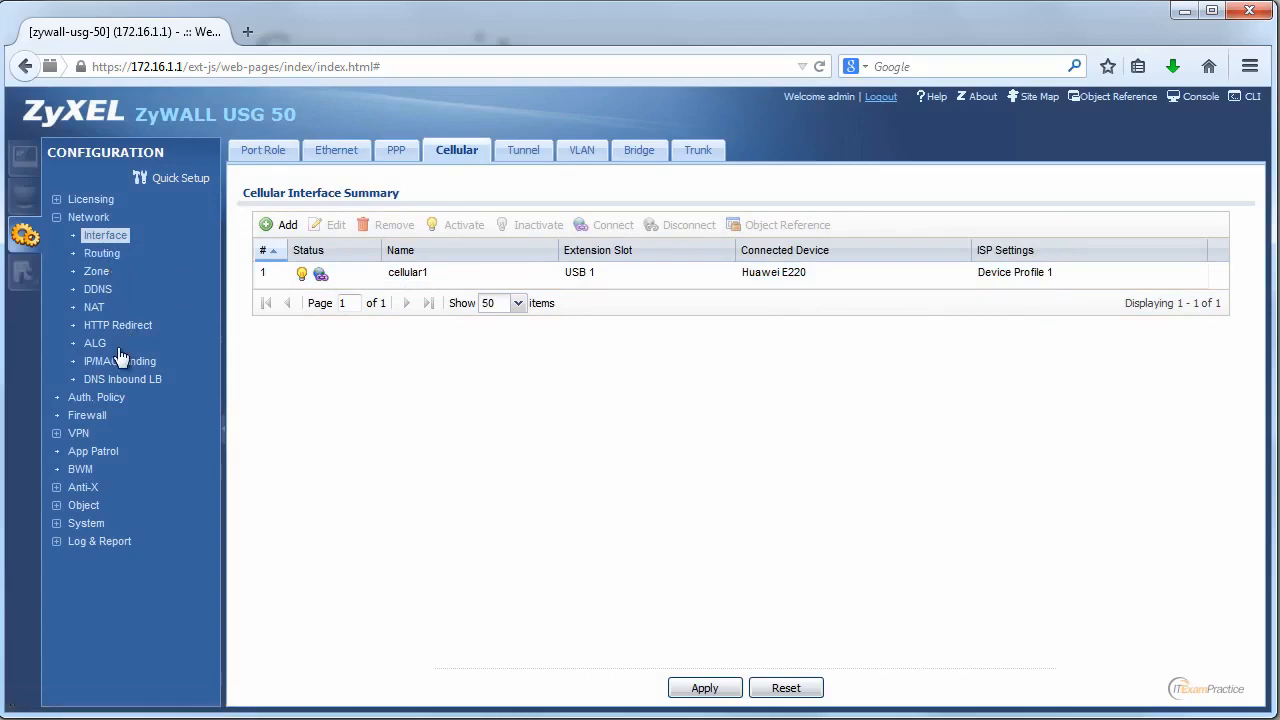
Select the MOBILE-3G to ZyWALL deny firewall rule, then browse the File Manager's configuration files.
left_click(85, 415)
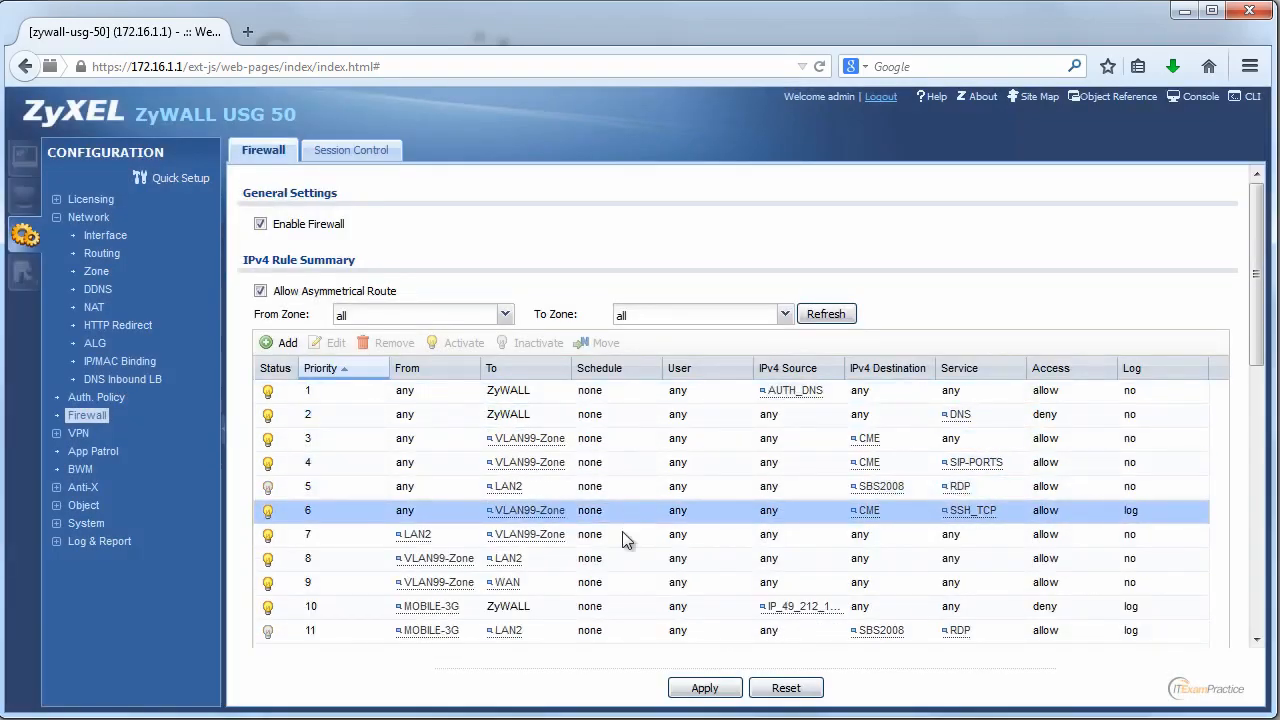
left_click(600, 606)
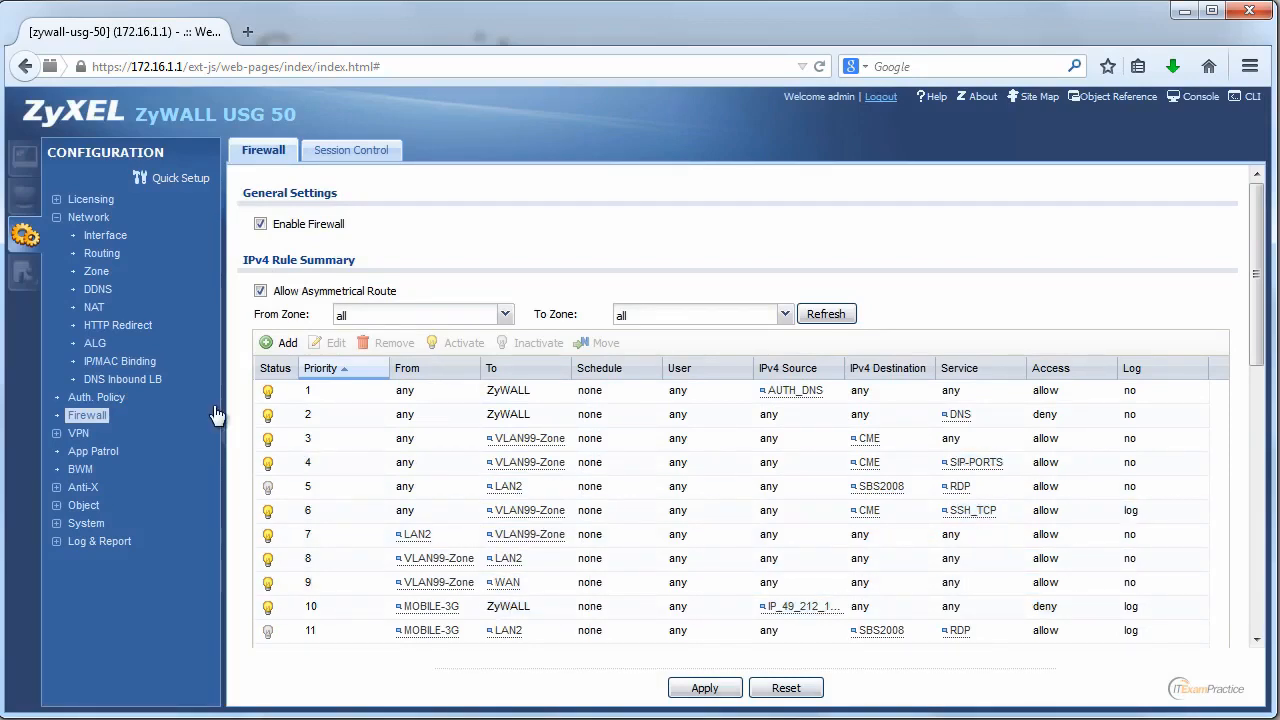
left_click(30, 280)
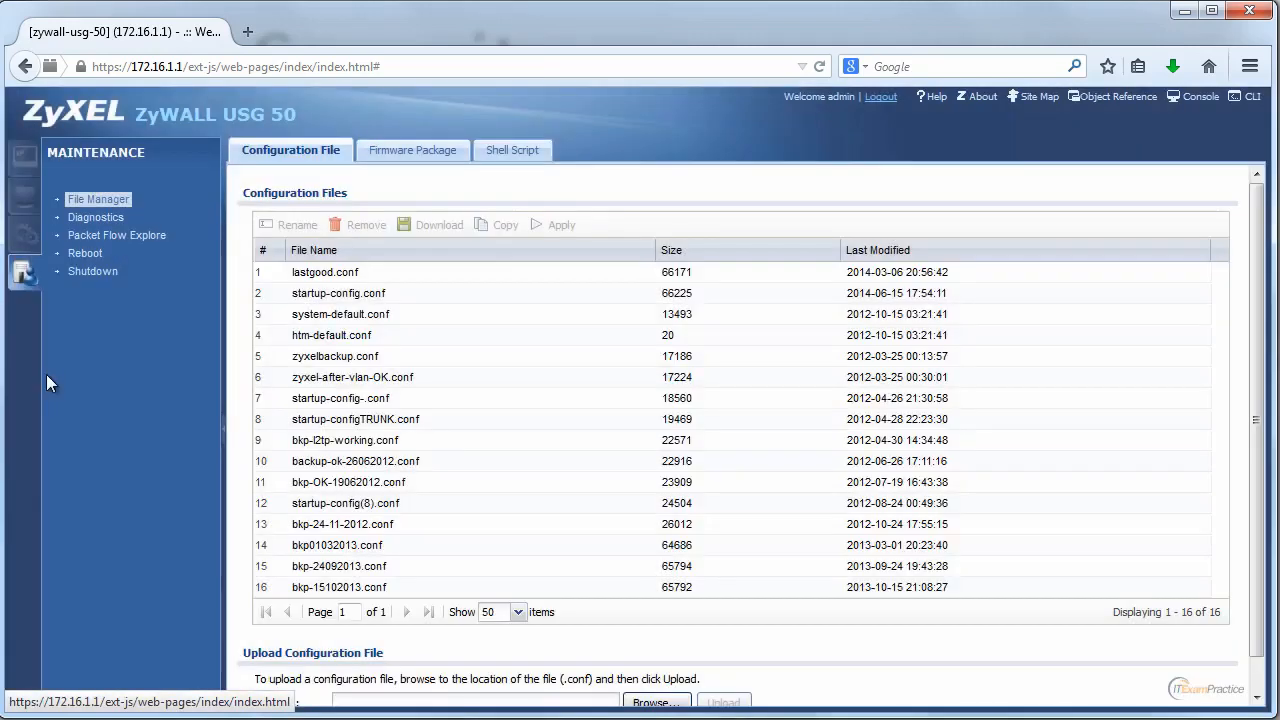
left_click(22, 234)
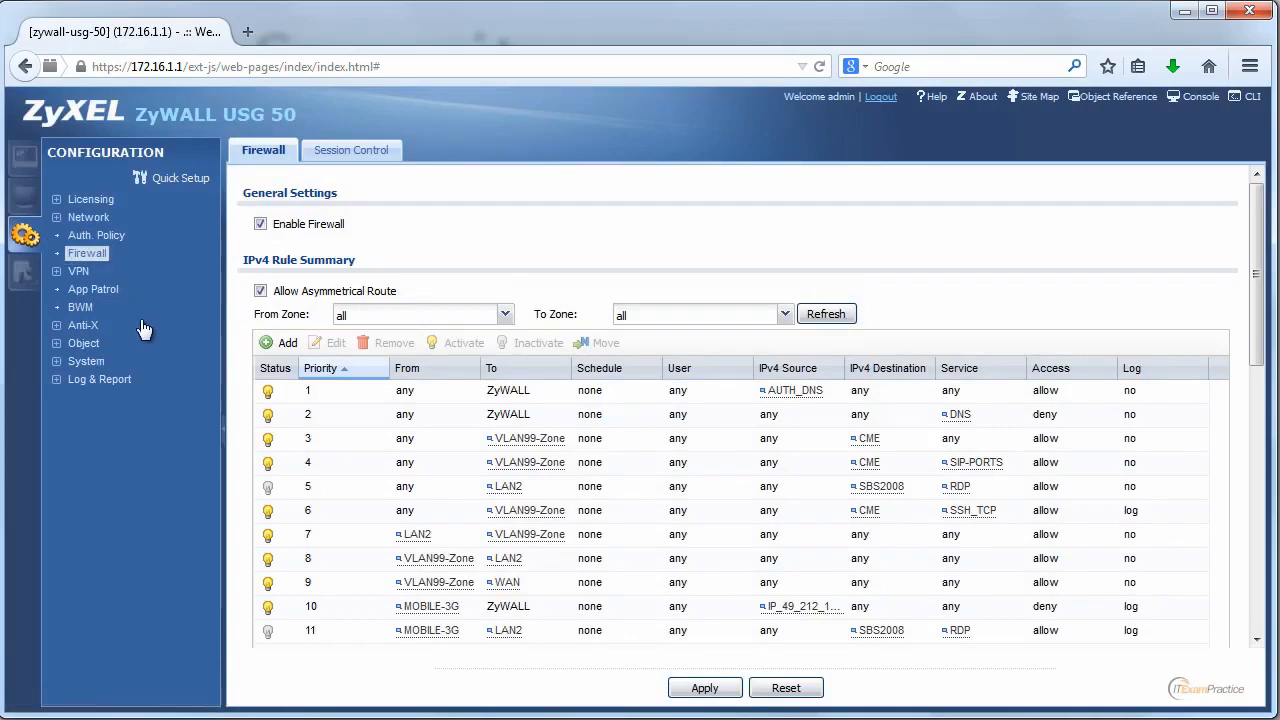
Open the cellular1 interface for editing under Network > Interface > Cellular.
left_click(88, 222)
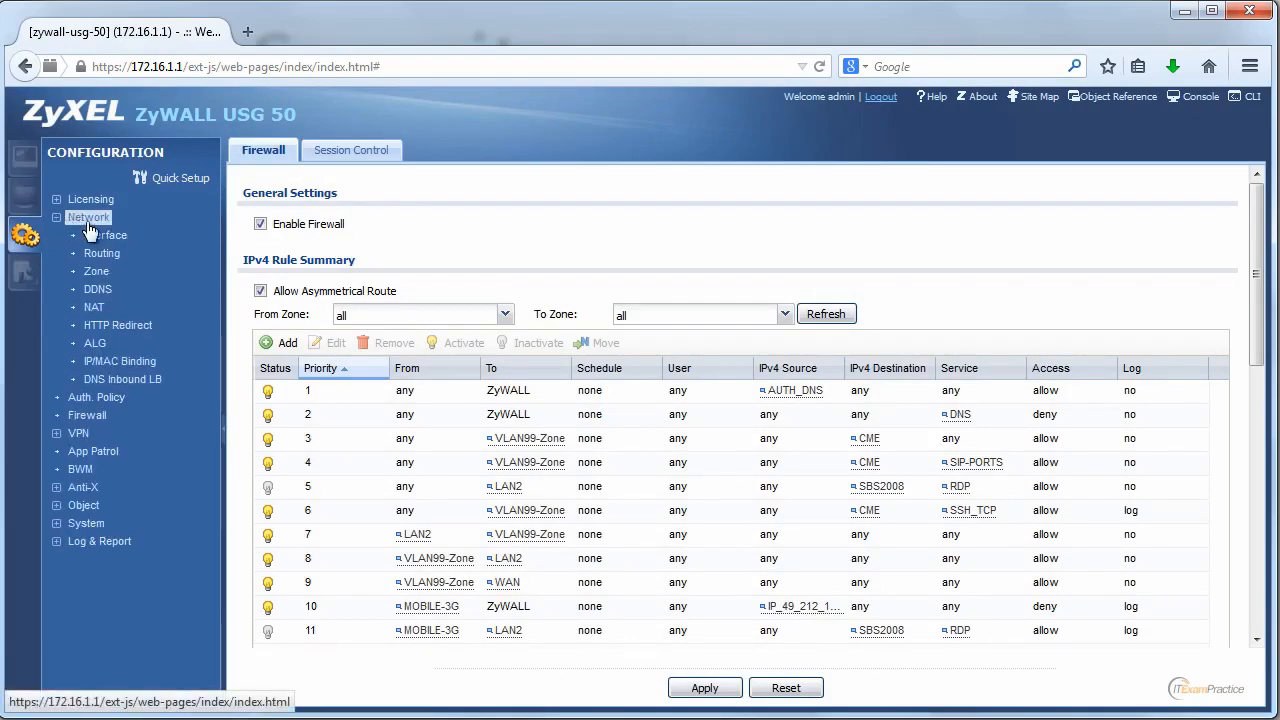
left_click(108, 240)
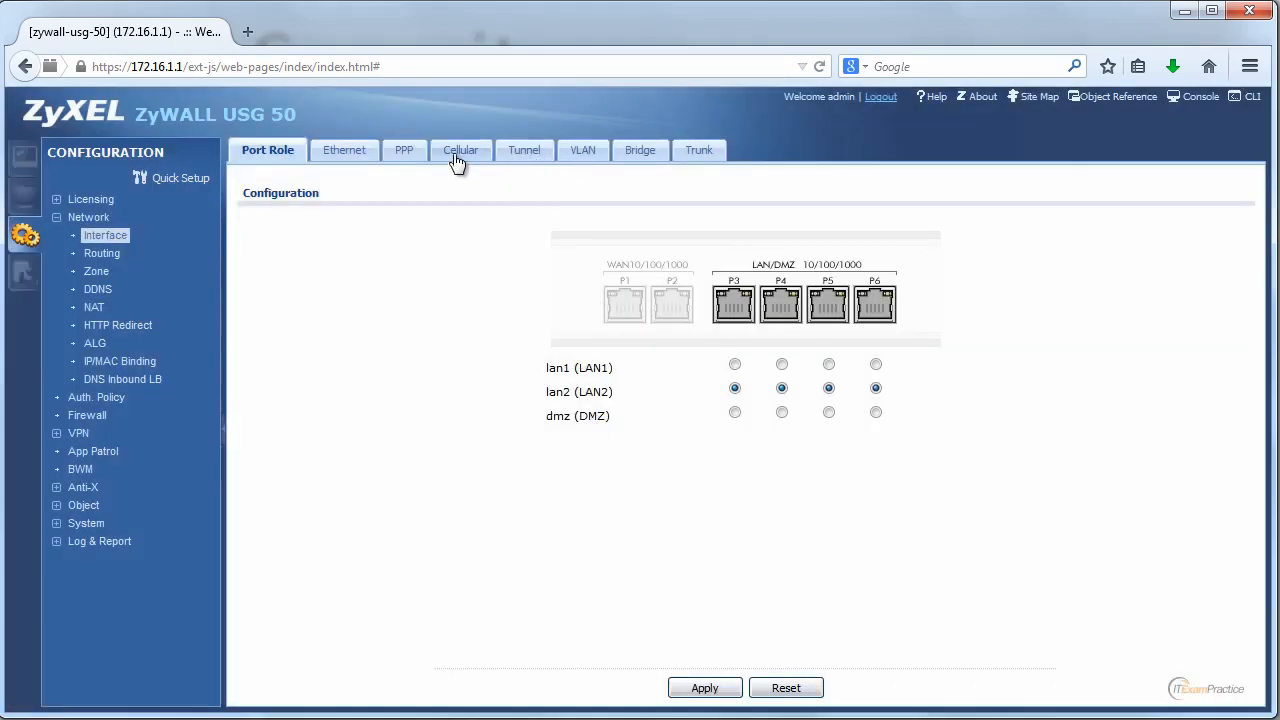
left_click(458, 152)
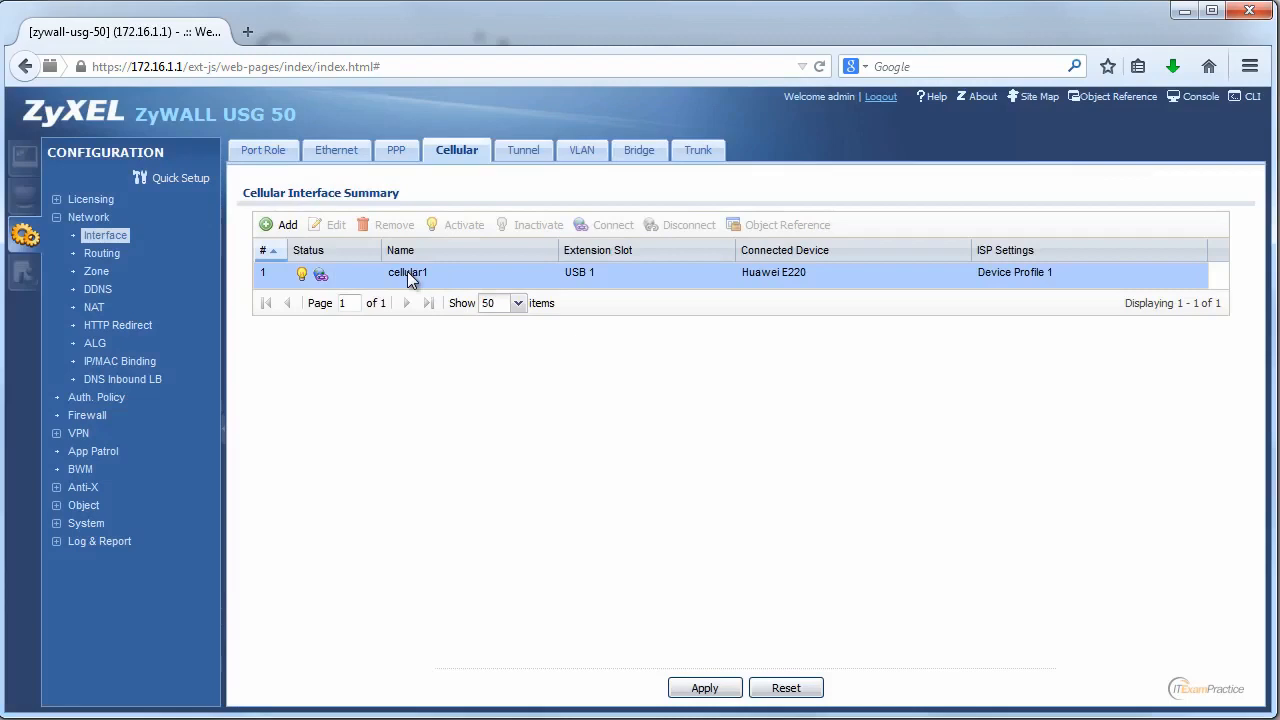
left_click(407, 271)
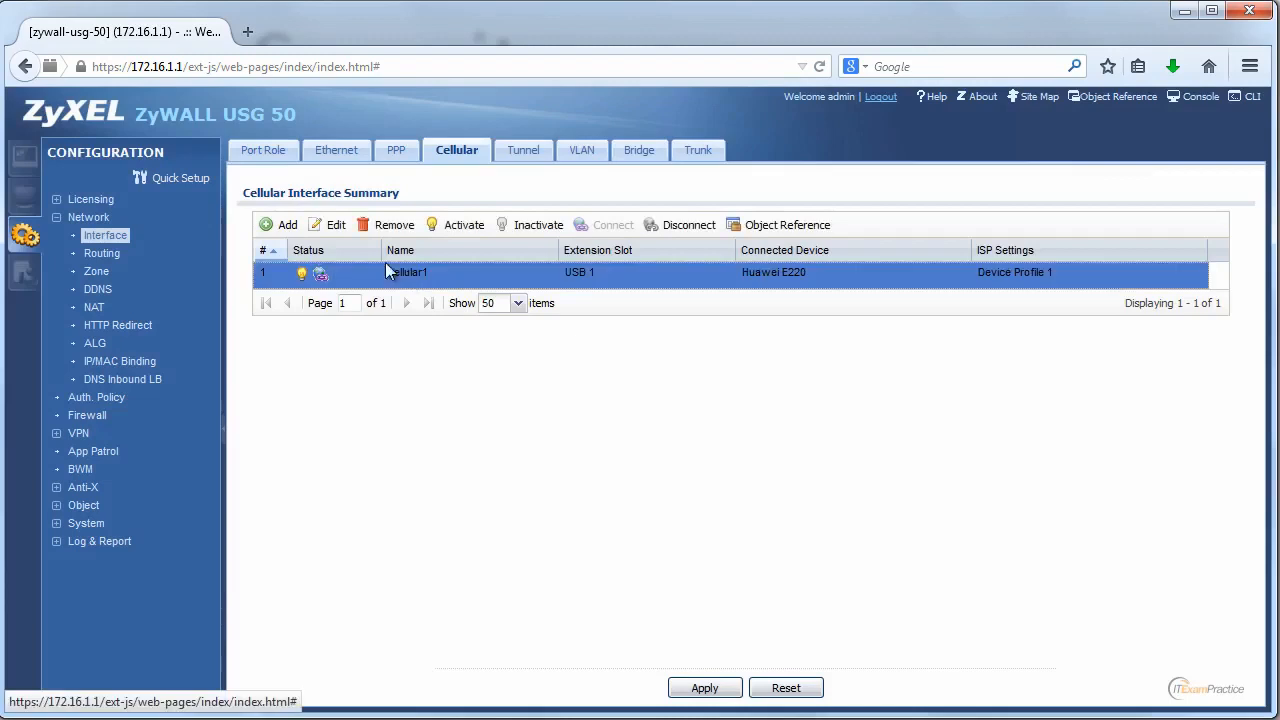
left_click(333, 226)
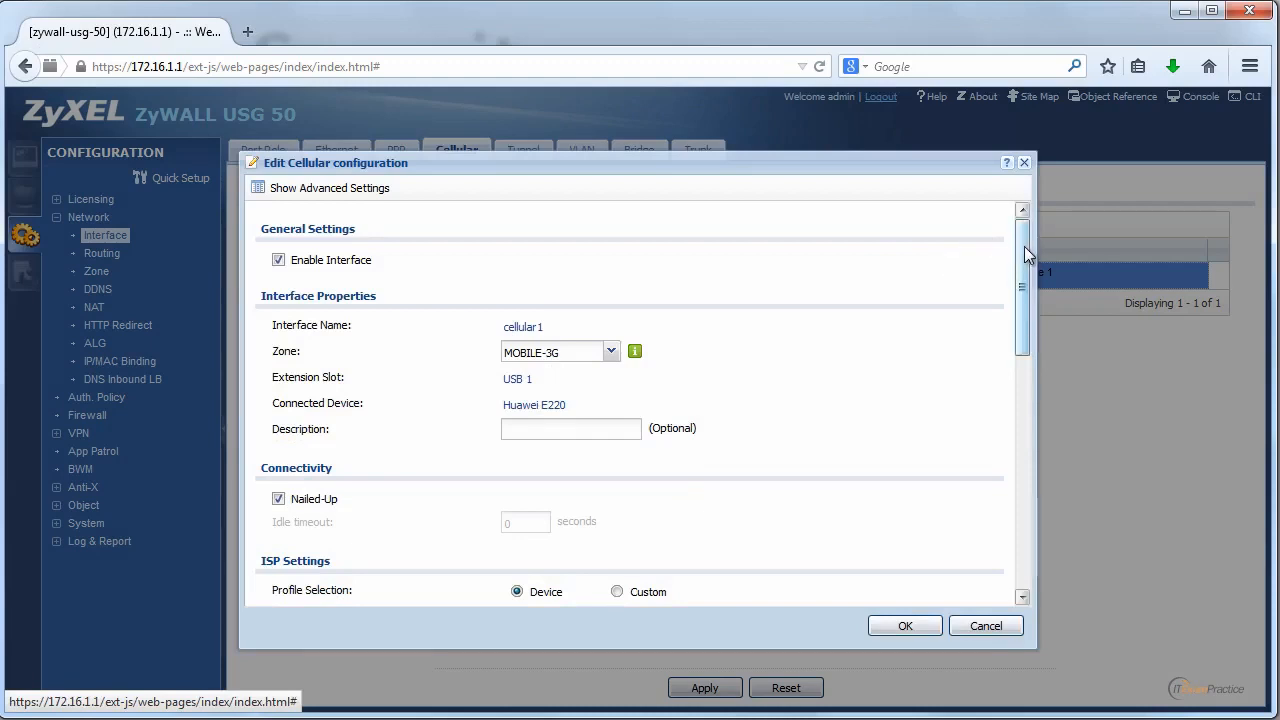
Review cellular1's advanced and budget settings, keeping Log-alert as the threshold log action, then cancel.
left_click_drag(1024, 247, 1043, 504)
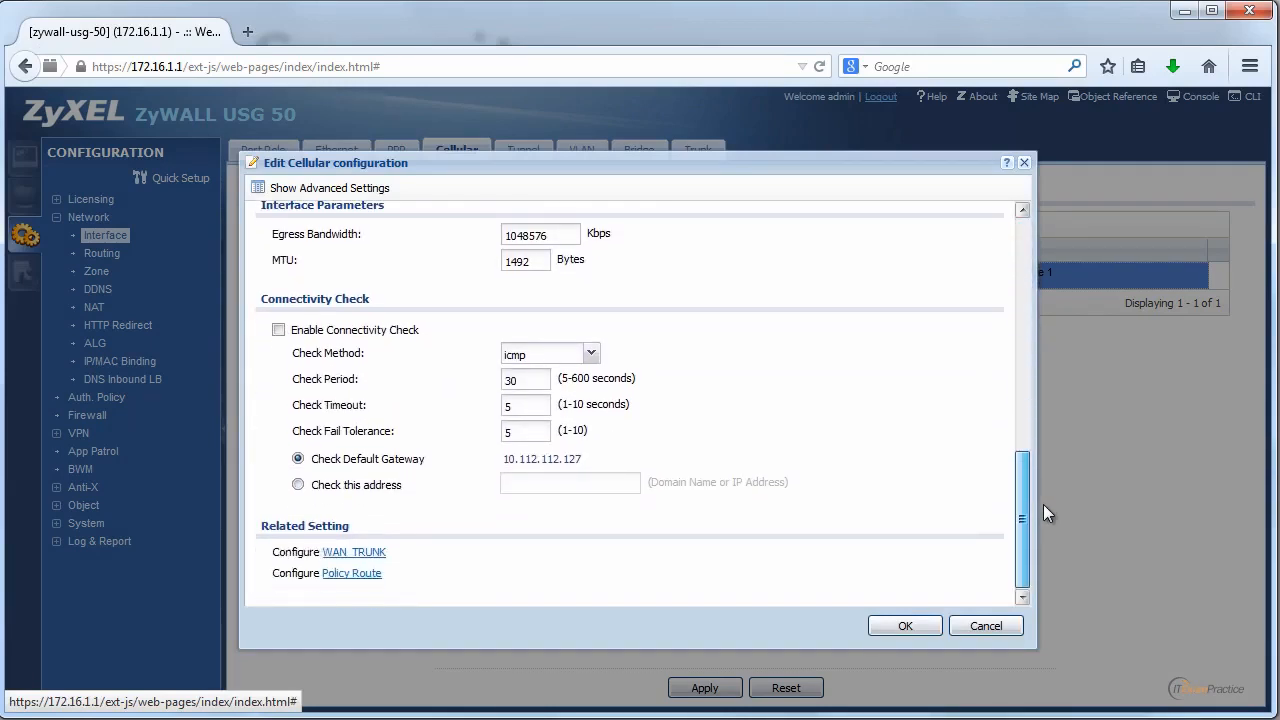
left_click(386, 196)
left_click_drag(1020, 405, 1023, 538)
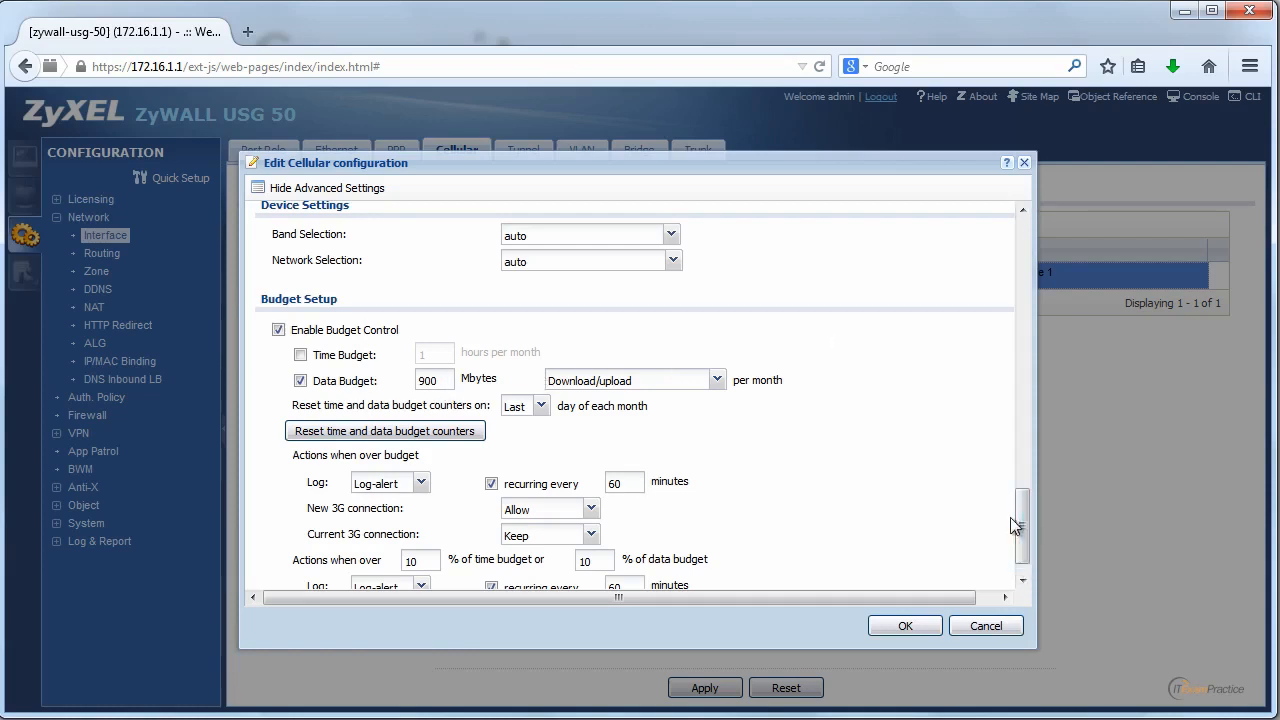
scroll(1020, 519, "down", 1)
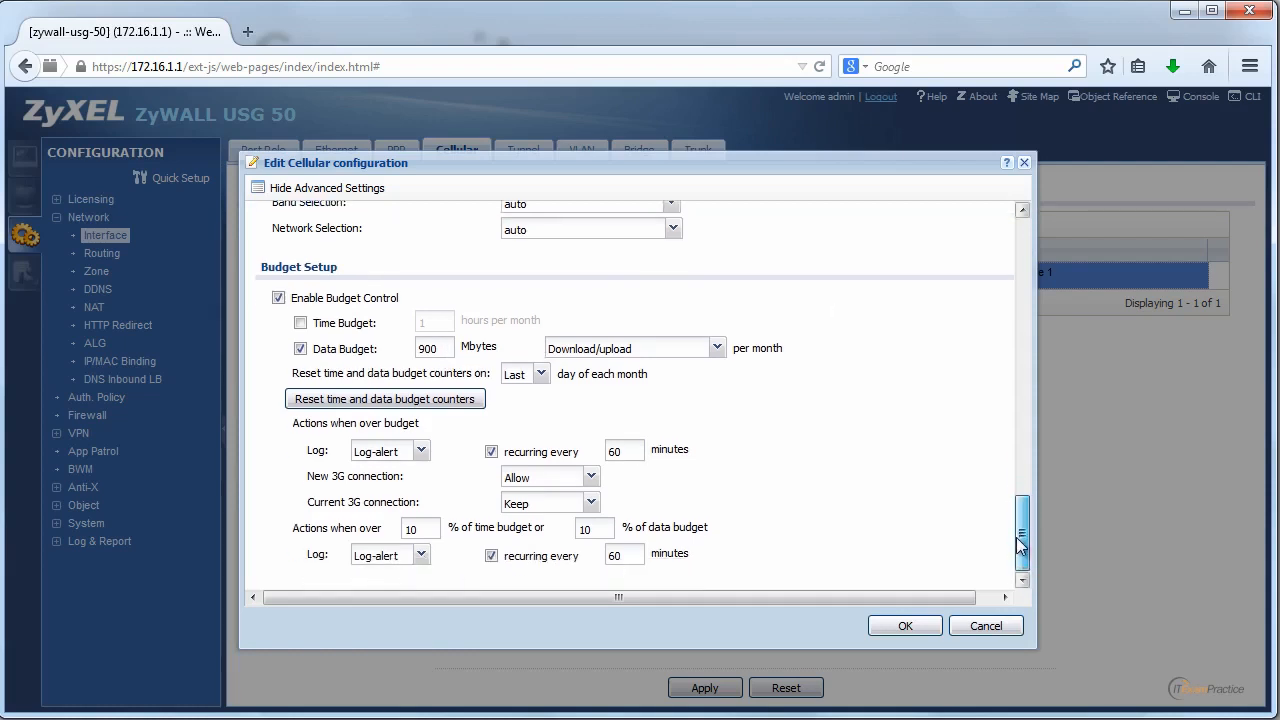
left_click(423, 558)
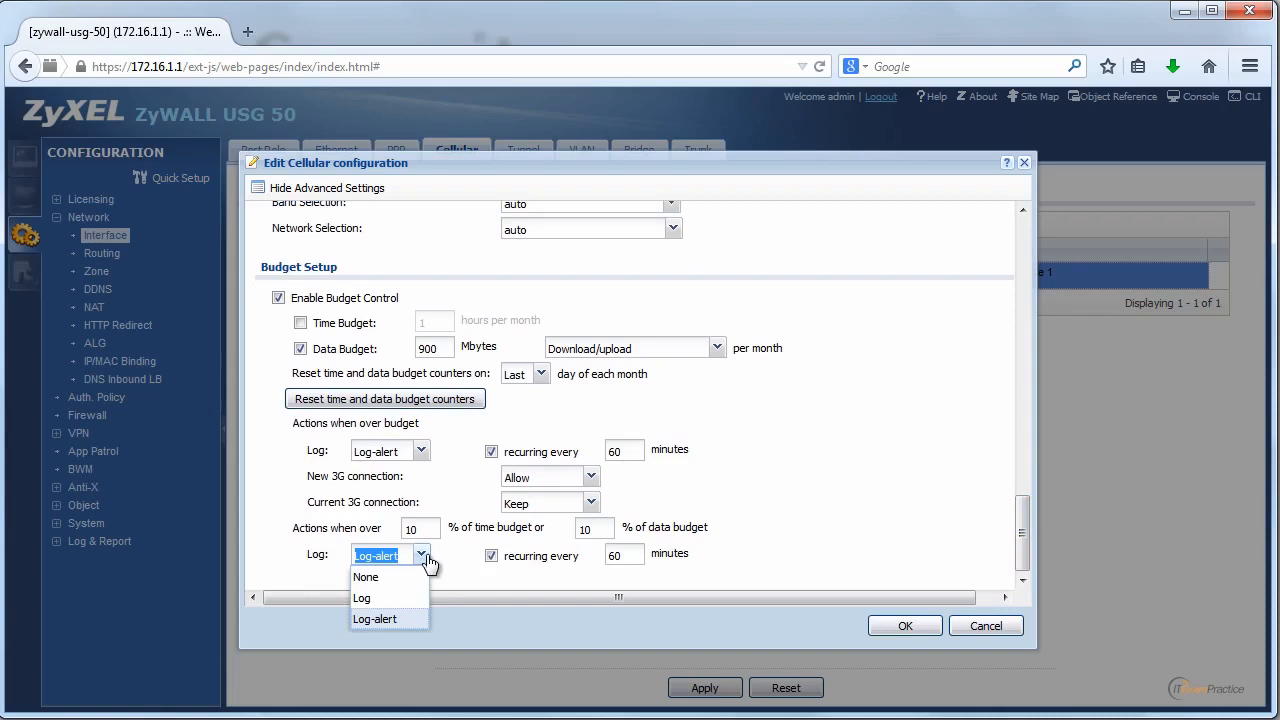
left_click(424, 558)
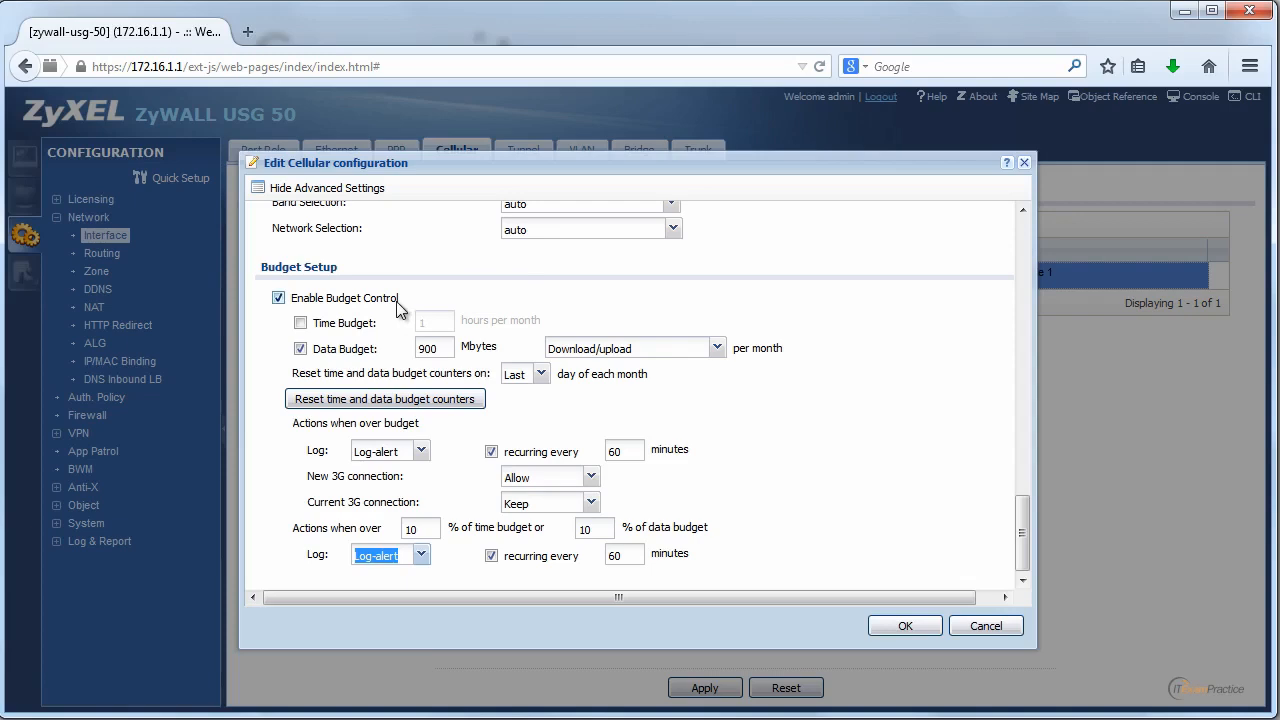
left_click(986, 624)
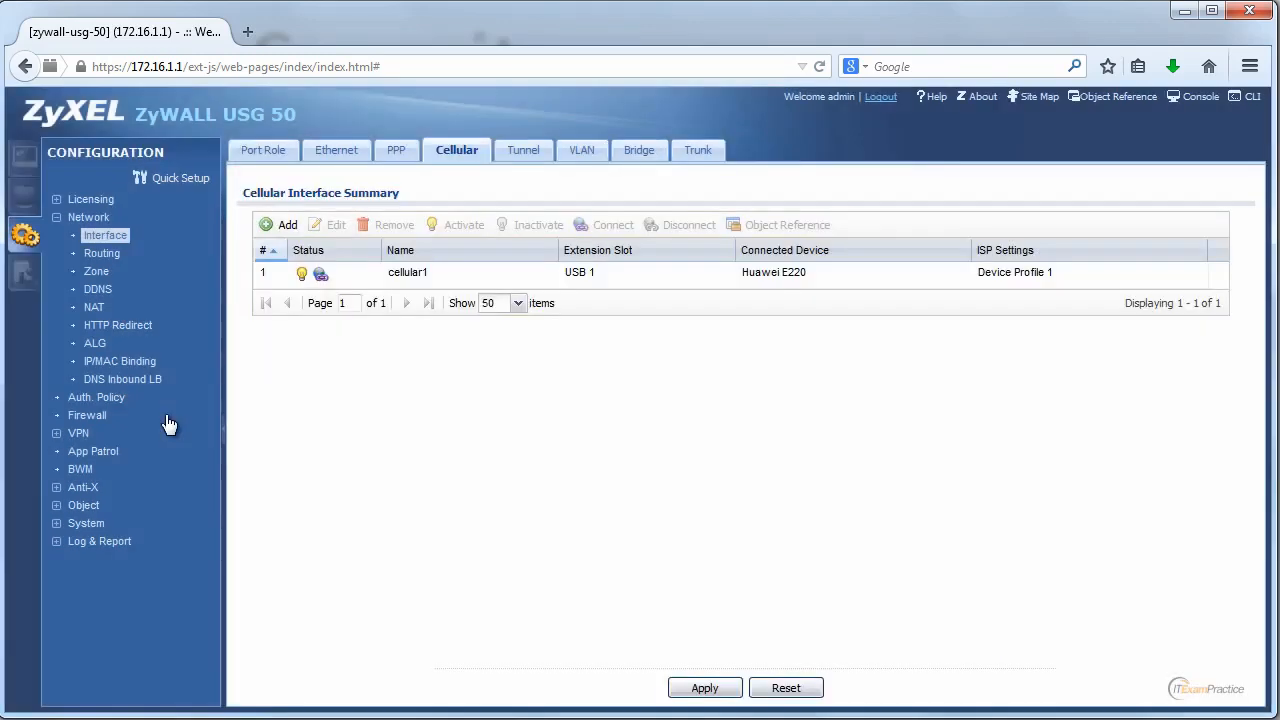
Look over the L2TP VPN settings, then bring up the IPSec VPN connection list.
left_click(63, 436)
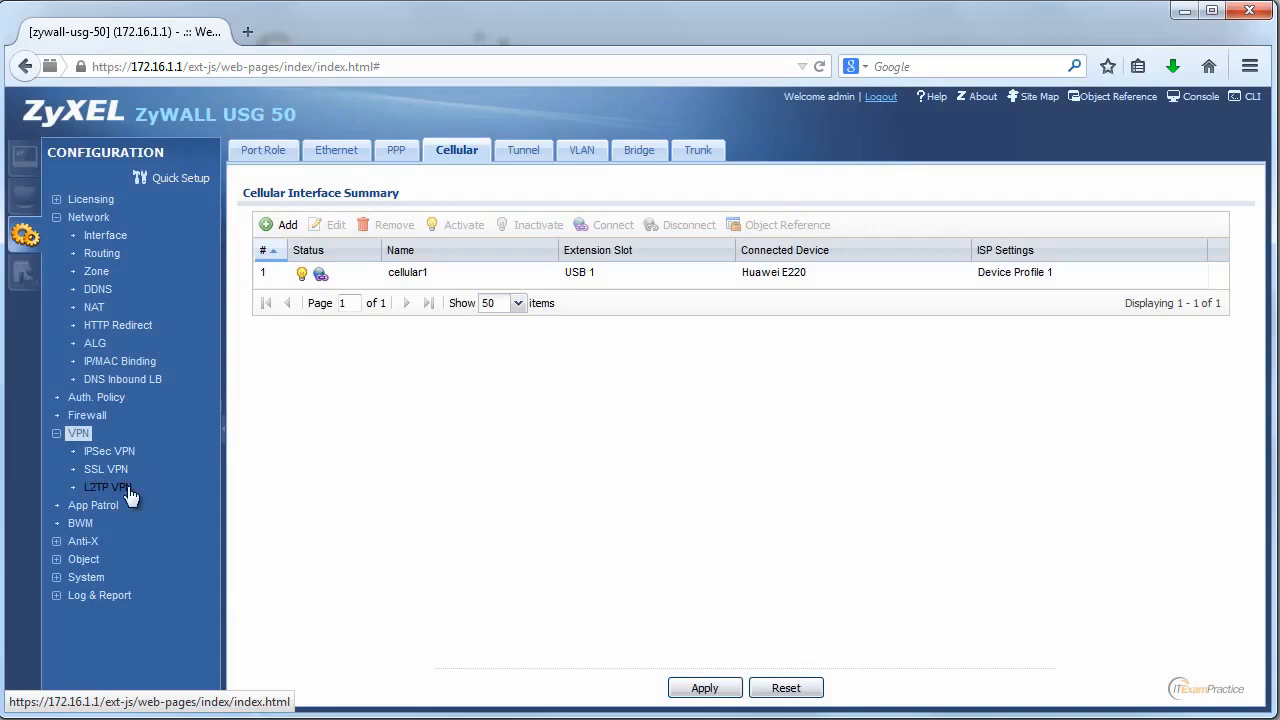
left_click(129, 490)
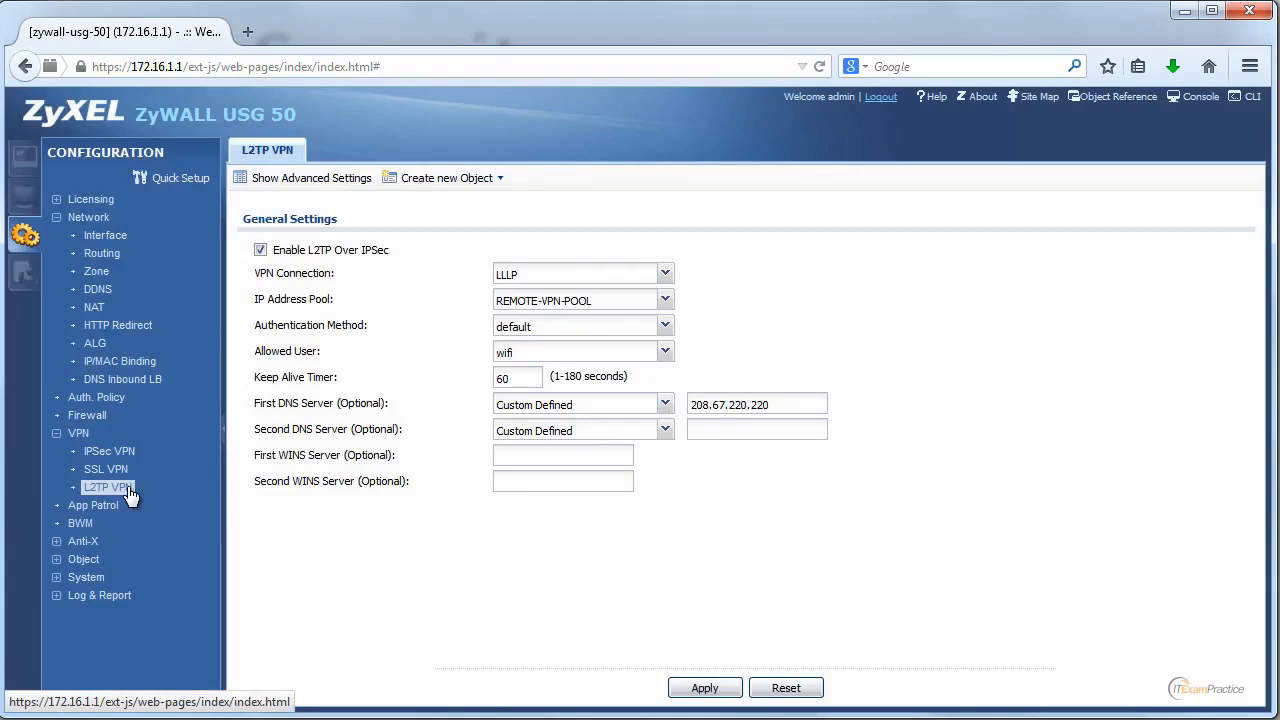
left_click(112, 450)
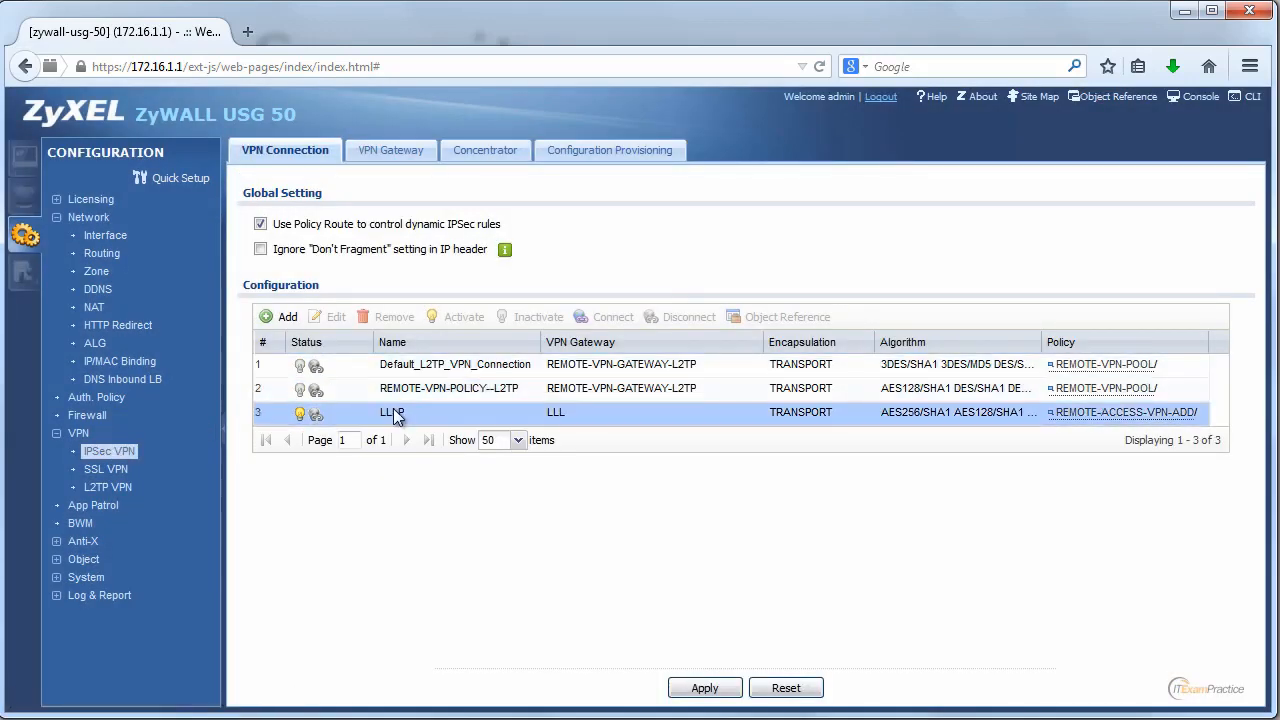
left_click(396, 416)
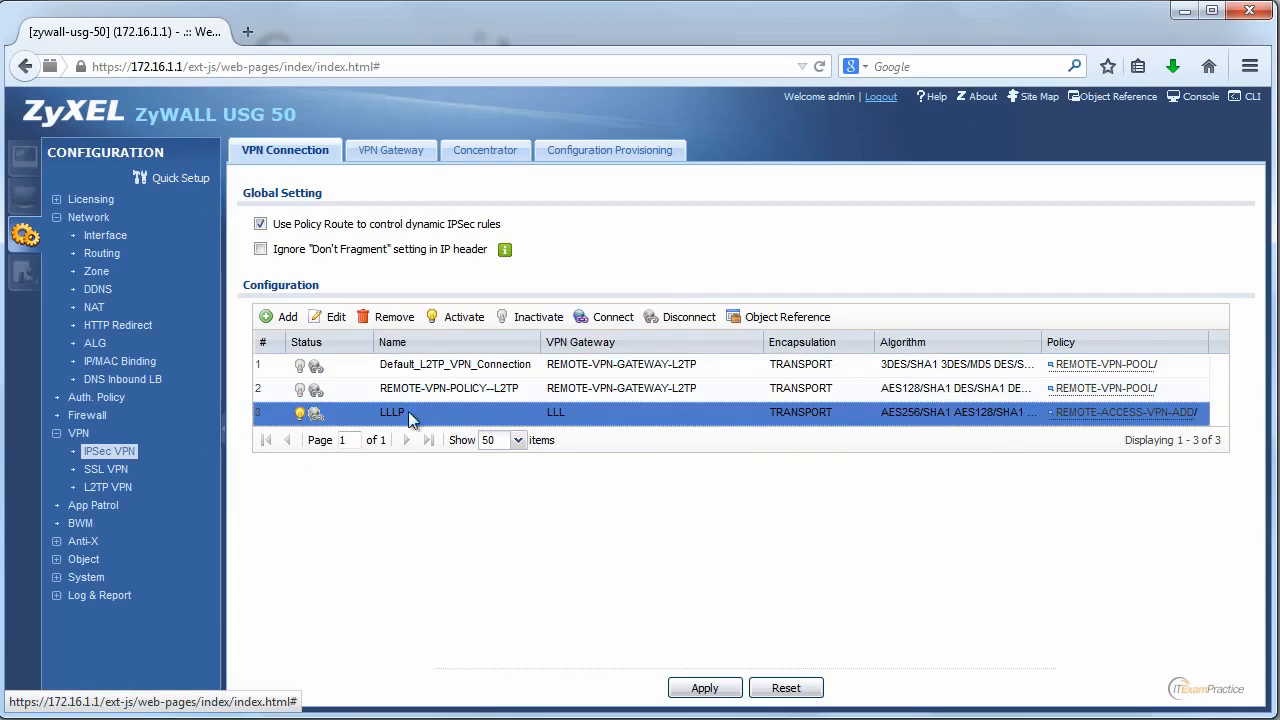
mouse_move(1073, 414)
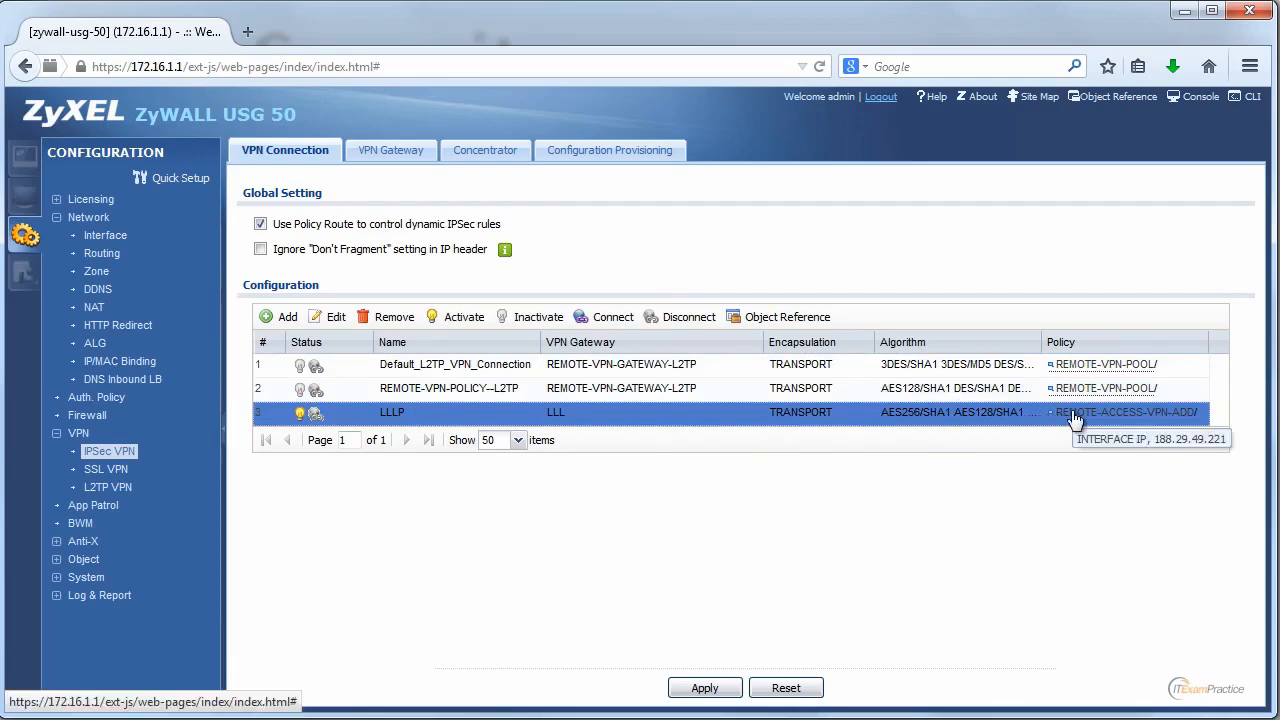
left_click(325, 316)
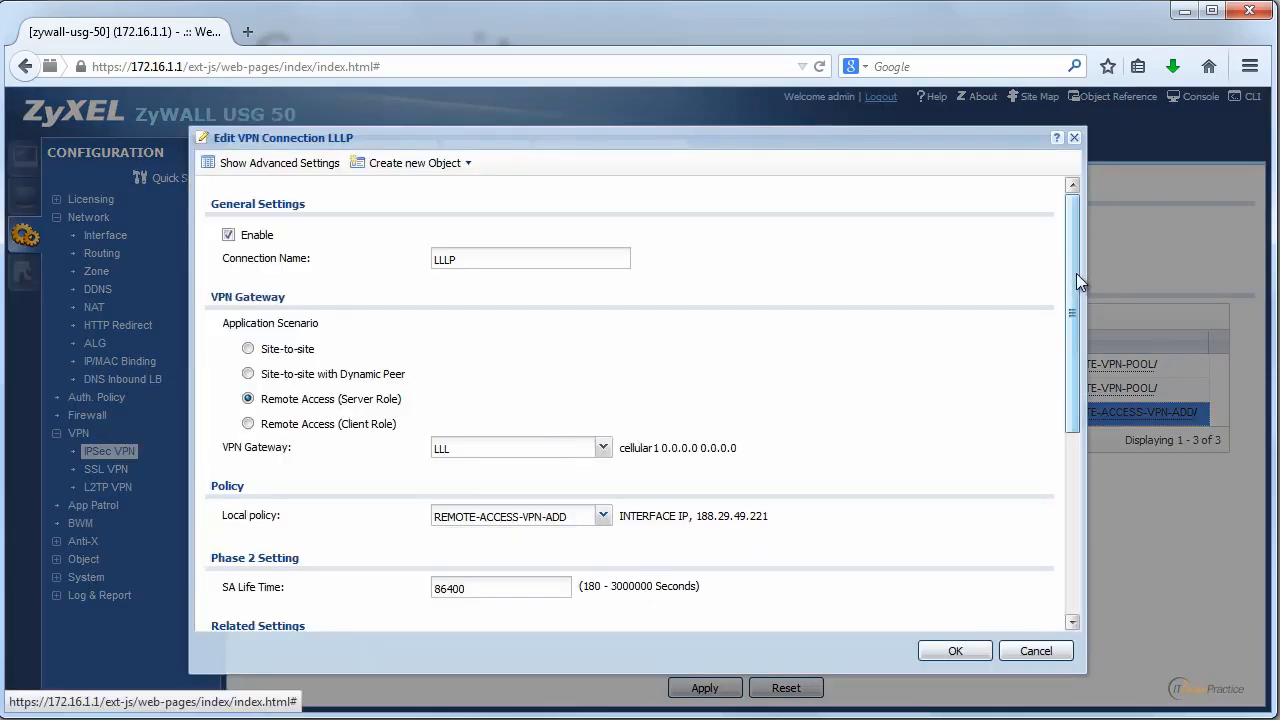
left_click_drag(1076, 273, 1069, 231)
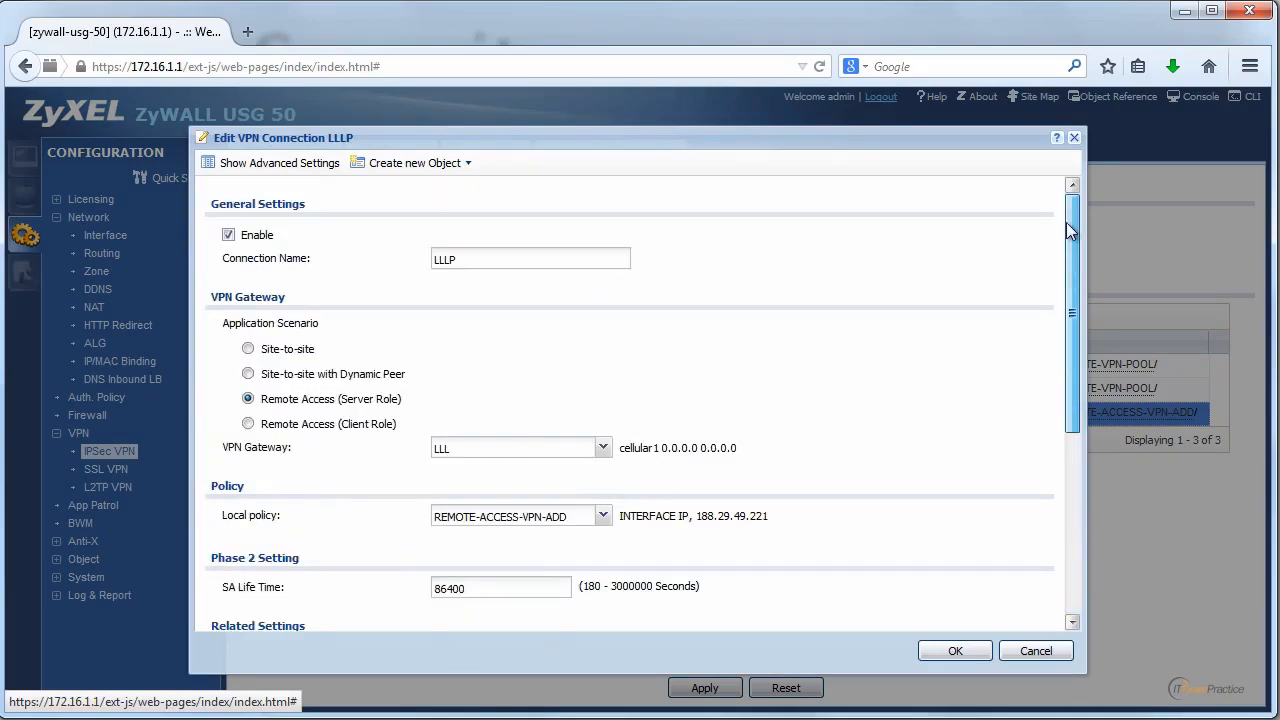
left_click(327, 163)
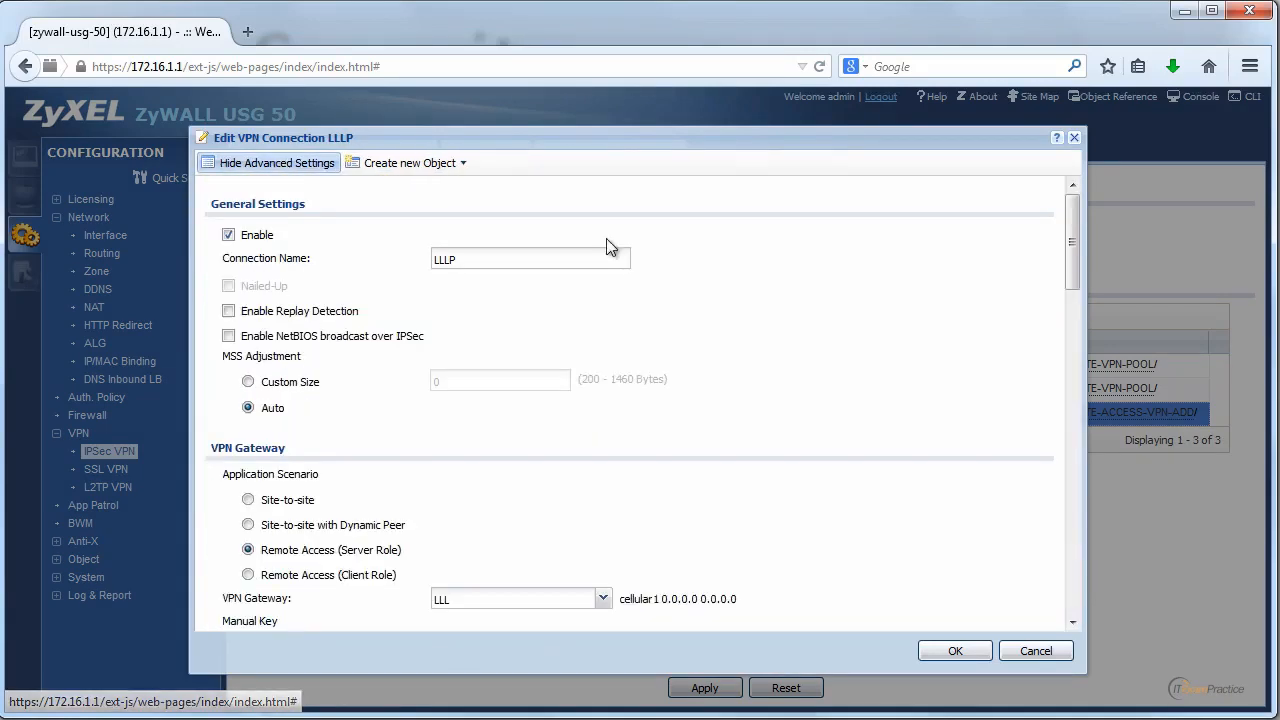
left_click_drag(1072, 262, 1073, 442)
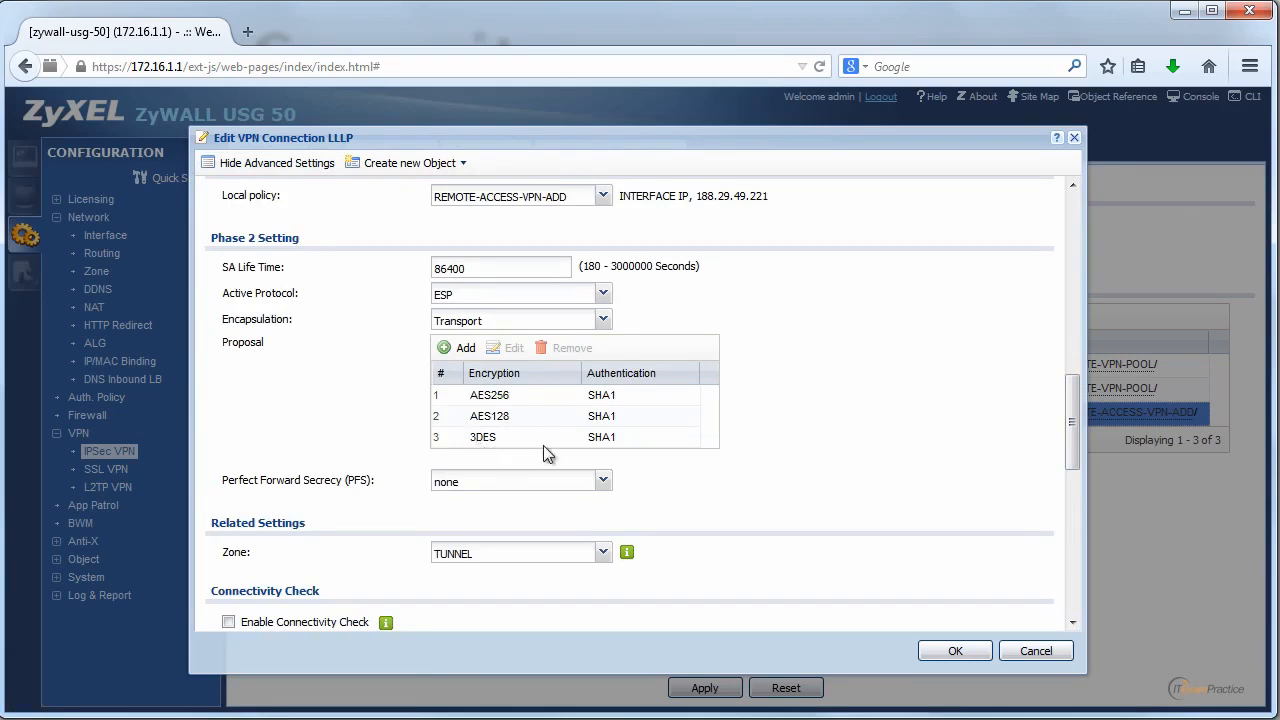
left_click_drag(1073, 432, 1034, 618)
left_click(1036, 660)
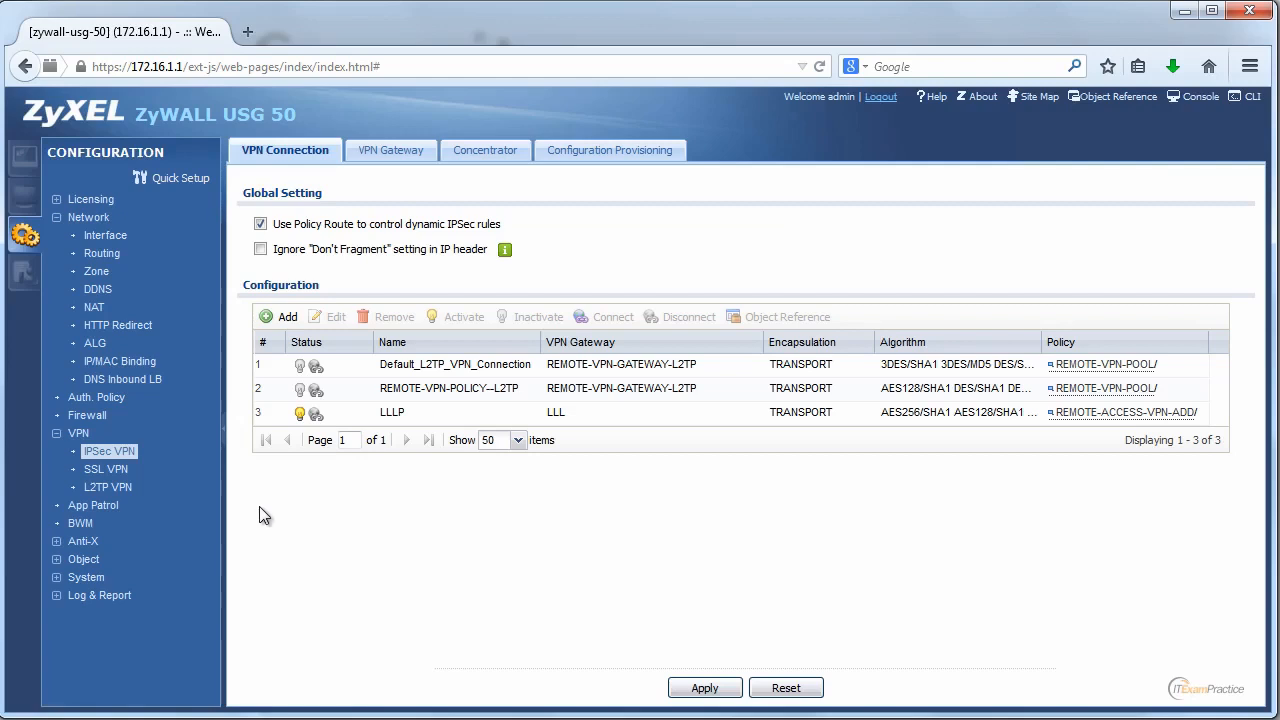
Expand Anti-X and open the IDP General page.
left_click(58, 541)
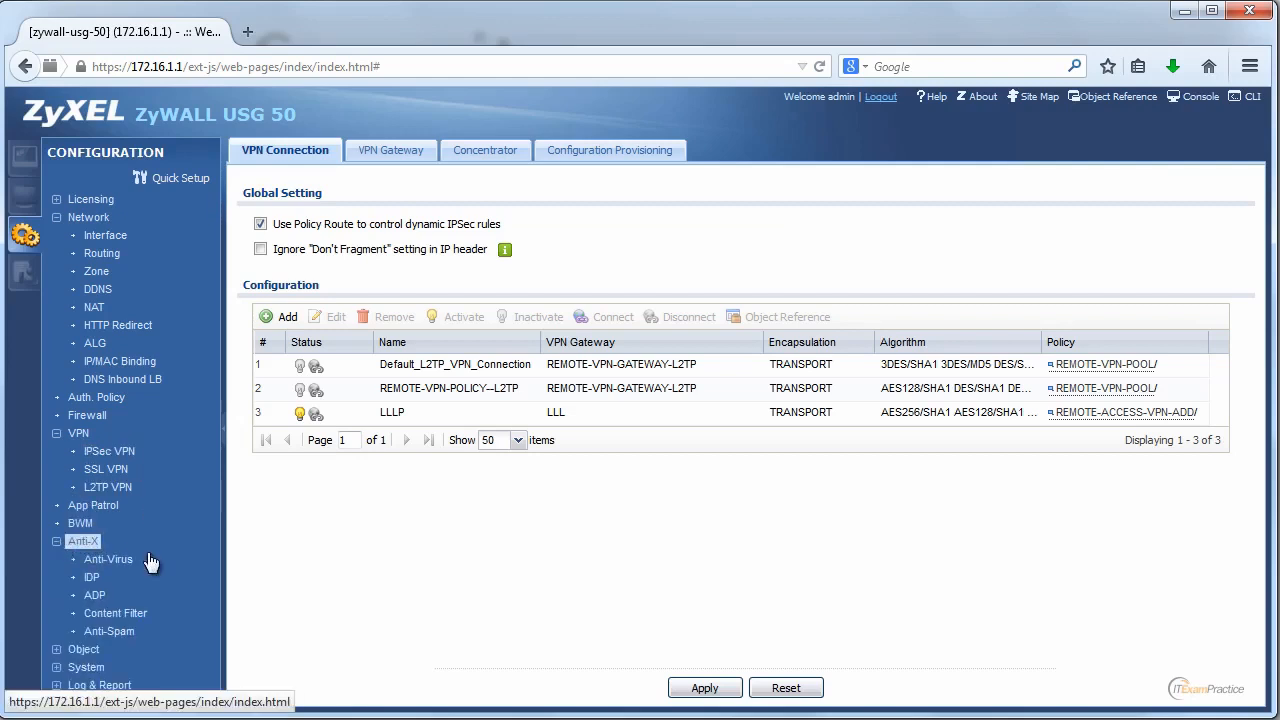
left_click(93, 578)
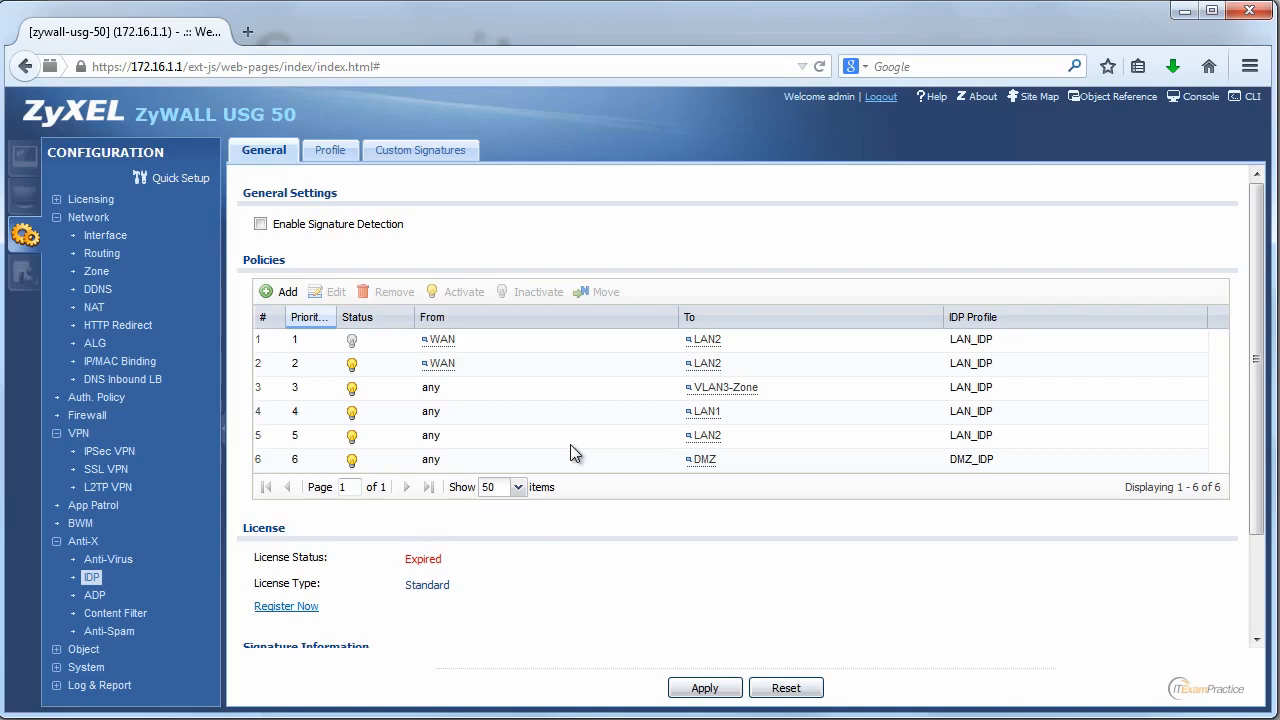
Switch to the IDP Profile tab listing the DMZ_IDP and LAN_IDP profiles.
mouse_move(704, 350)
left_click_drag(444, 563, 404, 560)
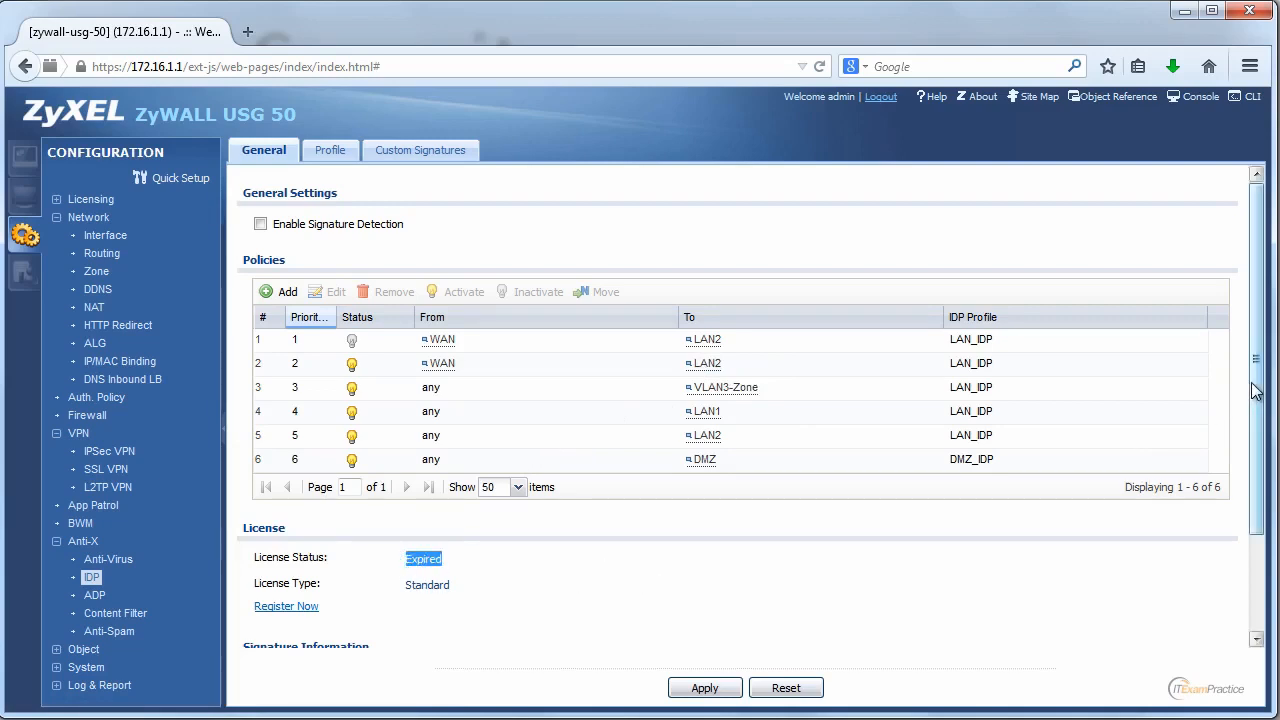
left_click_drag(1256, 392, 1260, 347)
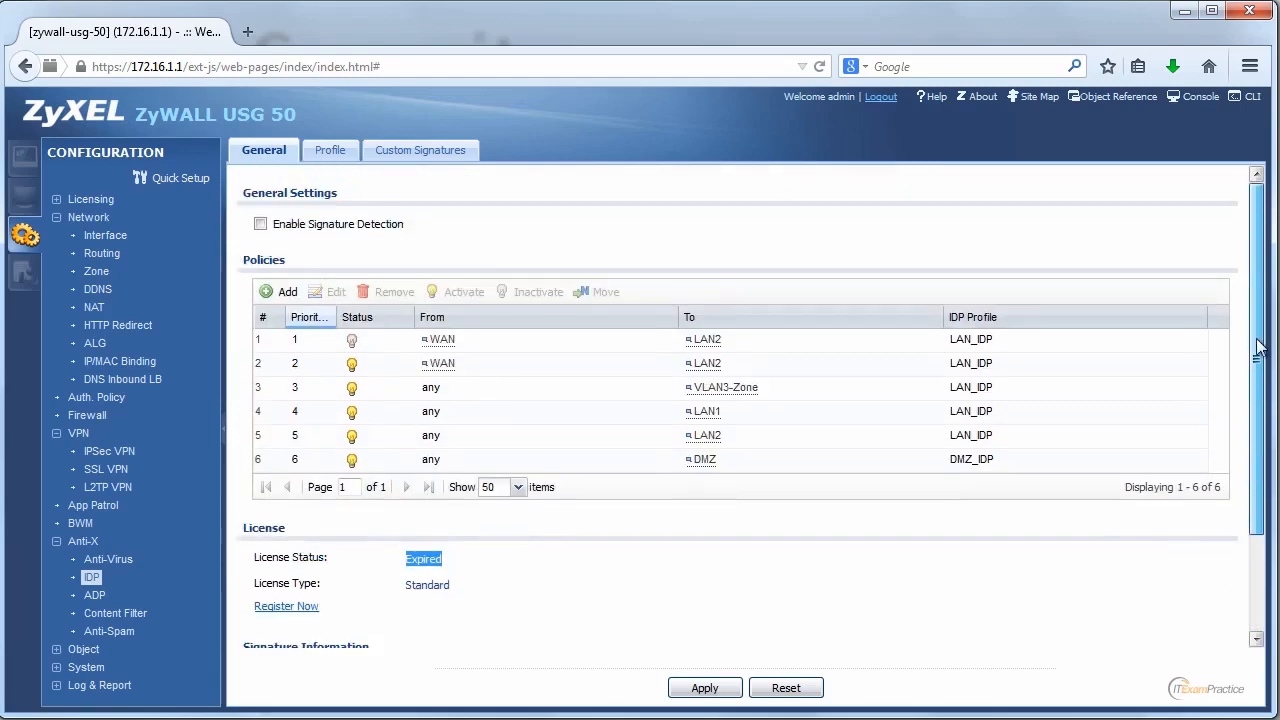
left_click(349, 155)
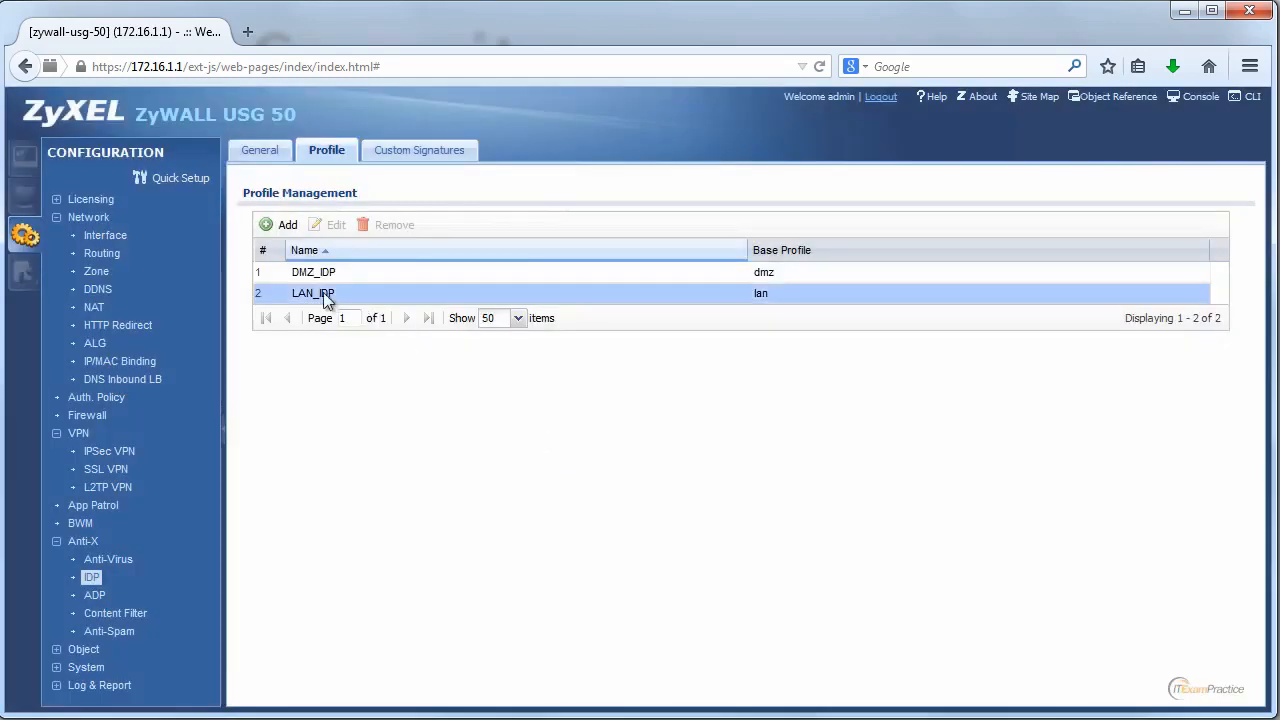
left_click(325, 295)
left_click(334, 225)
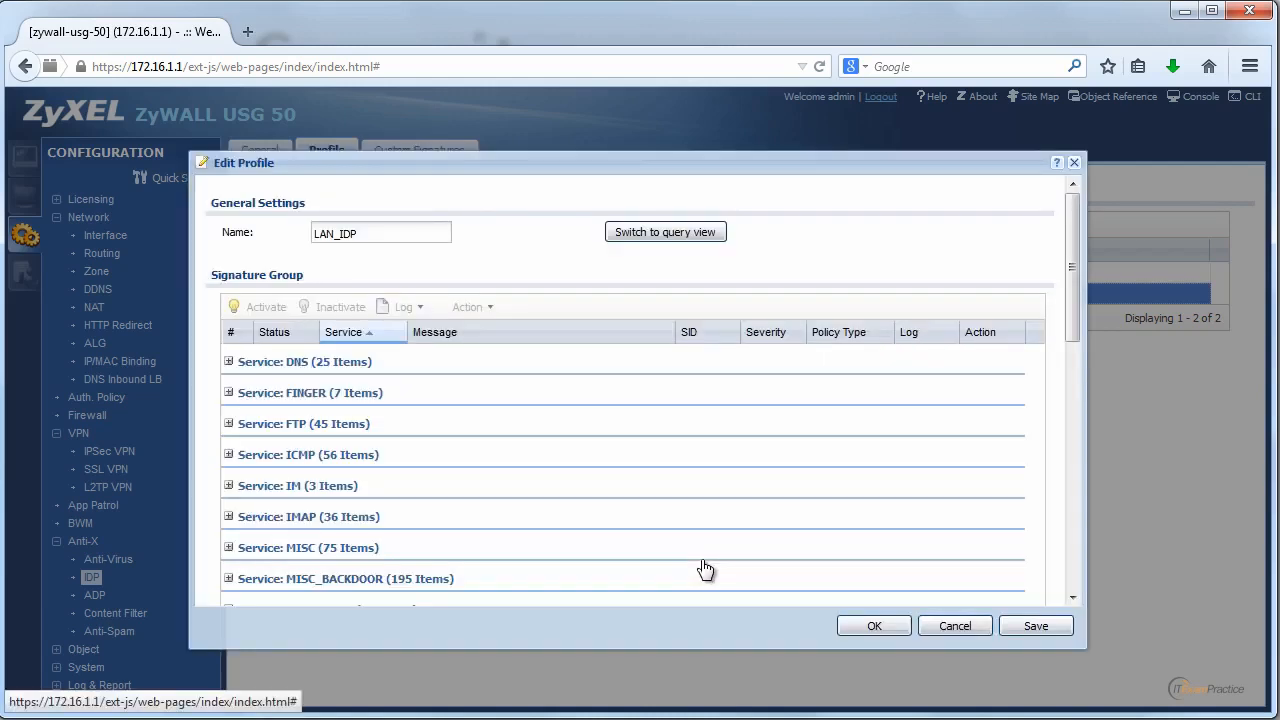
left_click_drag(1070, 272, 1063, 528)
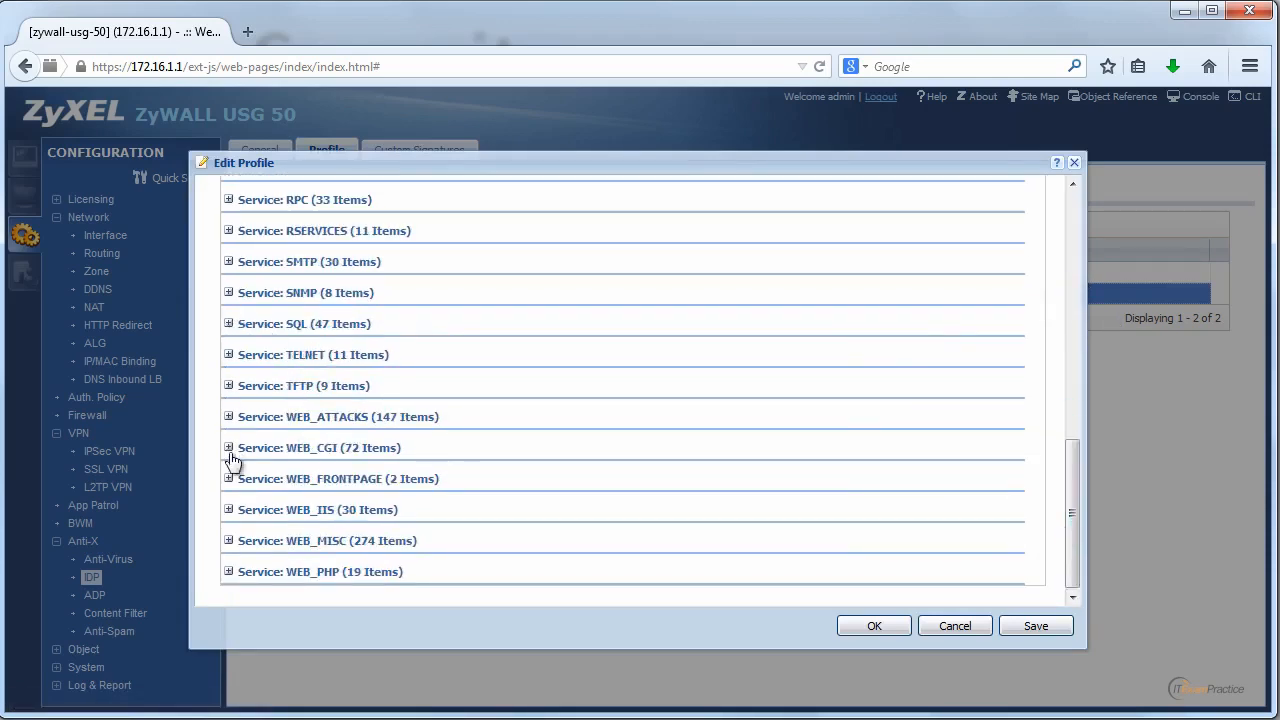
left_click(229, 386)
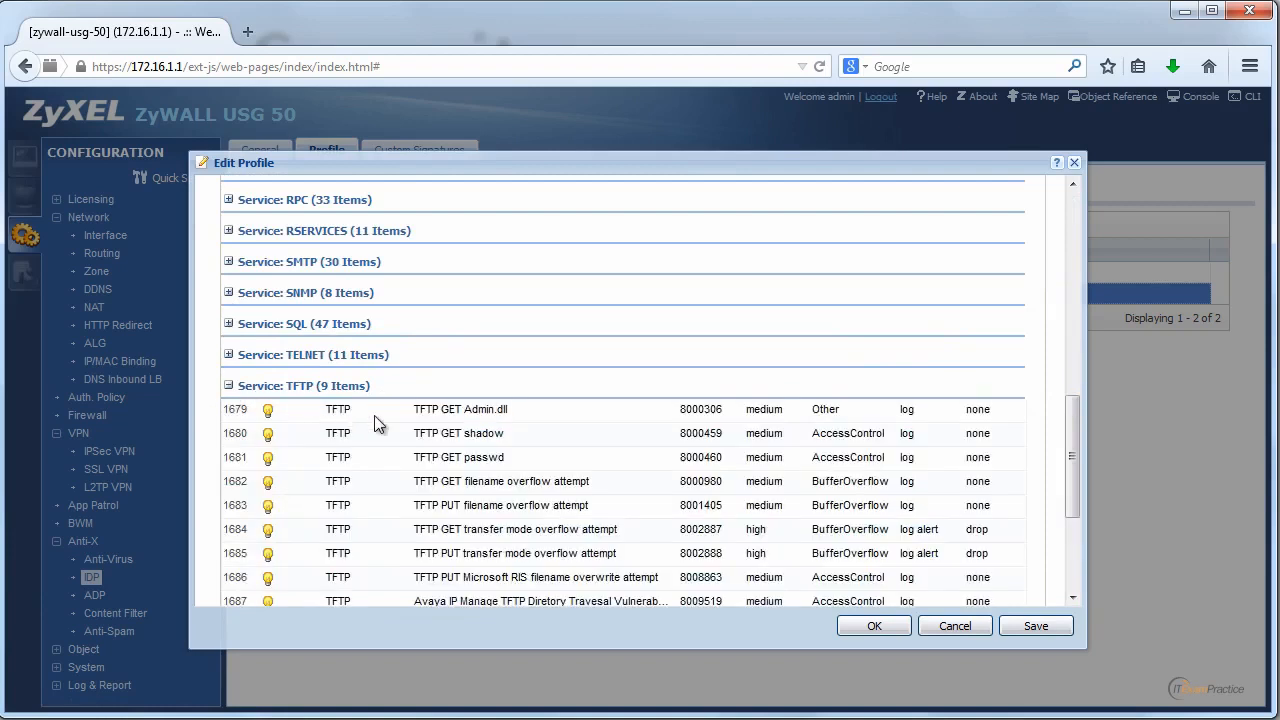
left_click(452, 412)
left_click(578, 456)
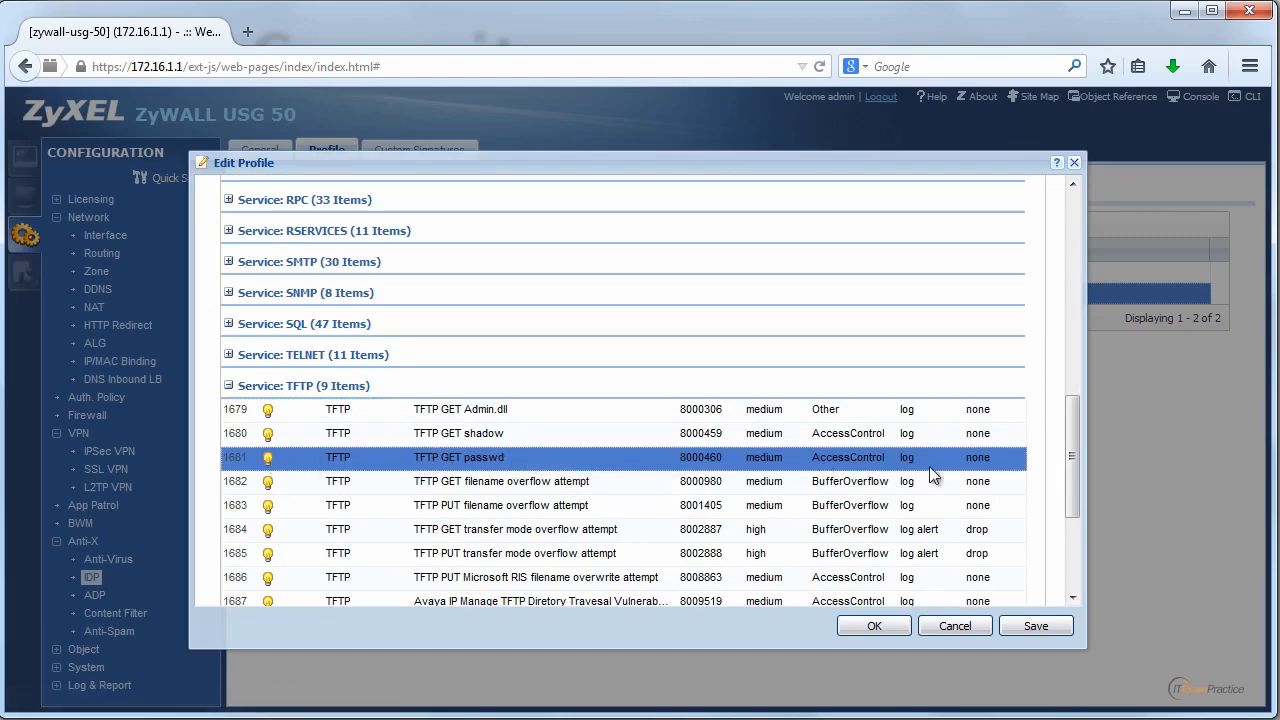
mouse_move(1068, 450)
left_mouse_down()
mouse_move(1056, 530)
mouse_move(1070, 225)
left_mouse_up()
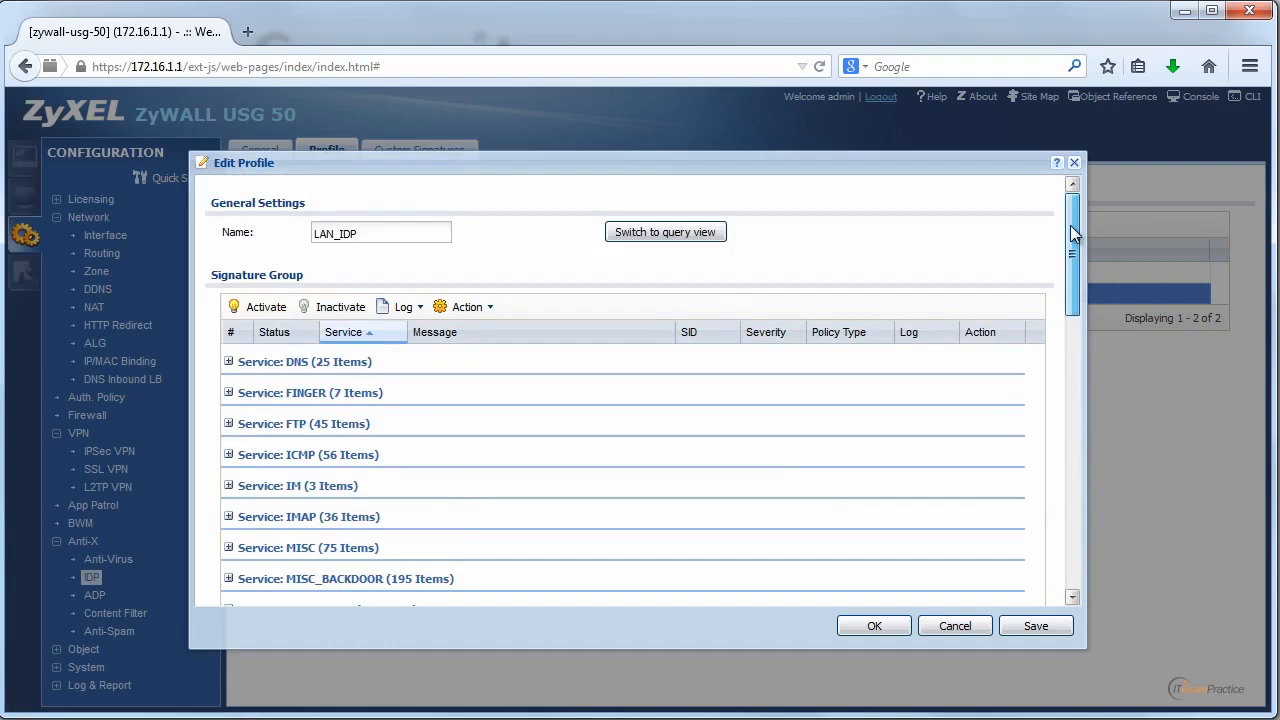
scroll(1087, 270, "down", 1)
left_click_drag(1085, 269, 1064, 541)
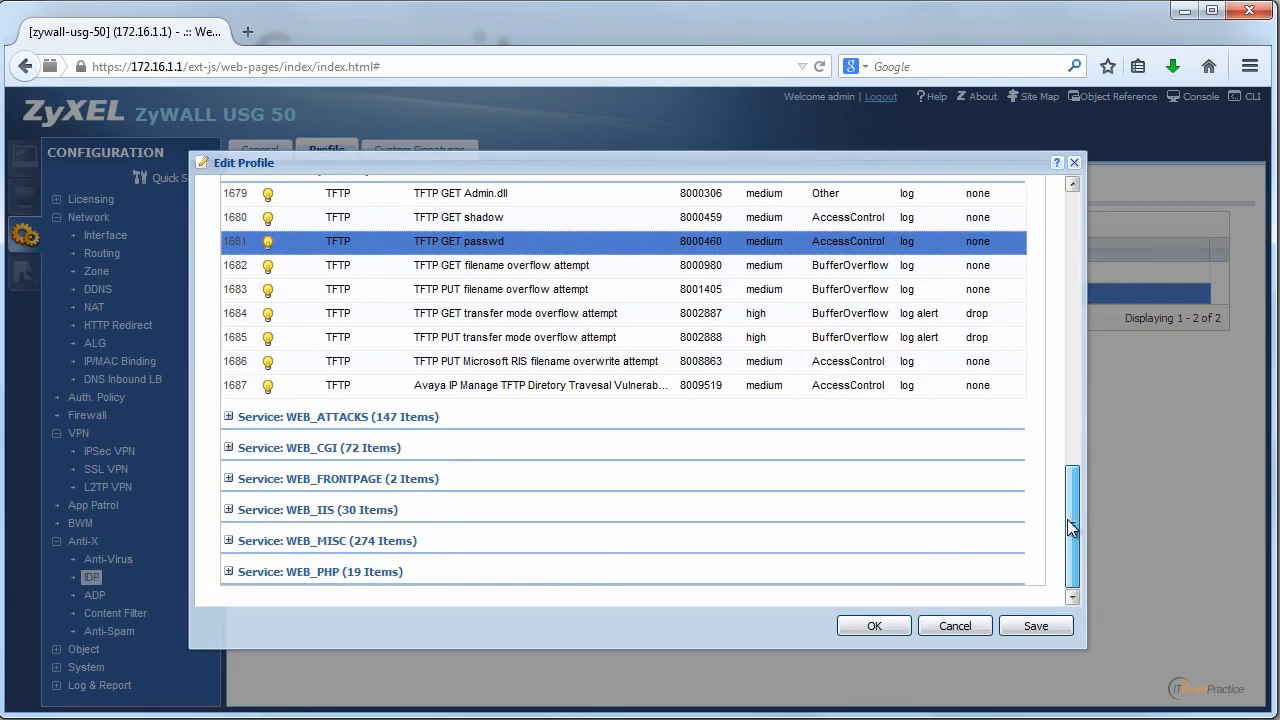
mouse_move(1067, 519)
left_mouse_down()
mouse_move(1077, 274)
mouse_move(1077, 509)
mouse_move(1080, 471)
left_mouse_up()
left_click(978, 333)
left_click(980, 357)
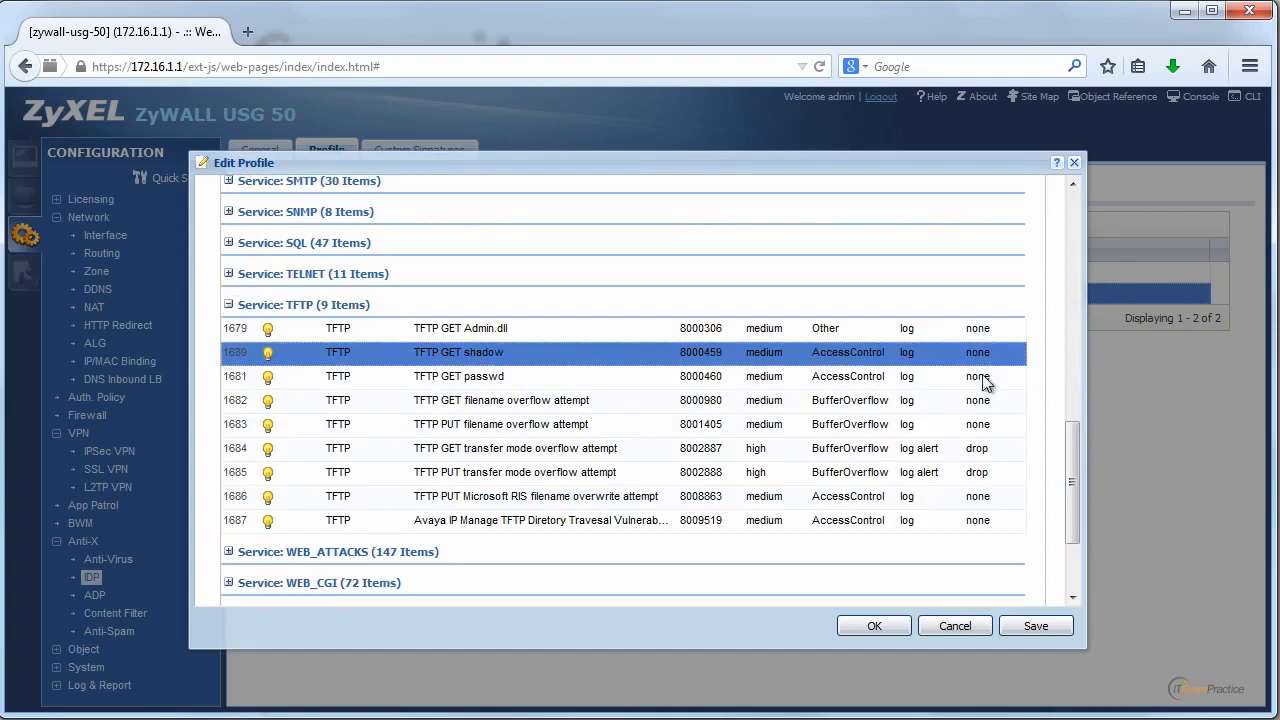
left_click(982, 378)
scroll(1076, 391, "up", 2)
left_click_drag(1076, 391, 1071, 212)
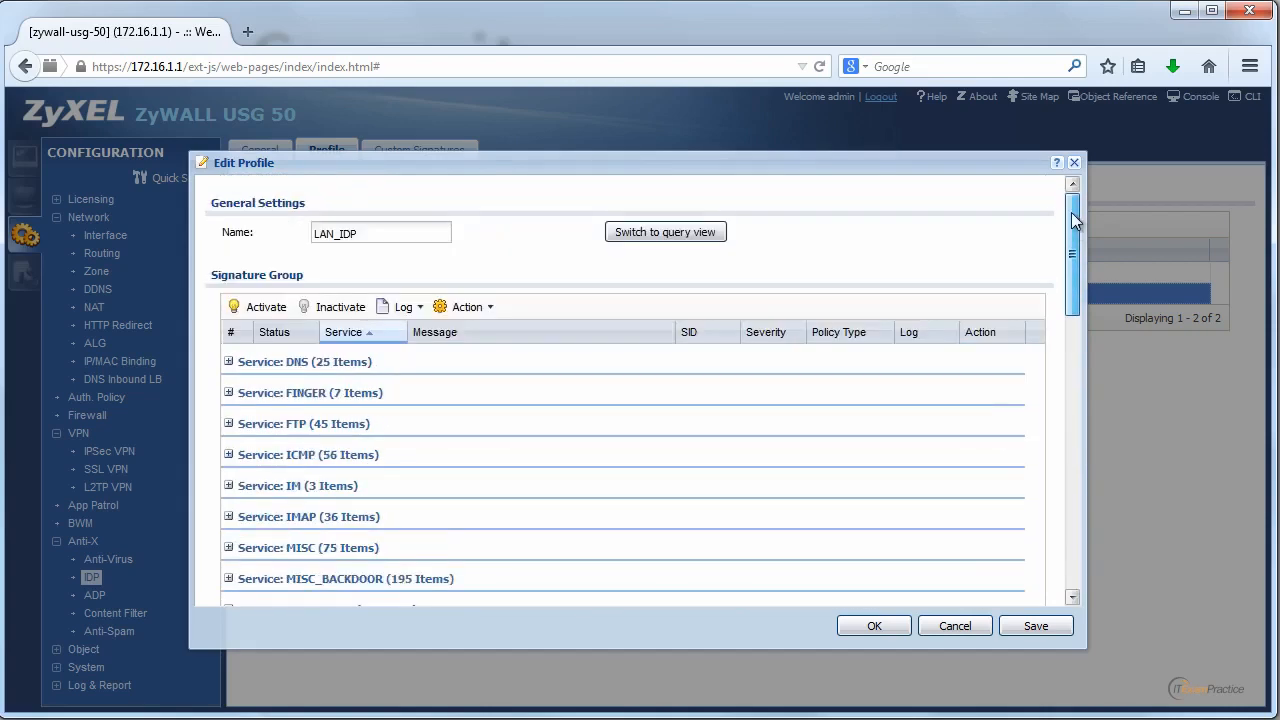
left_click(968, 630)
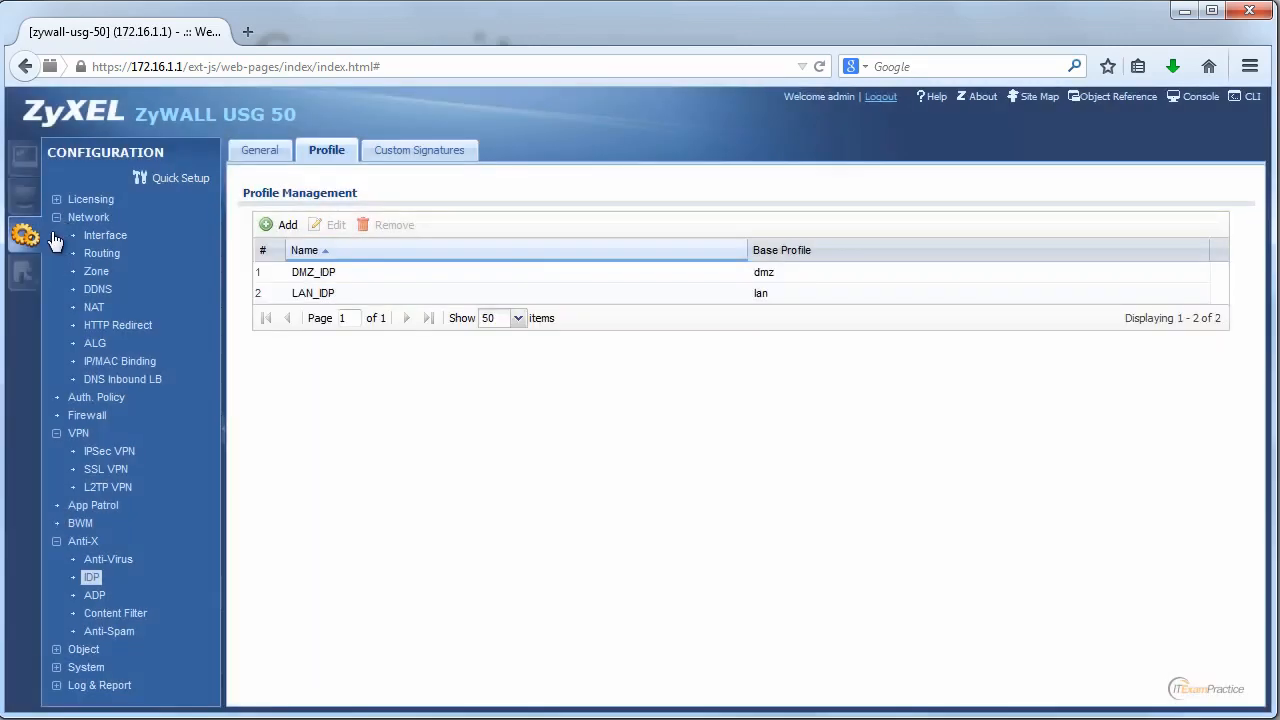
Visit the Maintenance pages, then the Monitor section's Port Statistics.
left_click(17, 268)
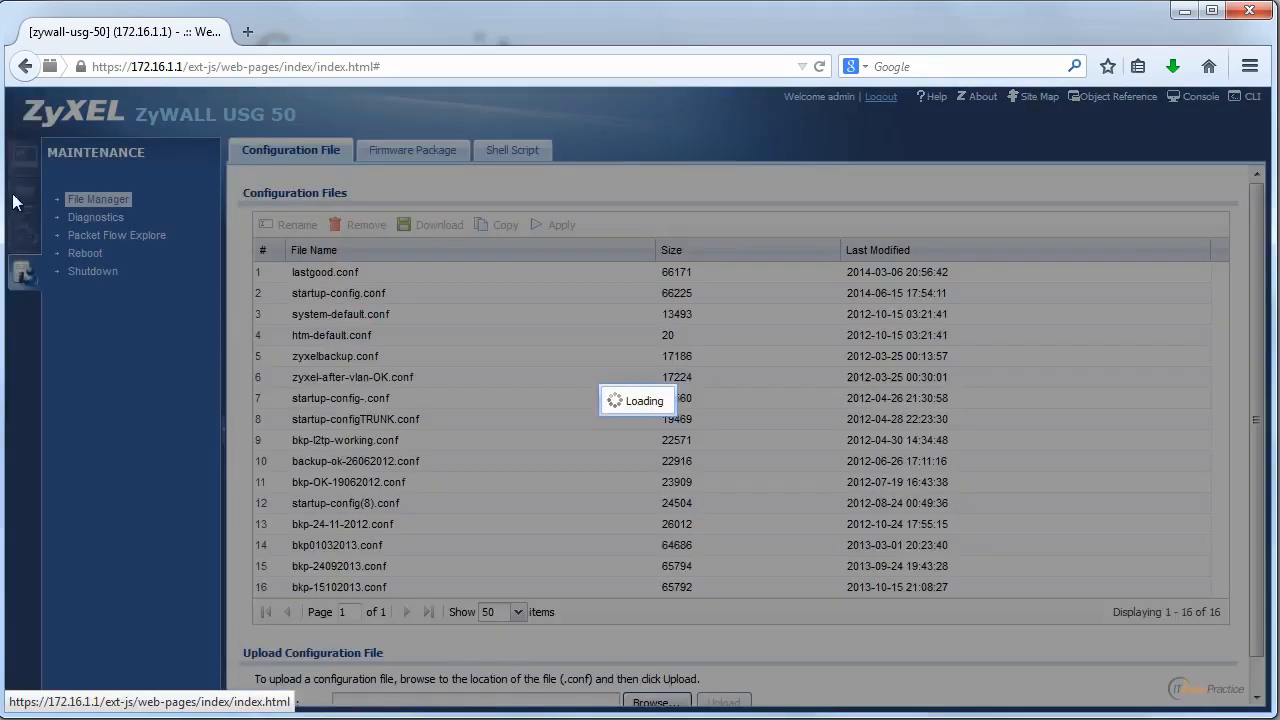
left_click(24, 198)
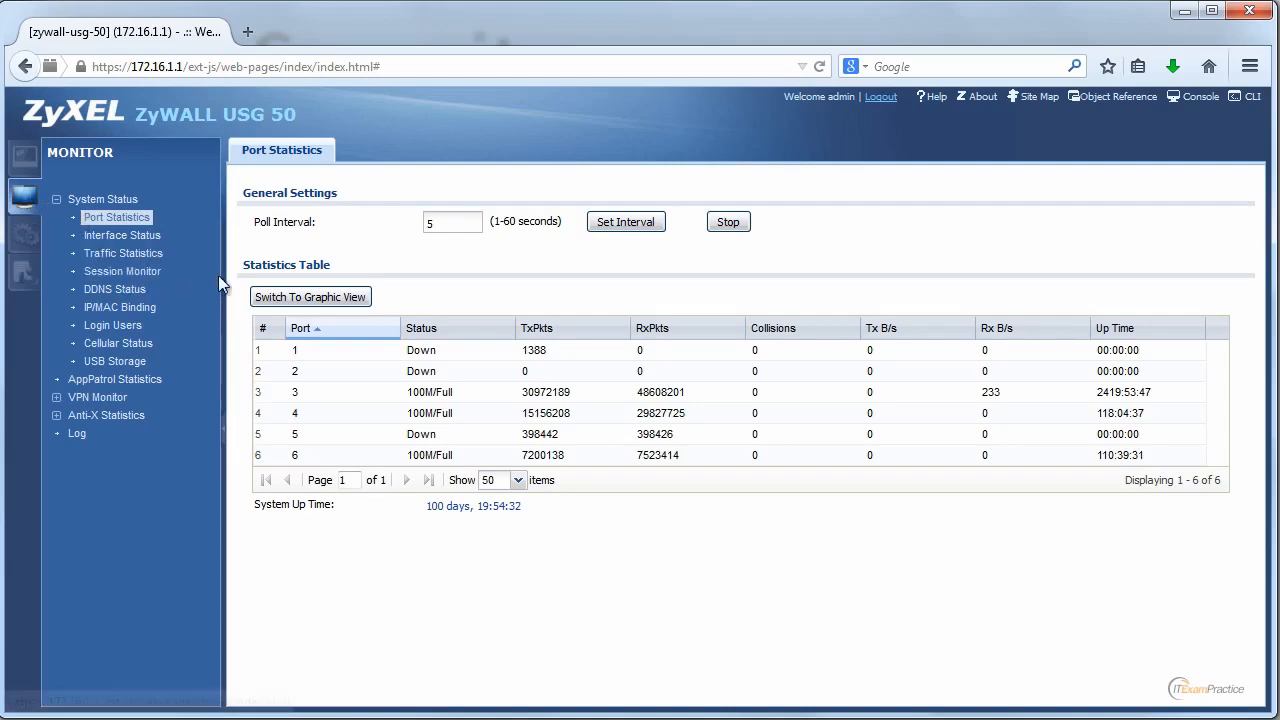
left_click(137, 346)
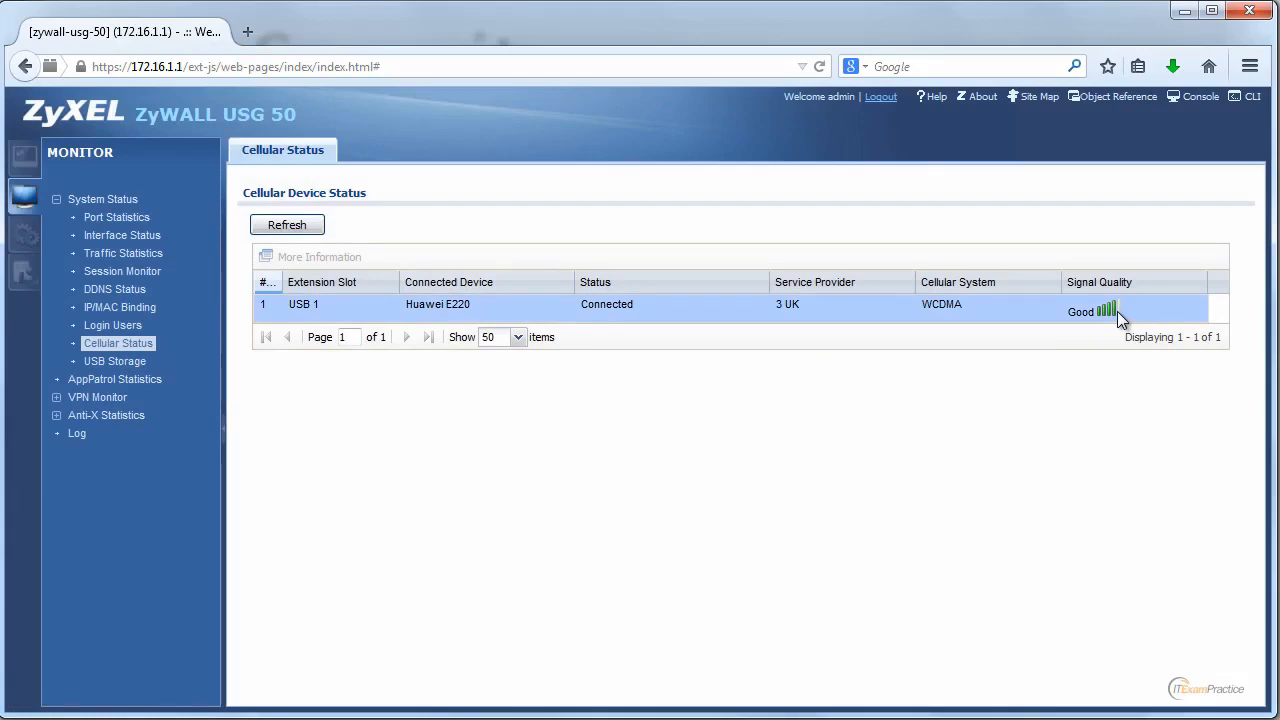
left_click(125, 236)
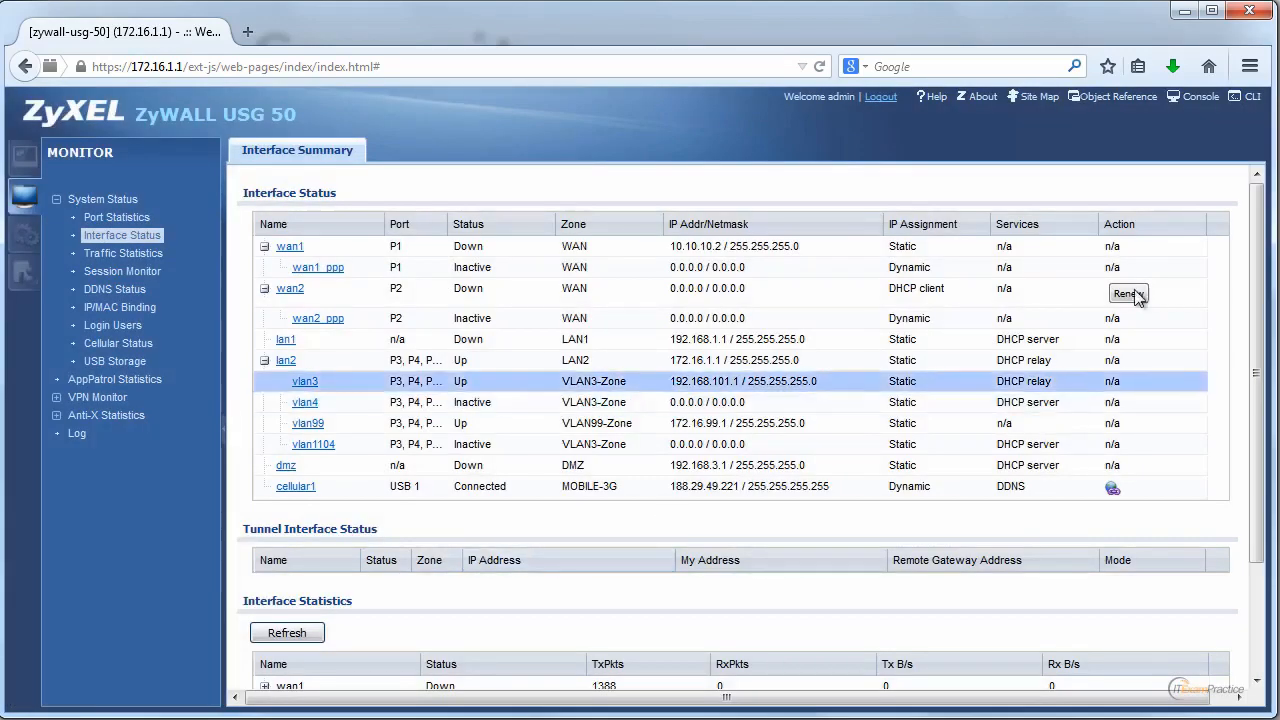
left_click_drag(1254, 281, 1255, 396)
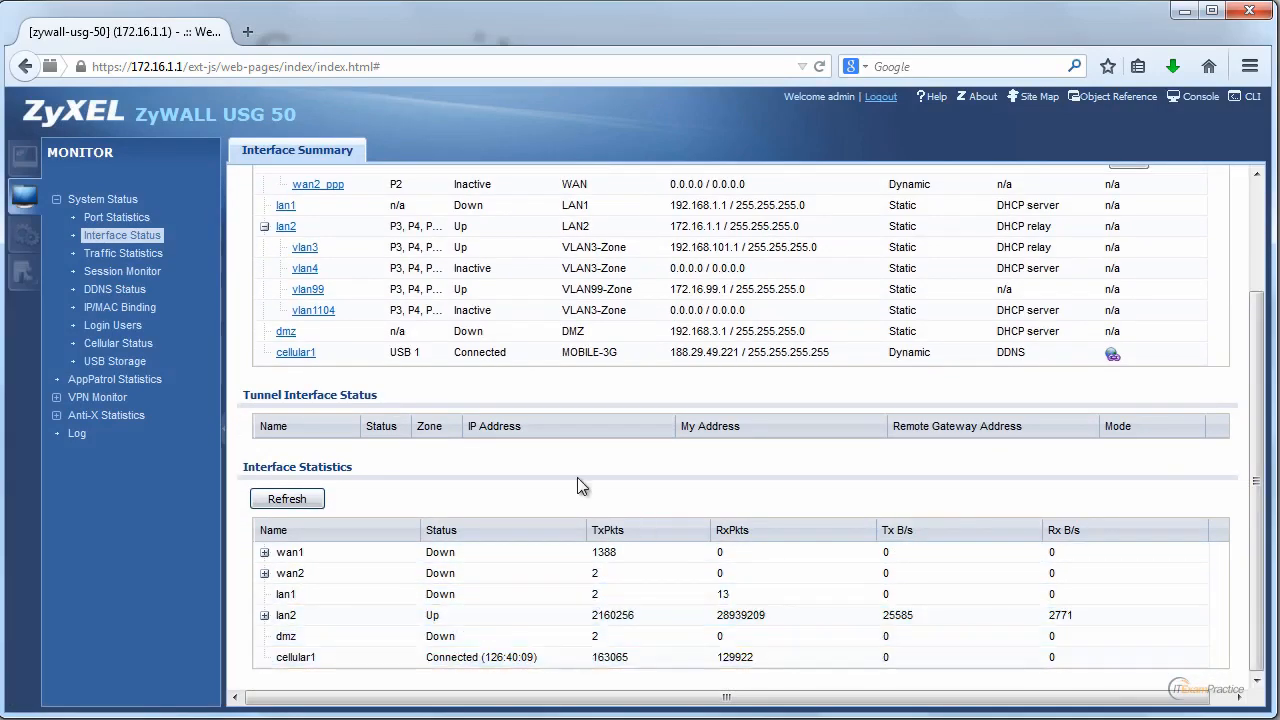
left_click(150, 218)
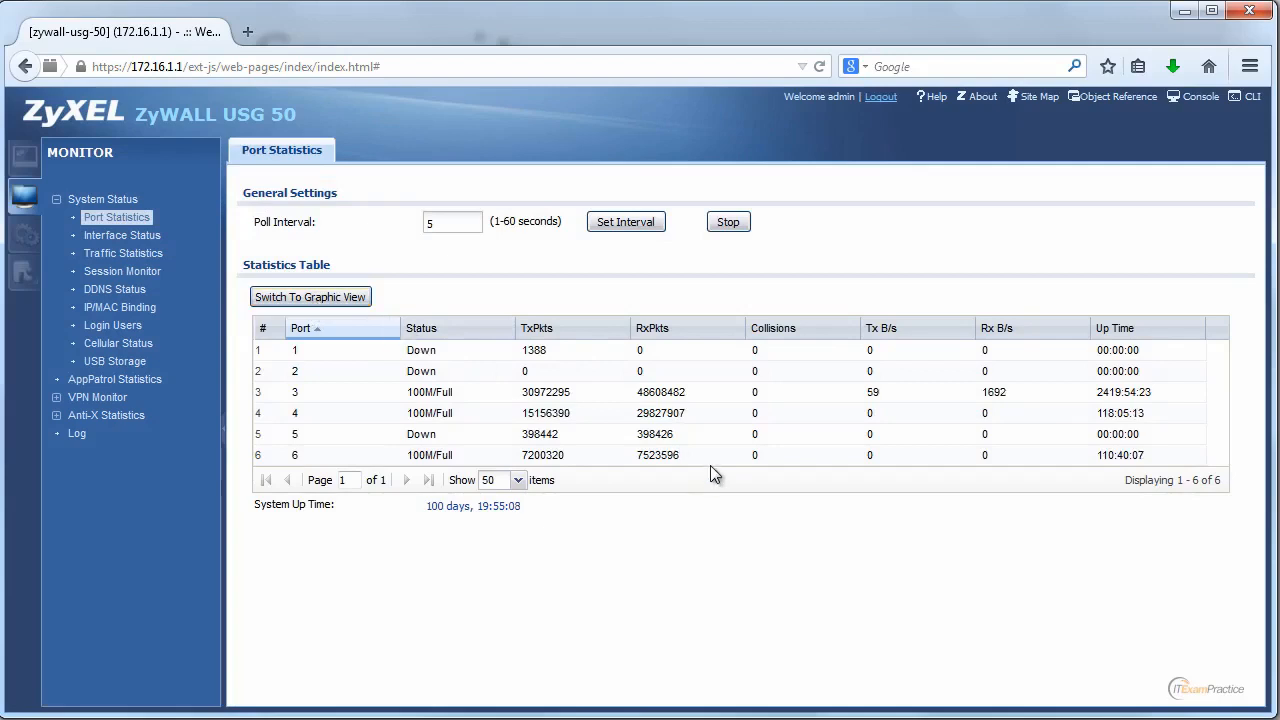
Graph port P2's traffic, then return to the port statistics table.
left_click(360, 297)
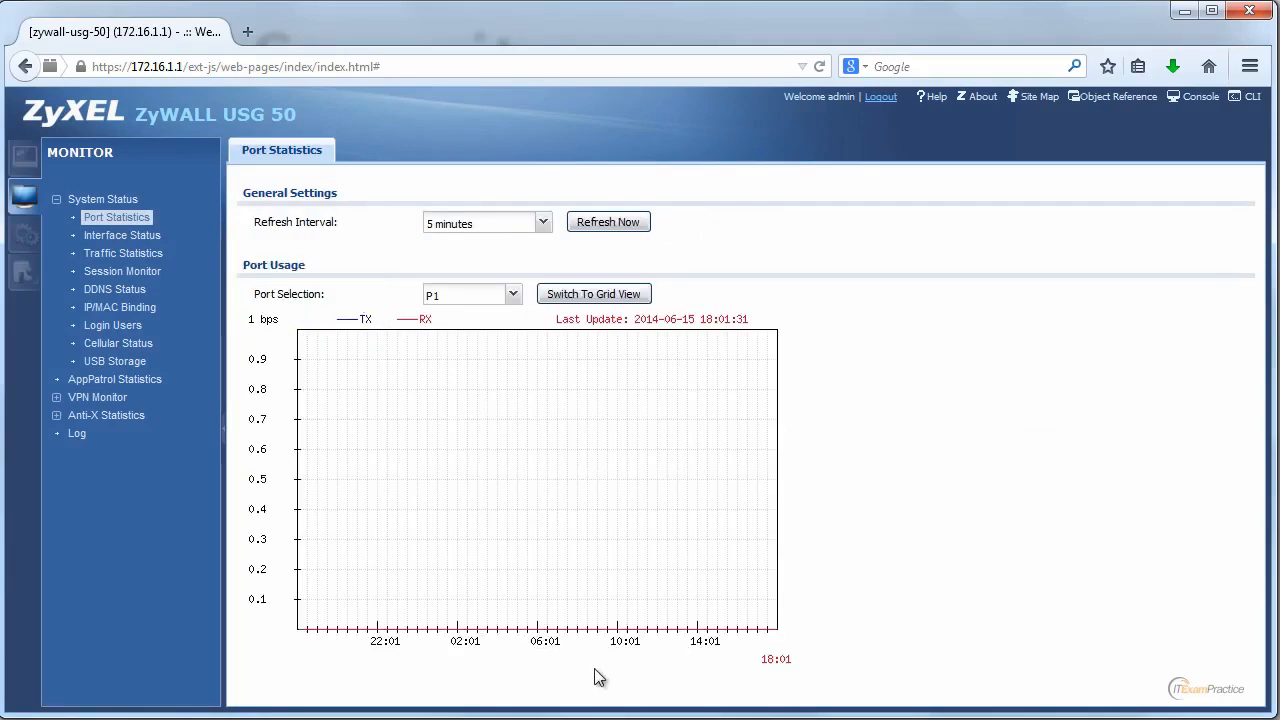
left_click(518, 298)
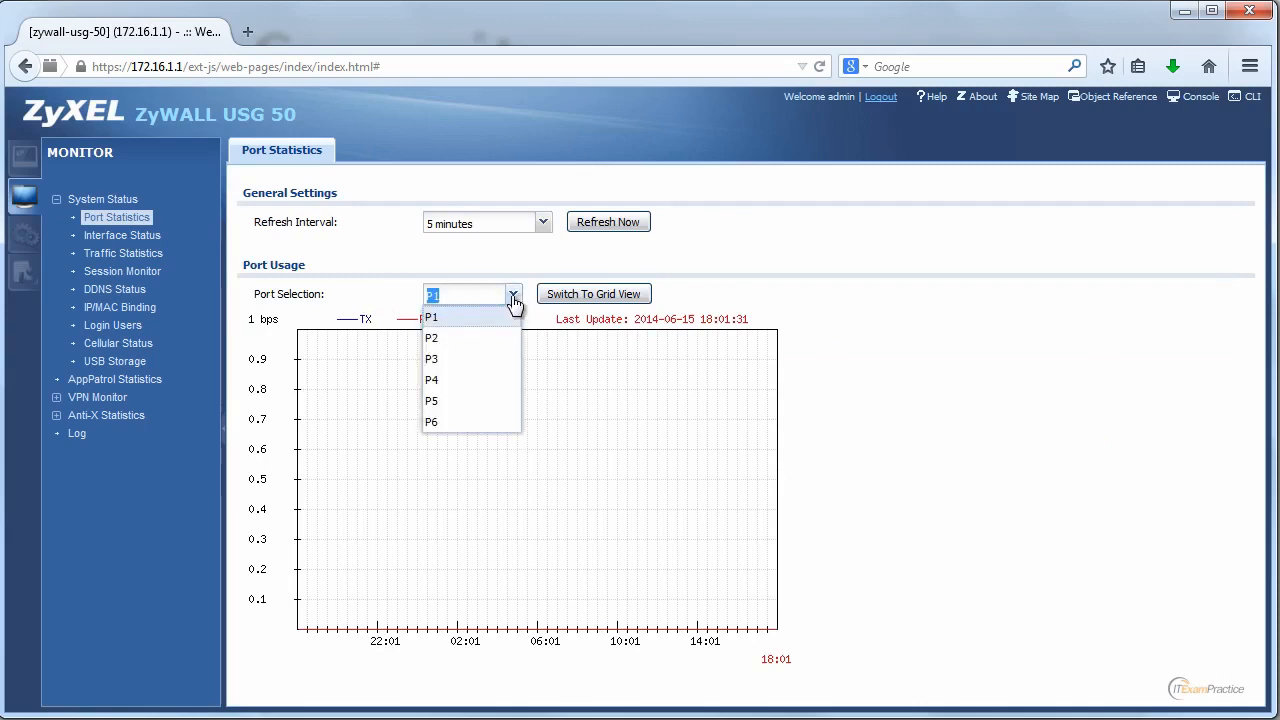
left_click(472, 340)
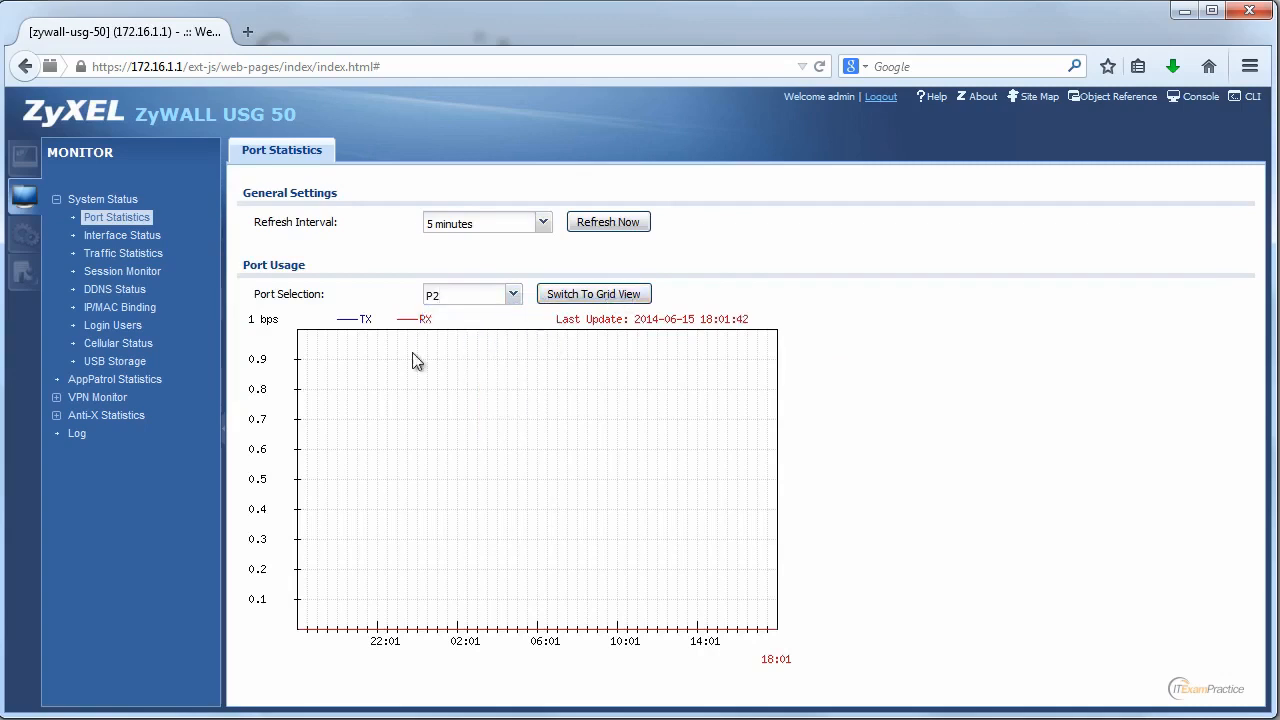
left_click(593, 294)
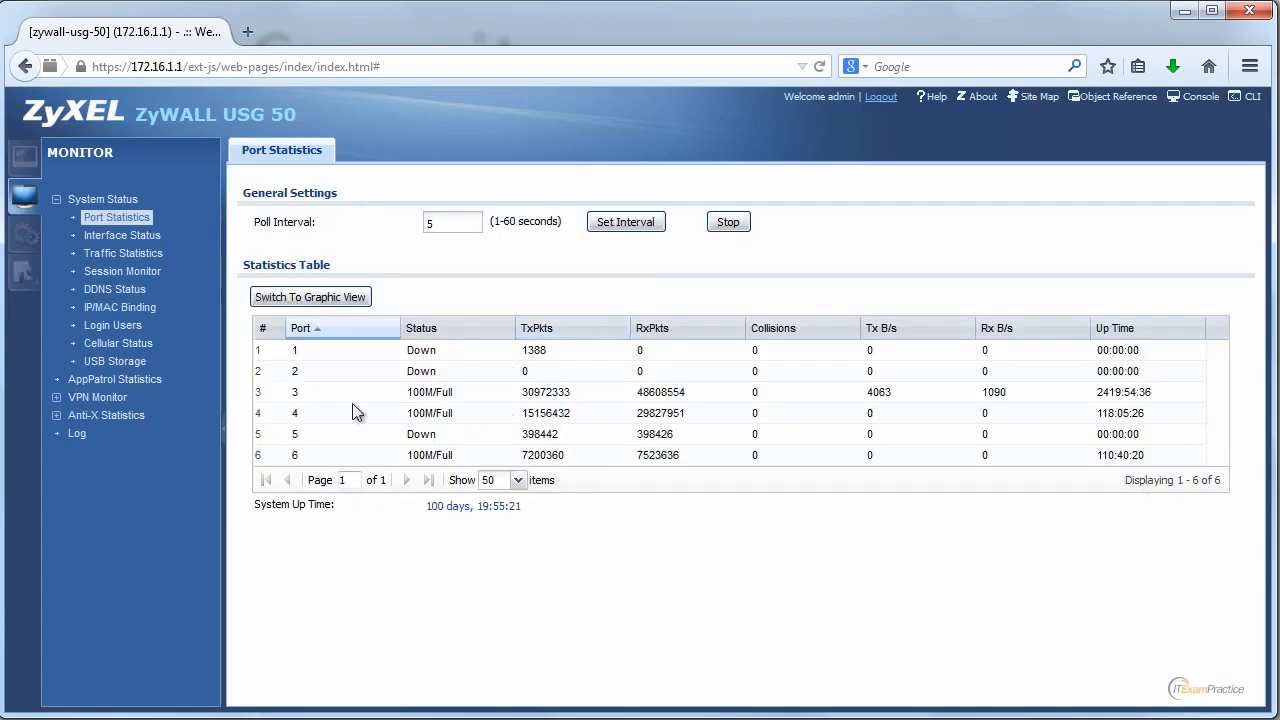
Graph port P3's traffic, then minimize the browser to show the CCNA Security slide.
left_click(320, 298)
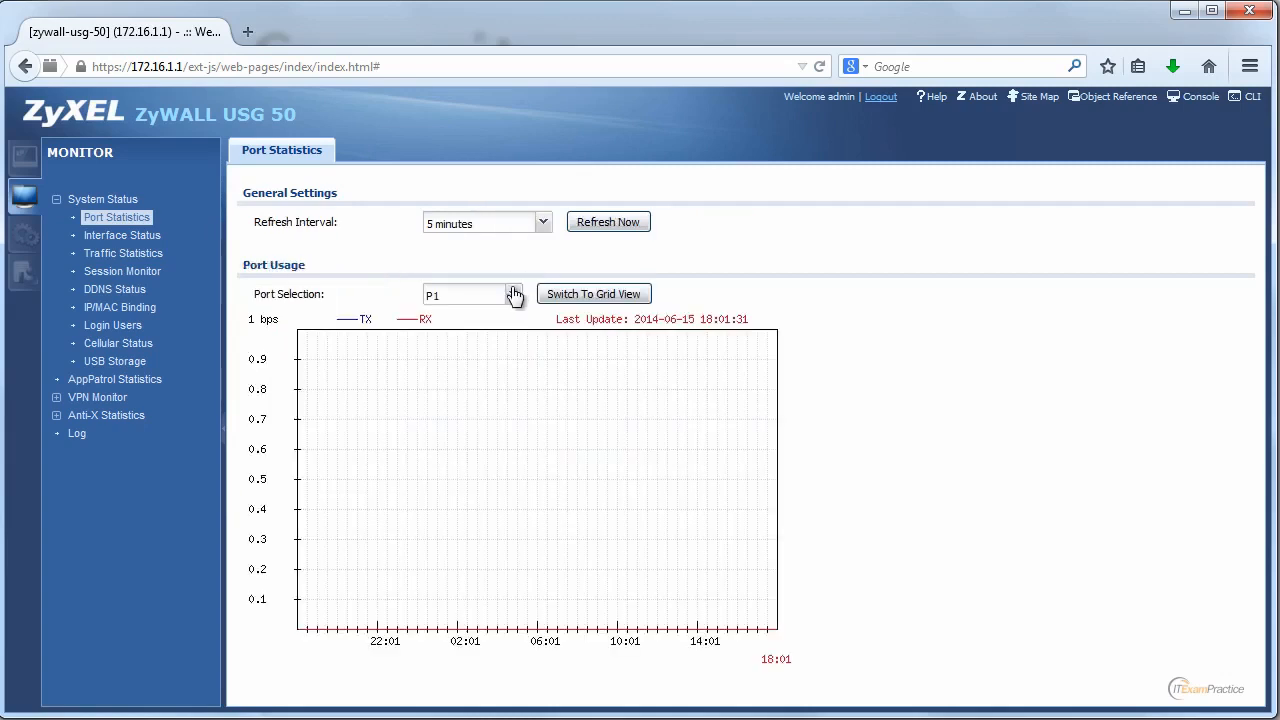
left_click(513, 293)
left_click(480, 358)
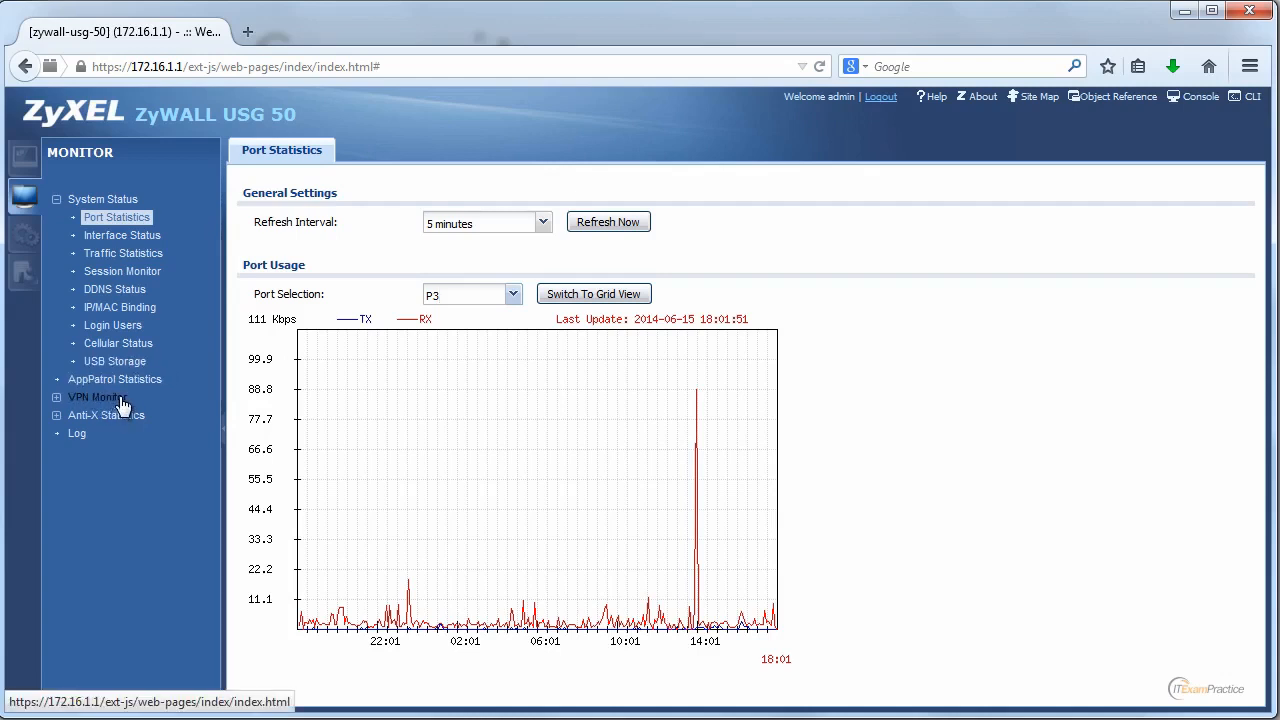
left_click(28, 157)
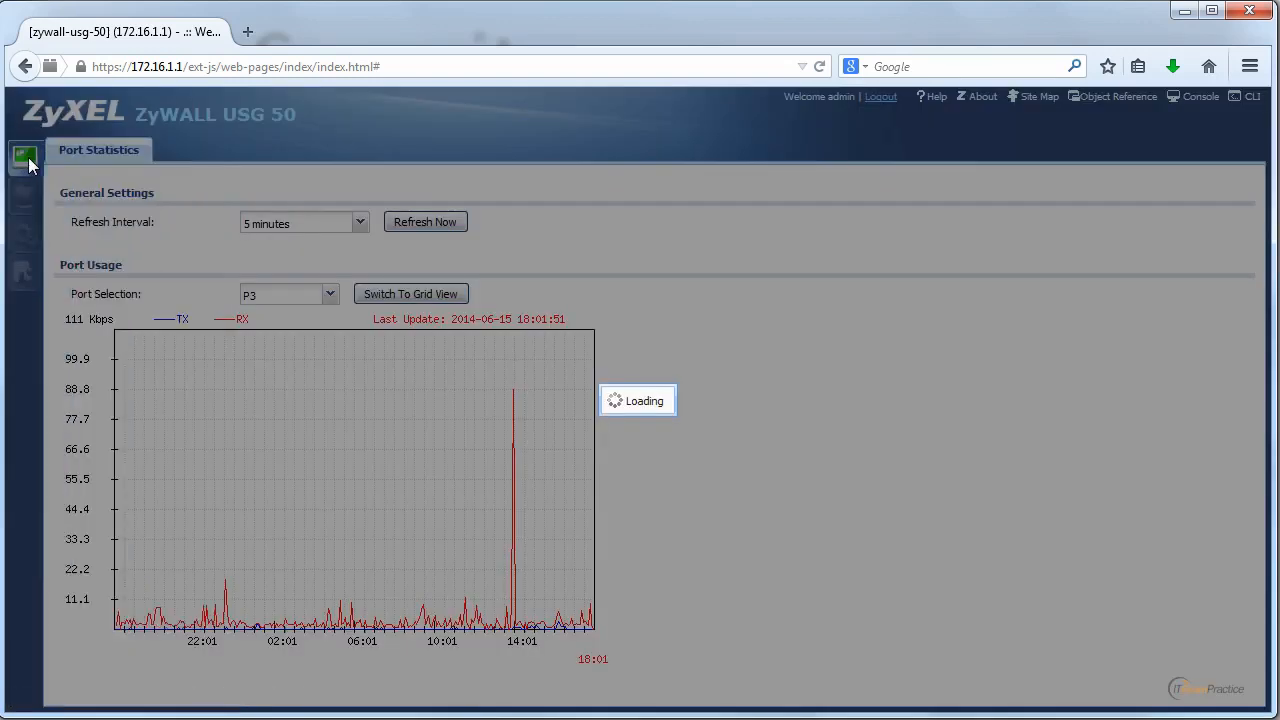
left_click(1183, 16)
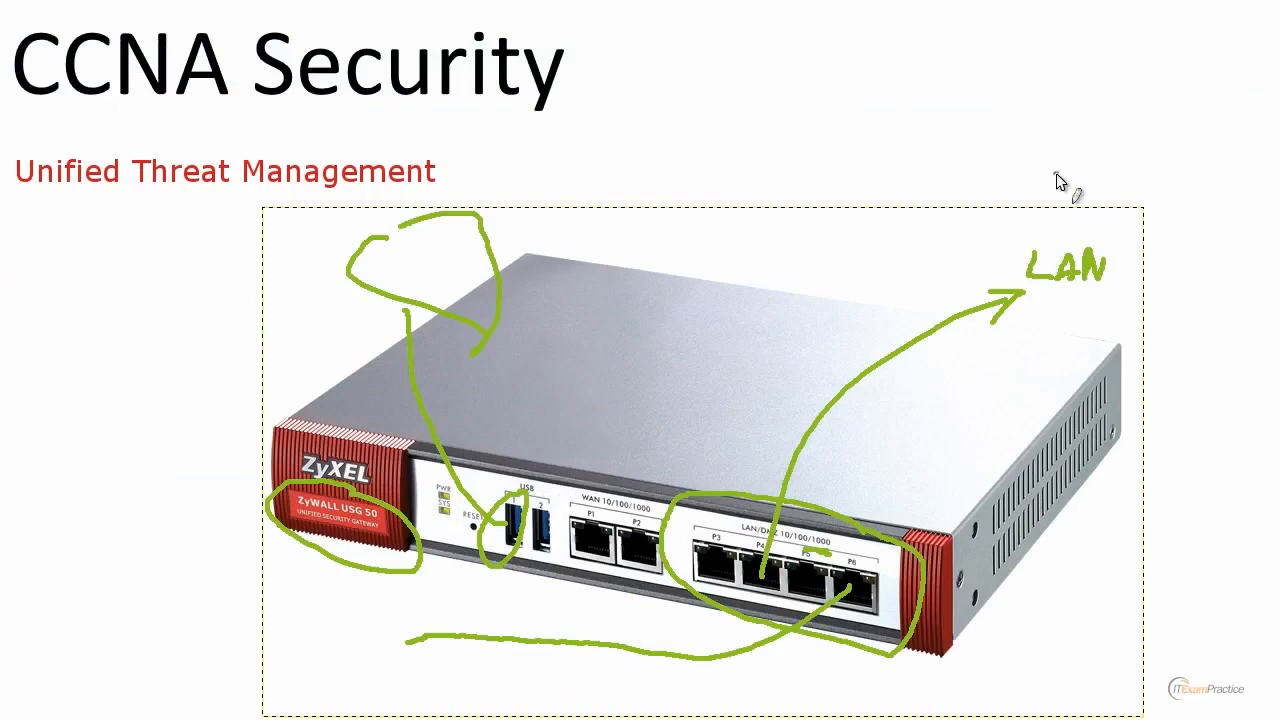